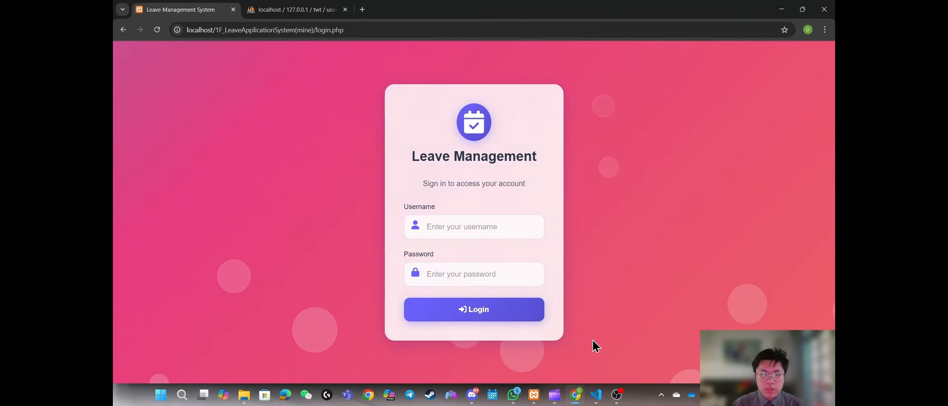
Step: Sign in with the staff user's username and password, revealing the password to verify it
{"action": "left_click", "coordinate": [491, 227]}
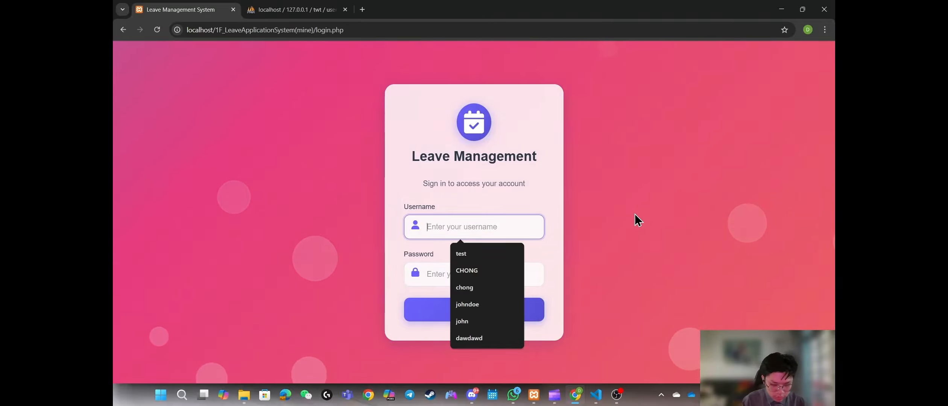
{"action": "type", "text": "johndoe"}
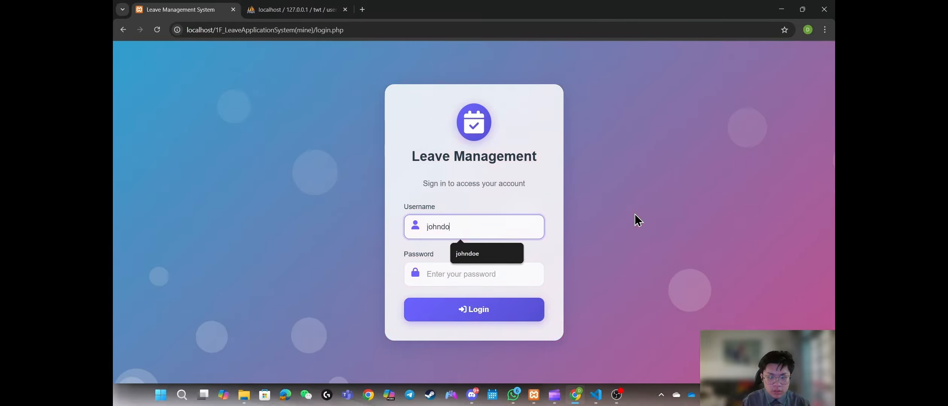
{"action": "key", "text": "Tab"}
{"action": "type", "text": "••••••"}
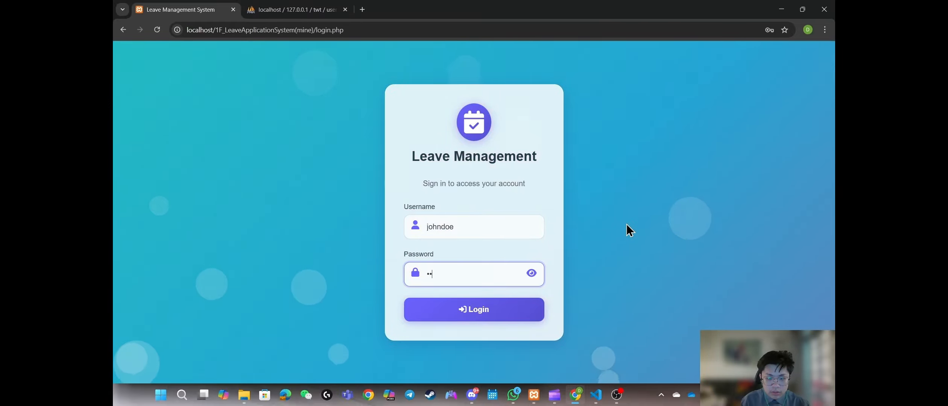
{"action": "type", "text": "34"}
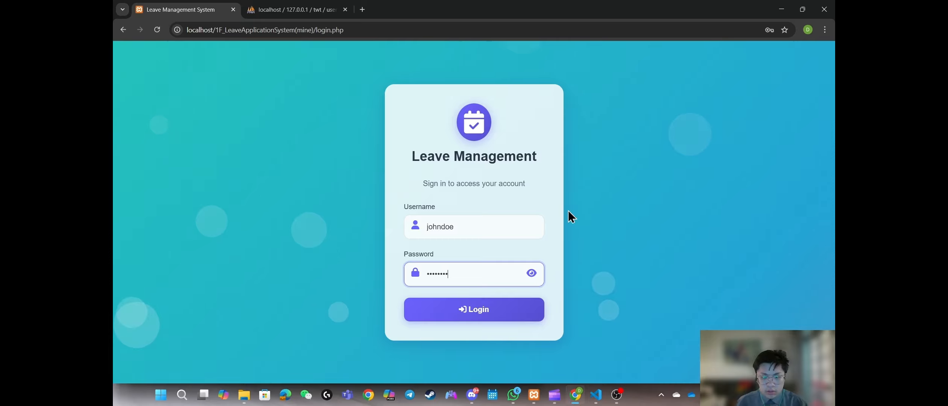
{"action": "left_click", "coordinate": [532, 273]}
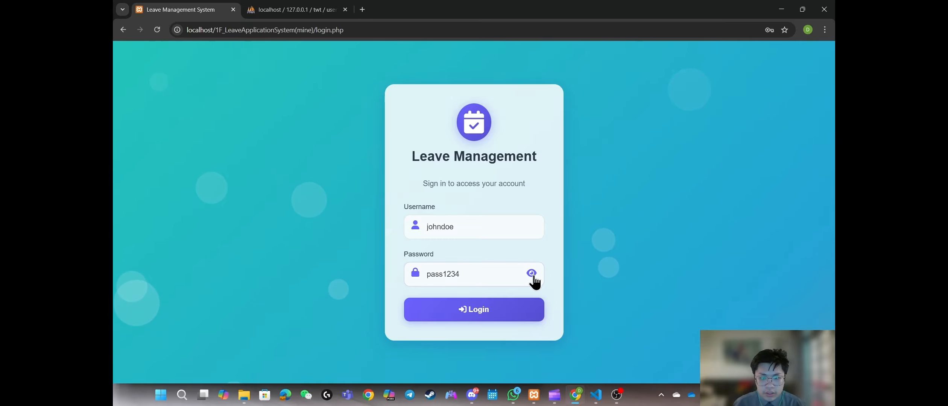
{"action": "left_click", "coordinate": [500, 315]}
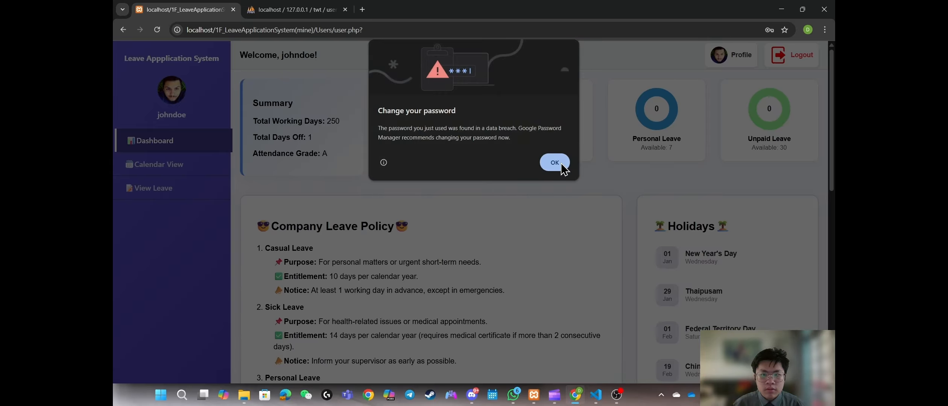
Step: Dismiss Chrome's password-breach warning and highlight the app title and welcome greeting
{"action": "left_click", "coordinate": [555, 163]}
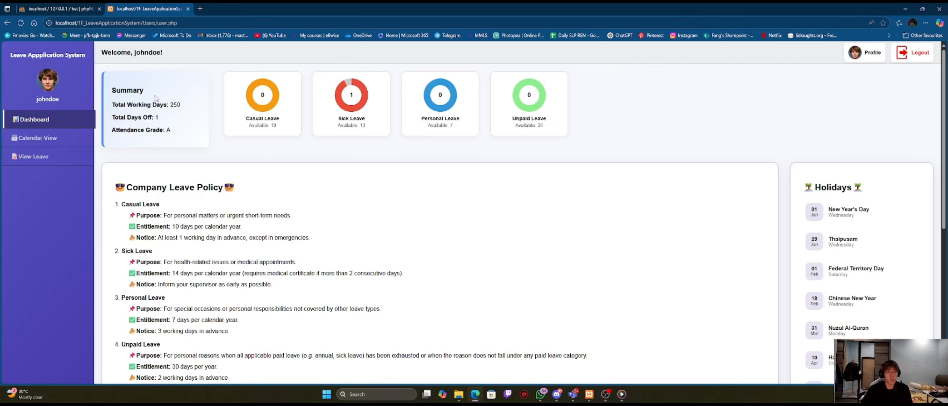
{"action": "left_click_drag", "start_coordinate": [11, 55], "coordinate": [88, 56]}
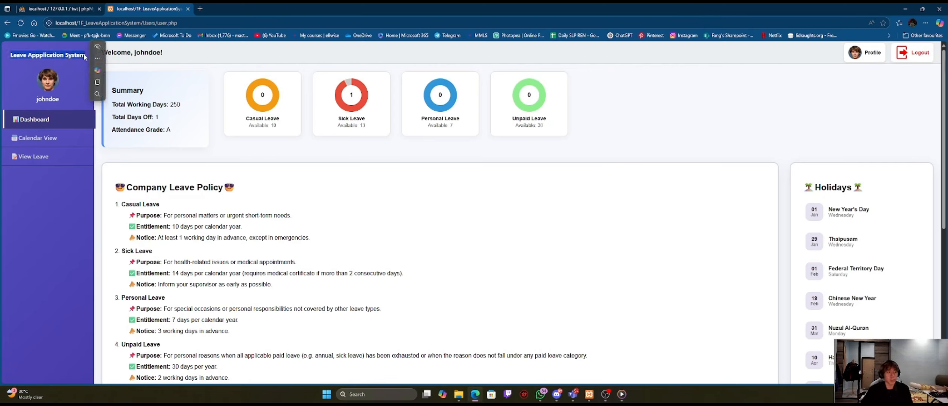
{"action": "left_click", "coordinate": [428, 156]}
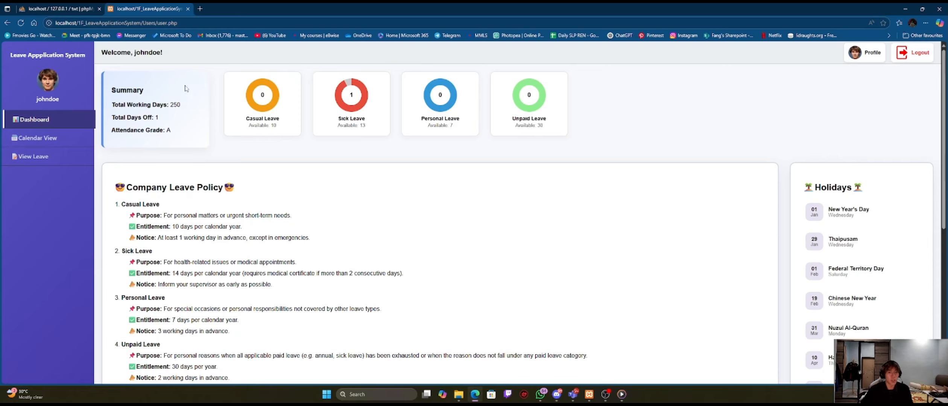
{"action": "left_click_drag", "start_coordinate": [101, 51], "coordinate": [168, 55]}
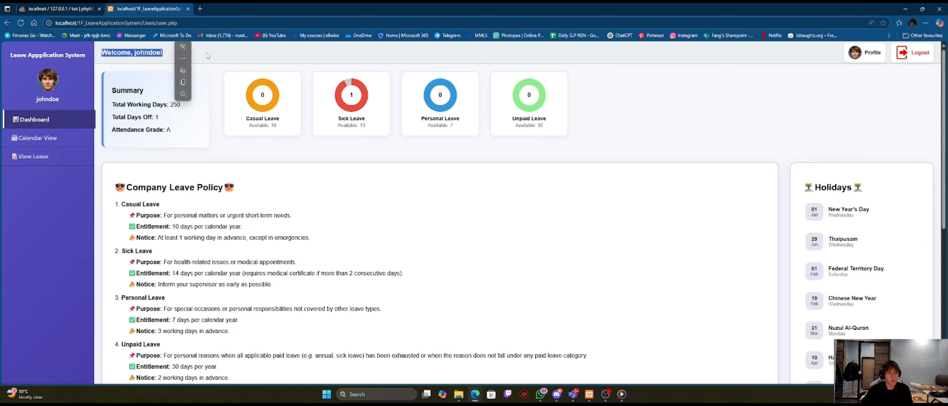
{"action": "left_click", "coordinate": [207, 53]}
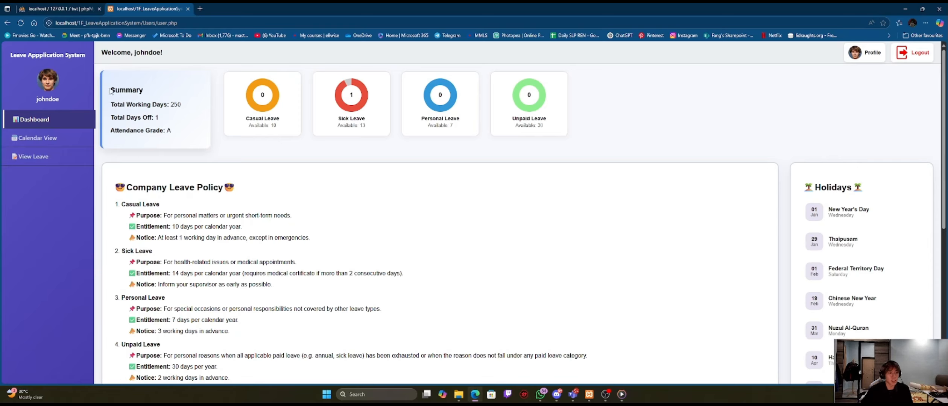
Step: Highlight Total Working Days, Total Days Off, and the remaining Casual and Sick Leave days
{"action": "left_click_drag", "start_coordinate": [112, 104], "coordinate": [182, 106]}
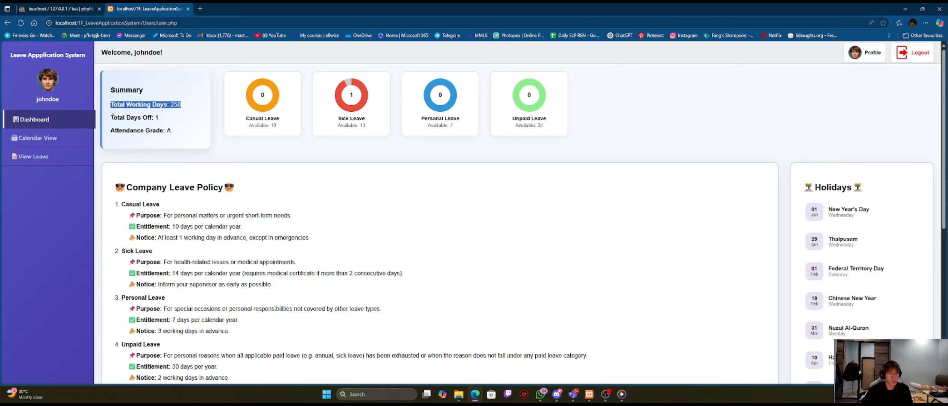
{"action": "left_click_drag", "start_coordinate": [111, 118], "coordinate": [172, 131]}
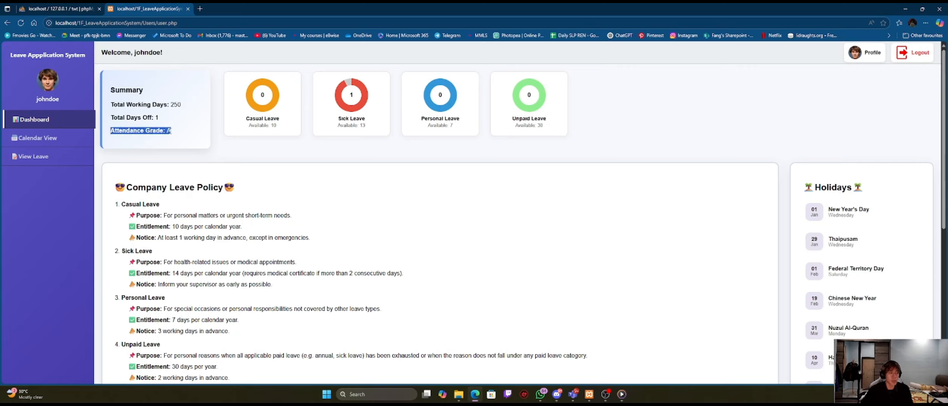
{"action": "left_click", "coordinate": [283, 154]}
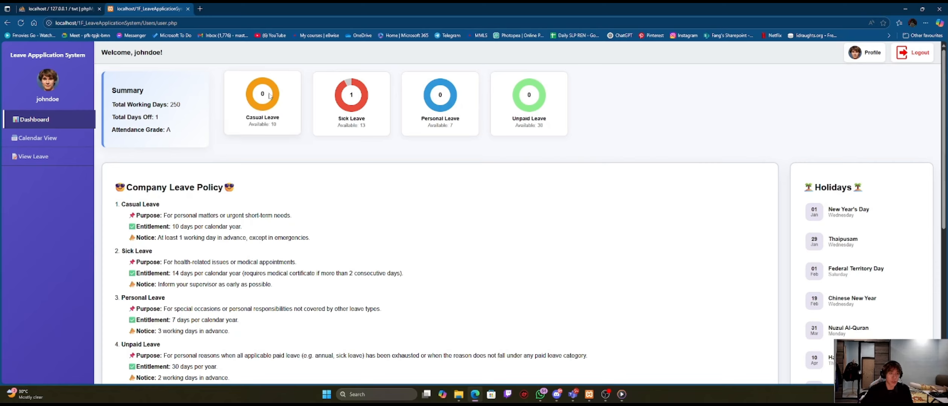
{"action": "left_click_drag", "start_coordinate": [249, 125], "coordinate": [279, 126]}
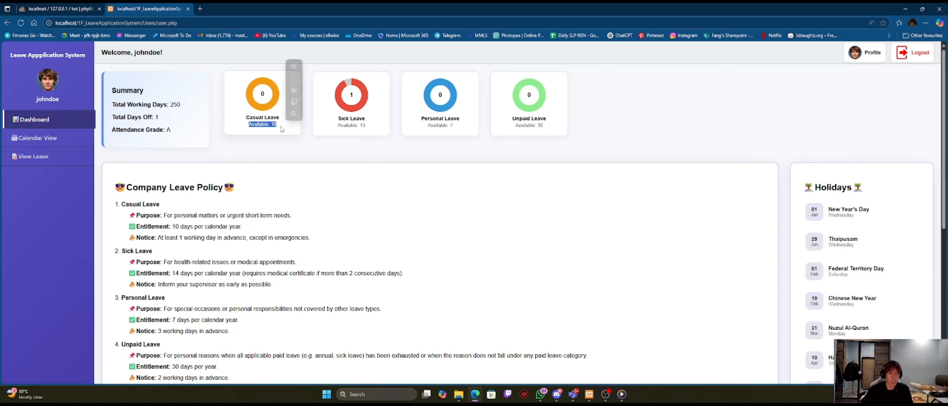
{"action": "left_click", "coordinate": [321, 154]}
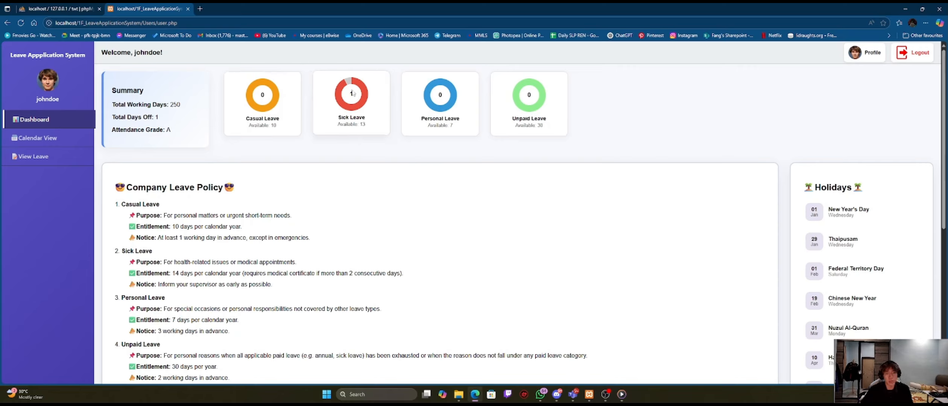
{"action": "left_click_drag", "start_coordinate": [339, 122], "coordinate": [371, 128]}
{"action": "left_click", "coordinate": [400, 169]}
{"action": "scroll", "coordinate": [363, 143], "scroll_direction": "down", "scroll_amount": 3}
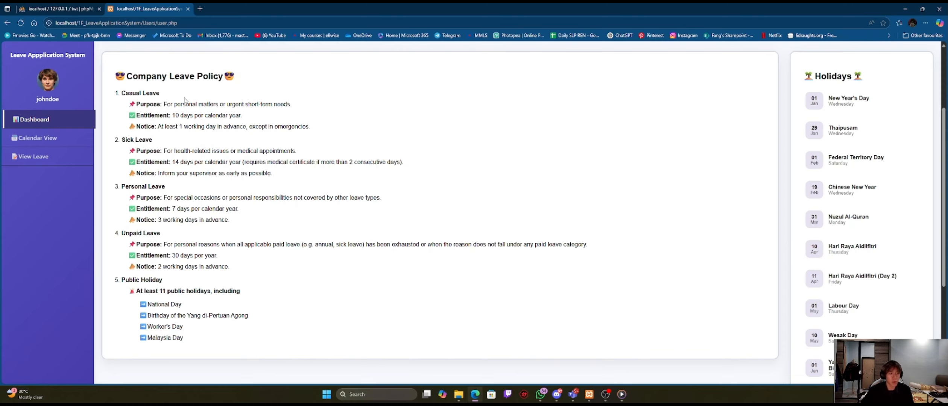
{"action": "scroll", "coordinate": [687, 157], "scroll_direction": "up", "scroll_amount": 3}
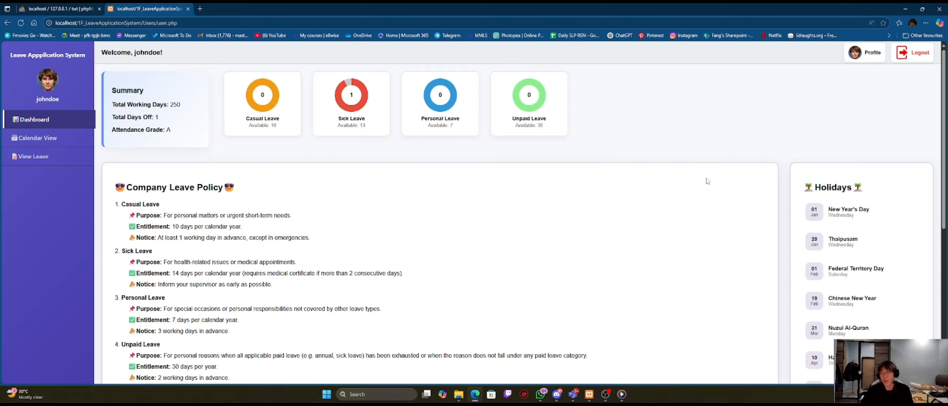
{"action": "scroll", "coordinate": [782, 173], "scroll_direction": "down", "scroll_amount": 2}
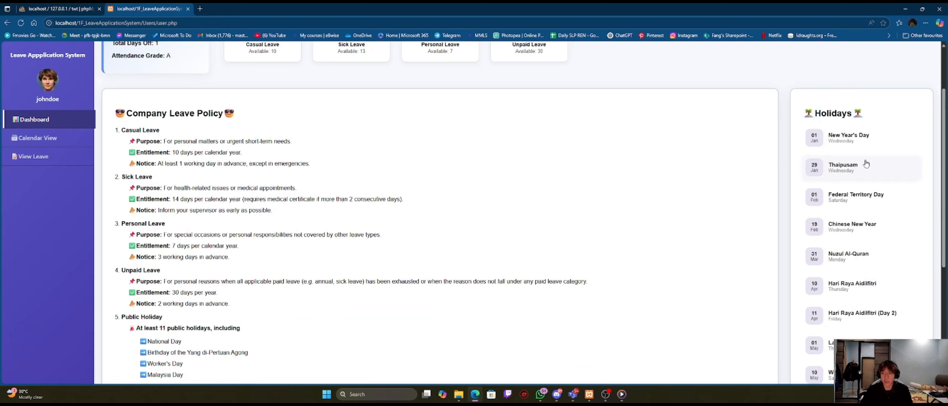
{"action": "scroll", "coordinate": [759, 161], "scroll_direction": "down", "scroll_amount": 5}
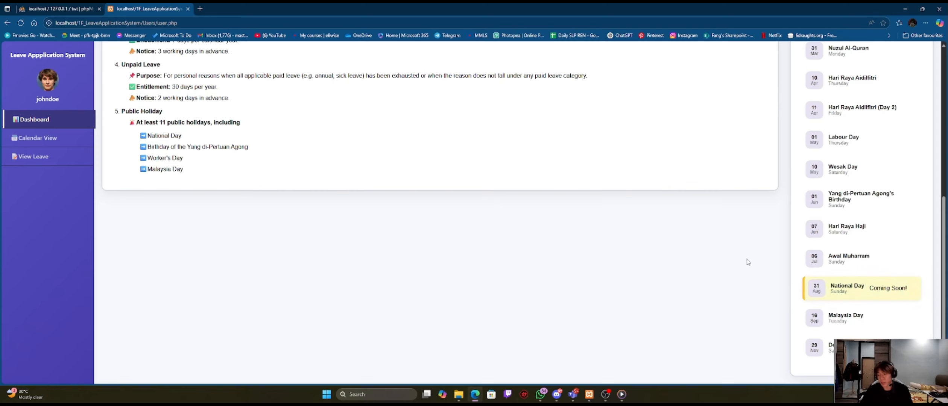
{"action": "scroll", "coordinate": [748, 262], "scroll_direction": "up", "scroll_amount": 7}
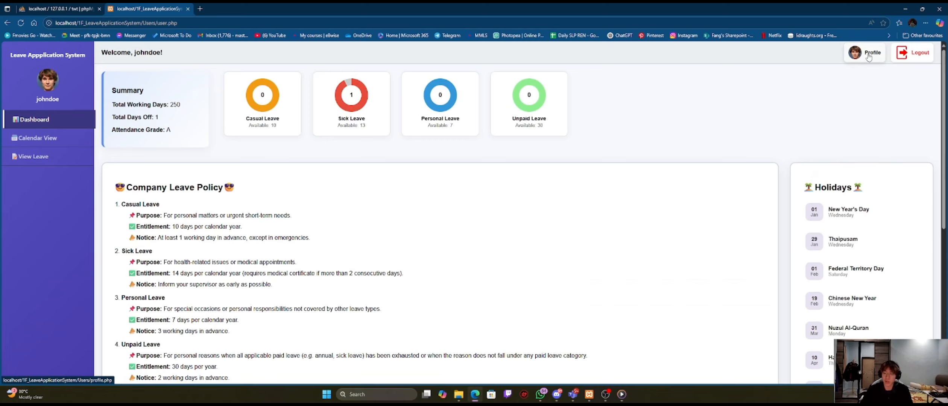
Step: Open the user's profile page, point out the username, and open the edit form
{"action": "left_click", "coordinate": [862, 54]}
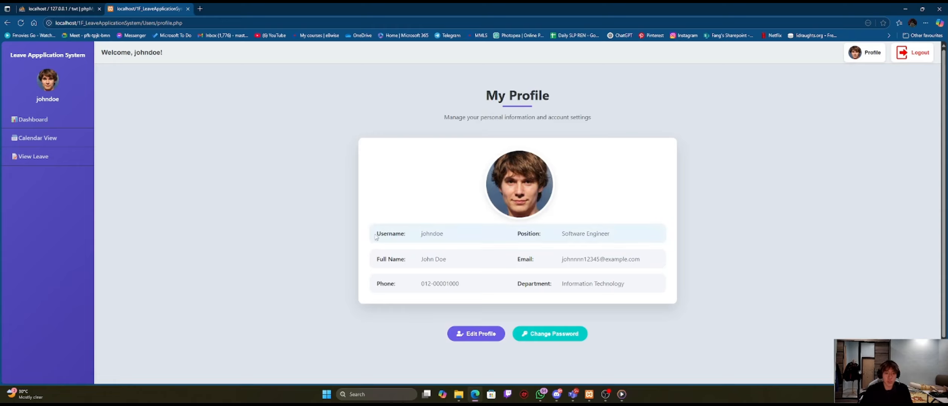
{"action": "left_click_drag", "start_coordinate": [376, 237], "coordinate": [475, 229]}
{"action": "left_click", "coordinate": [616, 191]}
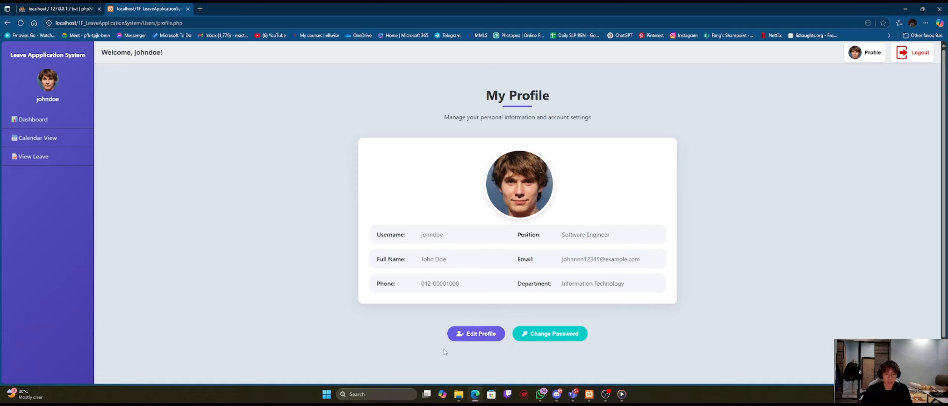
{"action": "left_click", "coordinate": [482, 334]}
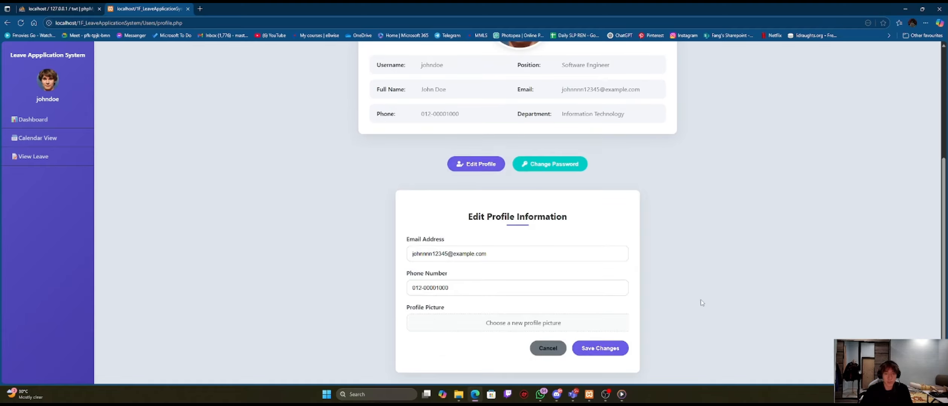
Step: Update part of the email address and the phone digits after the area code
{"action": "left_click_drag", "start_coordinate": [447, 256], "coordinate": [429, 256]}
{"action": "type", "text": "doee"}
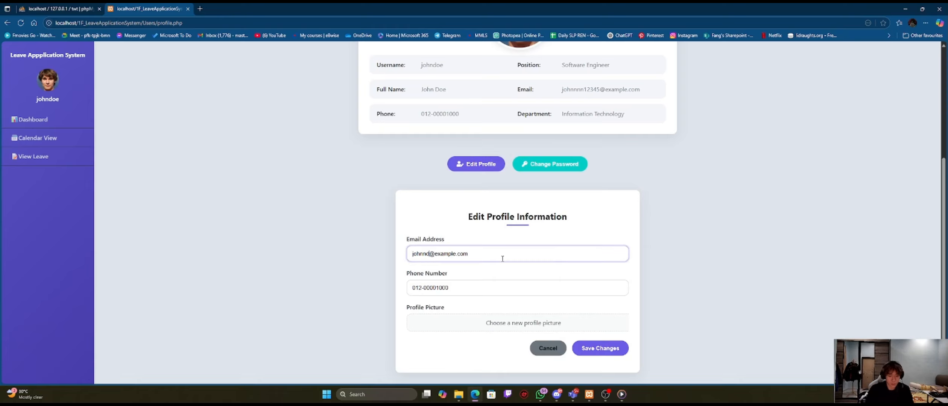
{"action": "left_click_drag", "start_coordinate": [449, 289], "coordinate": [422, 292]}
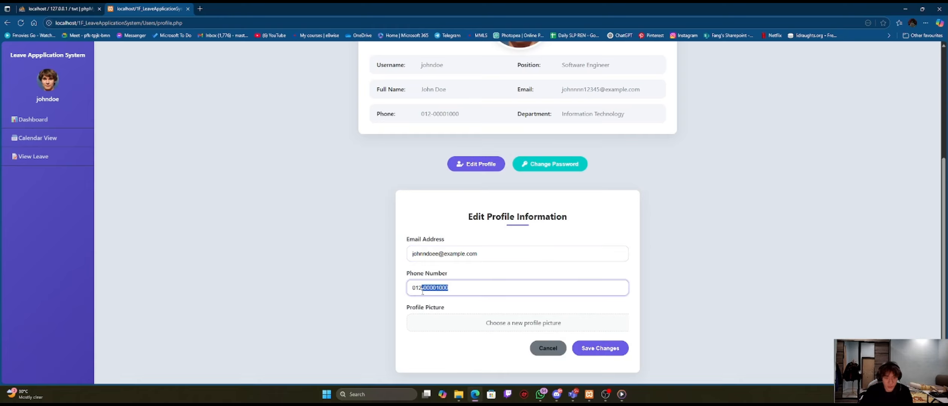
{"action": "type", "text": "3456789"}
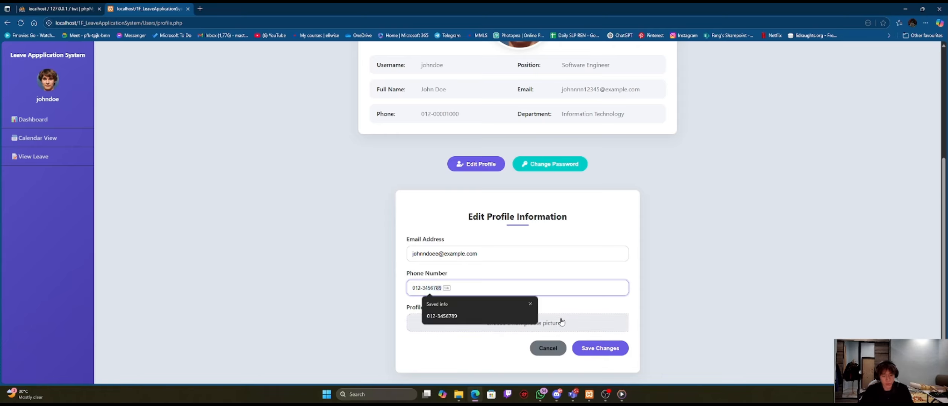
{"action": "key", "text": "Tab"}
{"action": "left_click", "coordinate": [689, 269]}
{"action": "scroll", "coordinate": [686, 267], "scroll_direction": "up", "scroll_amount": 4}
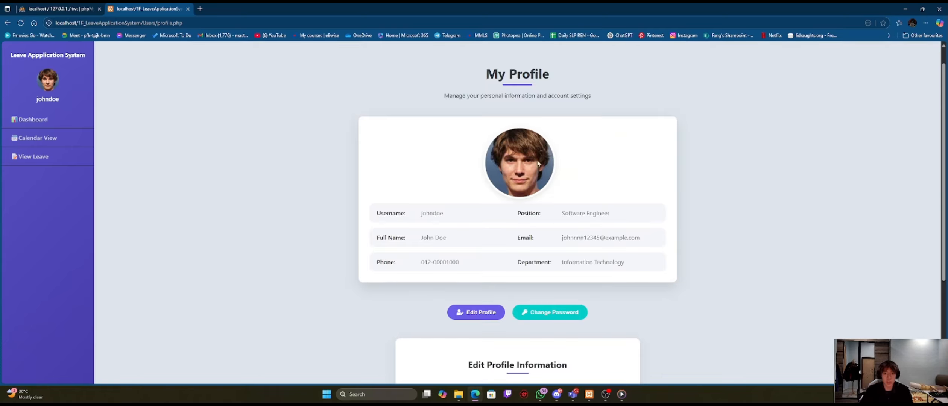
{"action": "scroll", "coordinate": [700, 156], "scroll_direction": "down", "scroll_amount": 4}
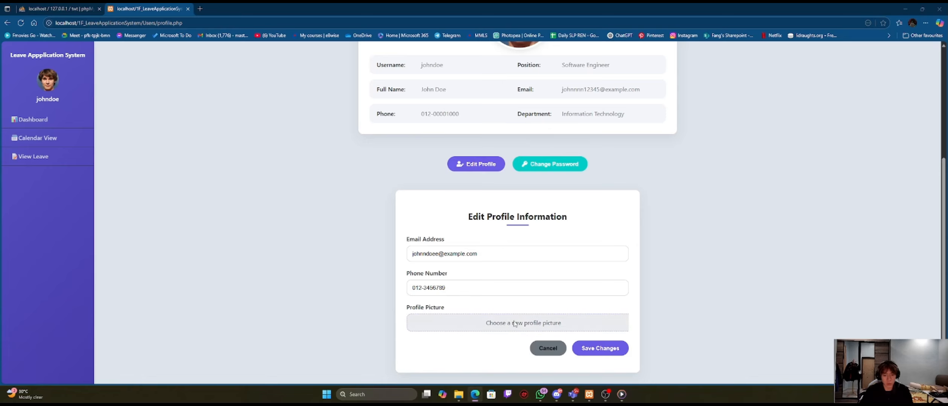
Step: Attach johndoe.jpg as the new profile picture, save the changes, and dismiss the success message
{"action": "left_click", "coordinate": [515, 324]}
{"action": "scroll", "coordinate": [230, 112], "scroll_direction": "down", "scroll_amount": 3}
{"action": "left_click", "coordinate": [168, 144]}
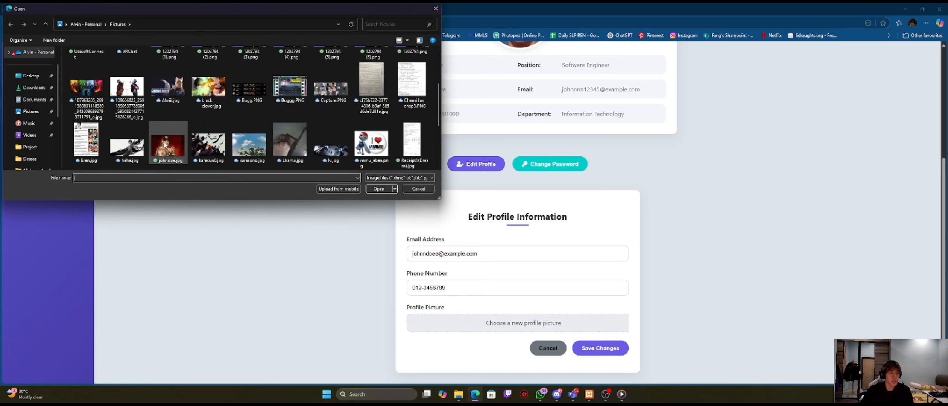
{"action": "left_click", "coordinate": [379, 189]}
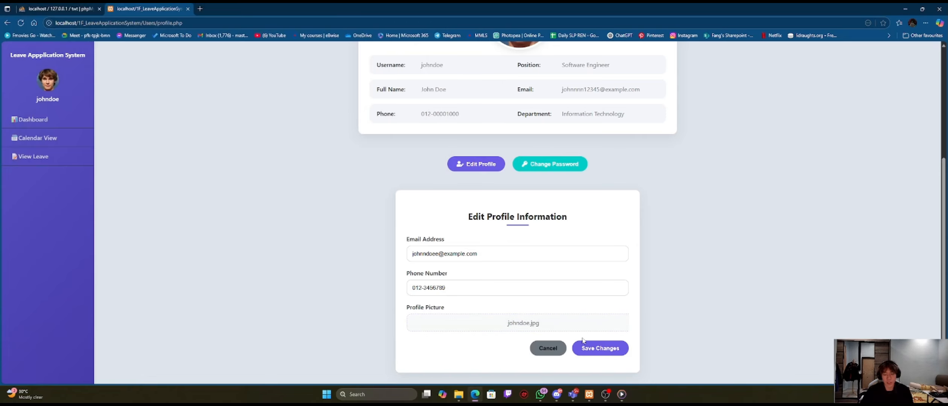
{"action": "left_click", "coordinate": [601, 348]}
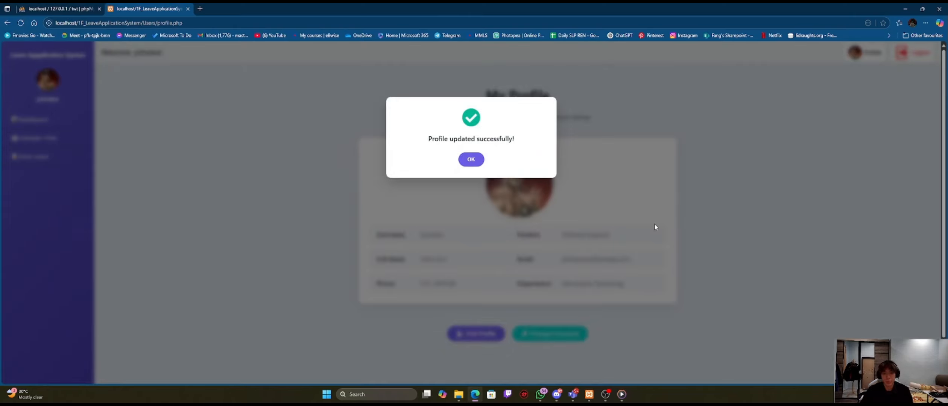
{"action": "left_click_drag", "start_coordinate": [428, 141], "coordinate": [516, 142]}
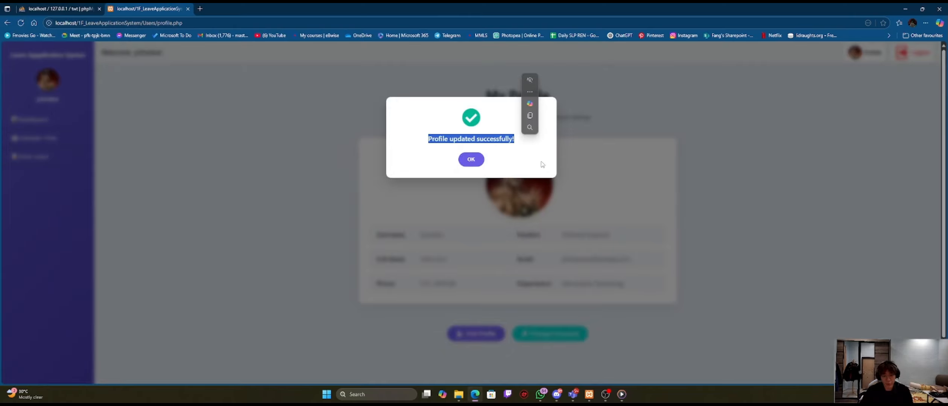
{"action": "left_click", "coordinate": [523, 157]}
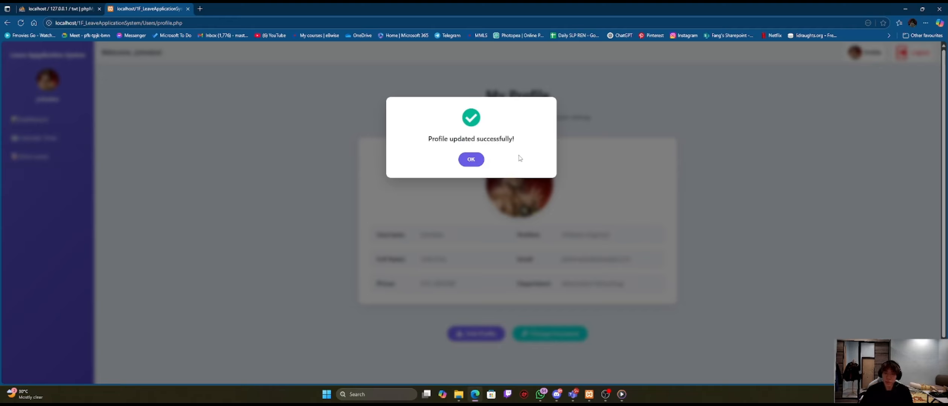
{"action": "left_click", "coordinate": [475, 160]}
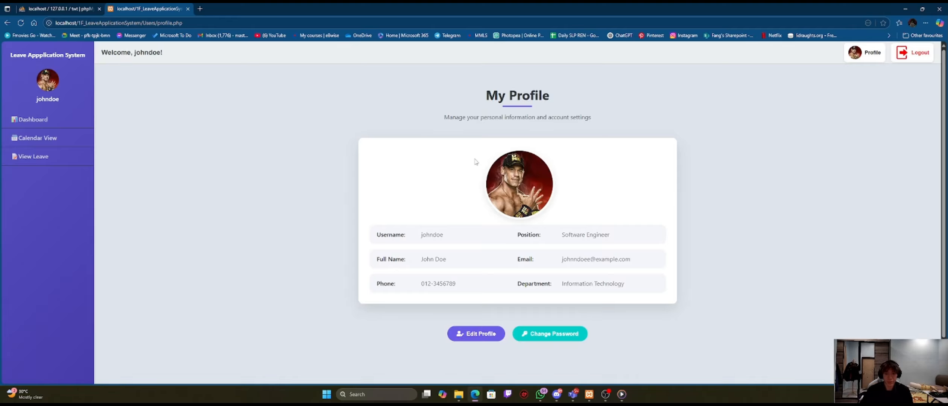
Step: Change the password in the Change Password form and decline Chrome's offer to save it
{"action": "left_click", "coordinate": [560, 335]}
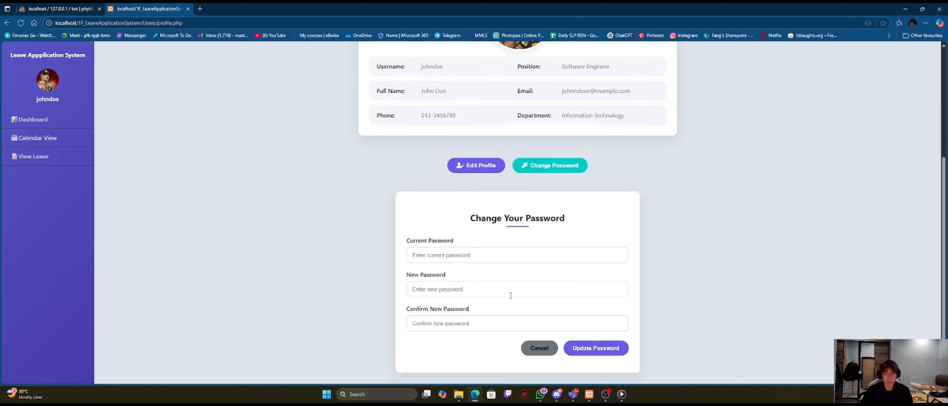
{"action": "left_click", "coordinate": [453, 255]}
{"action": "type", "text": "1234"}
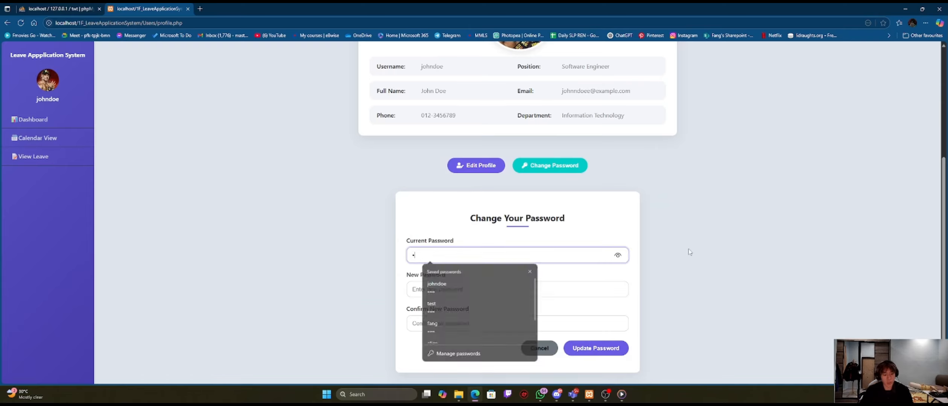
{"action": "left_click", "coordinate": [538, 289]}
{"action": "type", "text": "12"}
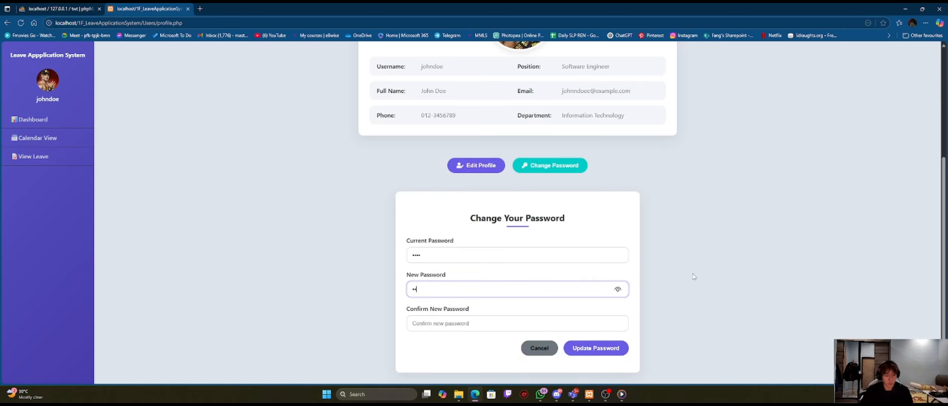
{"action": "left_click", "coordinate": [618, 292]}
{"action": "left_click", "coordinate": [471, 324]}
{"action": "type", "text": "asd"}
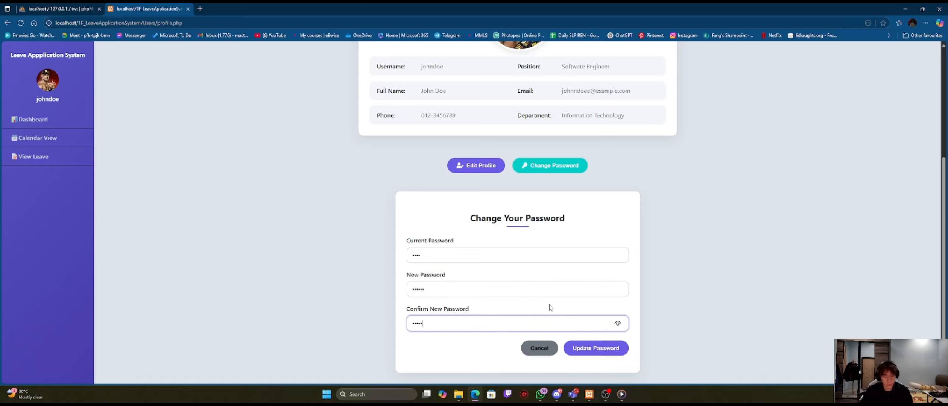
{"action": "left_click", "coordinate": [618, 323]}
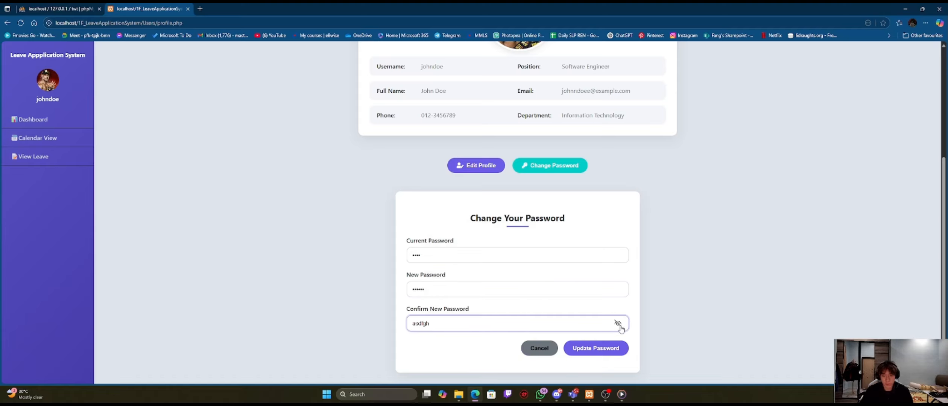
{"action": "left_click", "coordinate": [590, 352]}
{"action": "left_click_drag", "start_coordinate": [423, 144], "coordinate": [520, 140]}
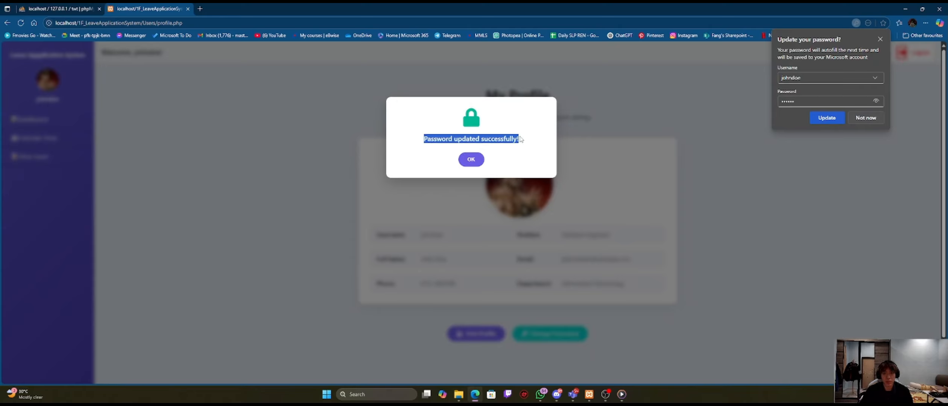
{"action": "left_click", "coordinate": [470, 159]}
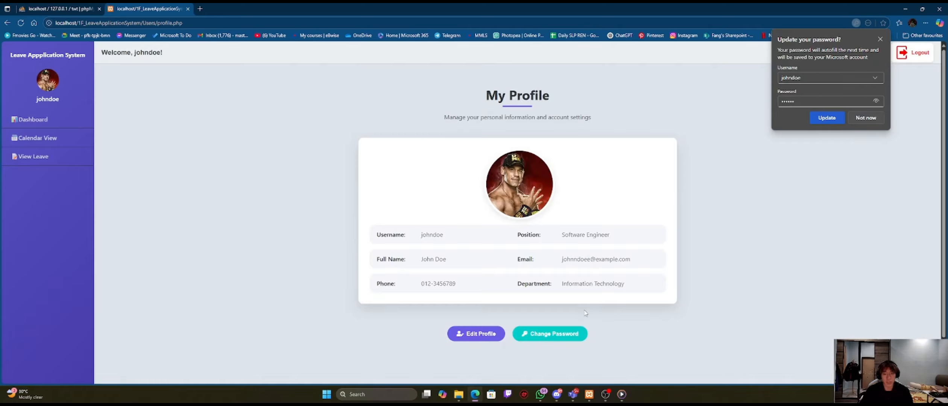
{"action": "left_click", "coordinate": [864, 118]}
Step: Try a password change with a wrong current password and dismiss the incorrect-password alert
{"action": "left_click", "coordinate": [547, 335]}
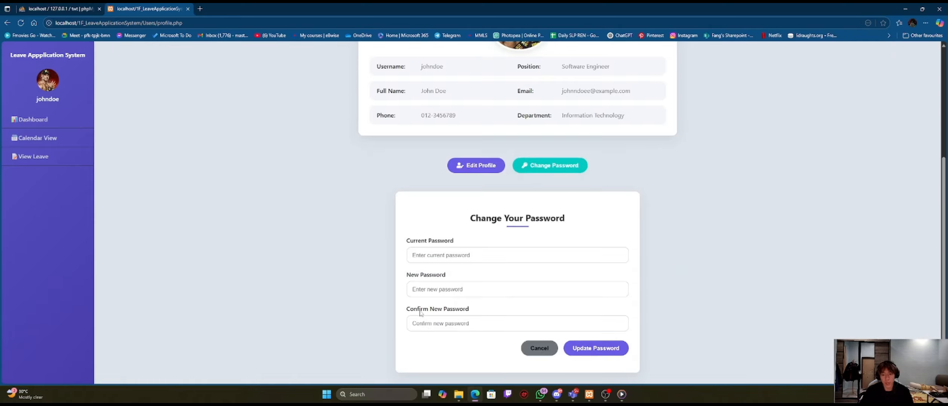
{"action": "left_click", "coordinate": [433, 256]}
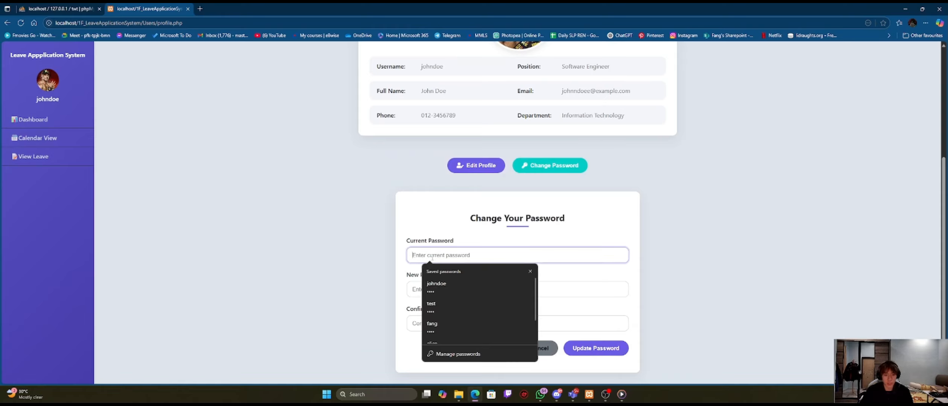
{"action": "type", "text": "••"}
{"action": "left_click", "coordinate": [437, 293]}
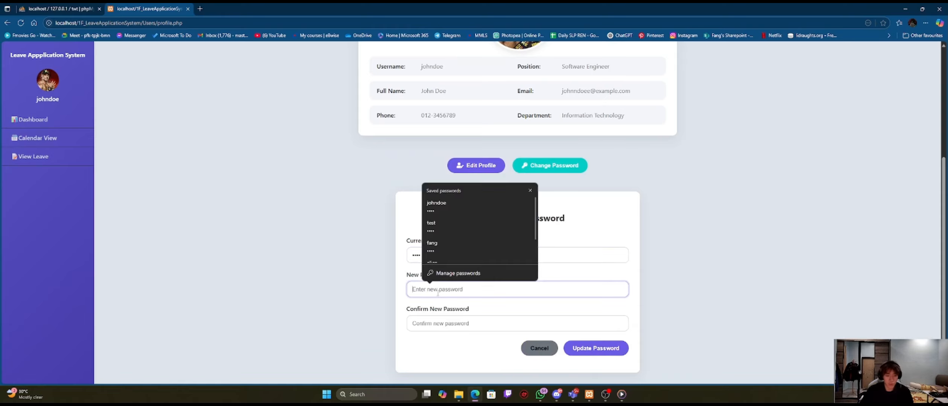
{"action": "type", "text": "••••"}
{"action": "left_click", "coordinate": [423, 320]}
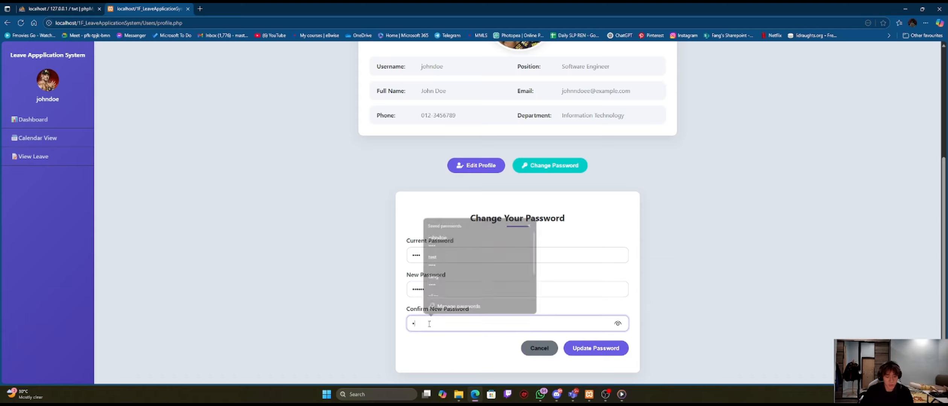
{"action": "type", "text": "••••"}
{"action": "left_click", "coordinate": [595, 348]}
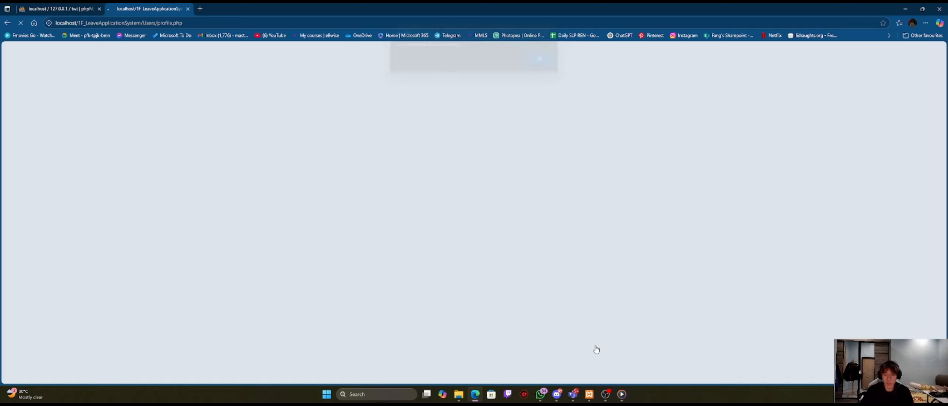
{"action": "left_click_drag", "start_coordinate": [397, 48], "coordinate": [463, 51]}
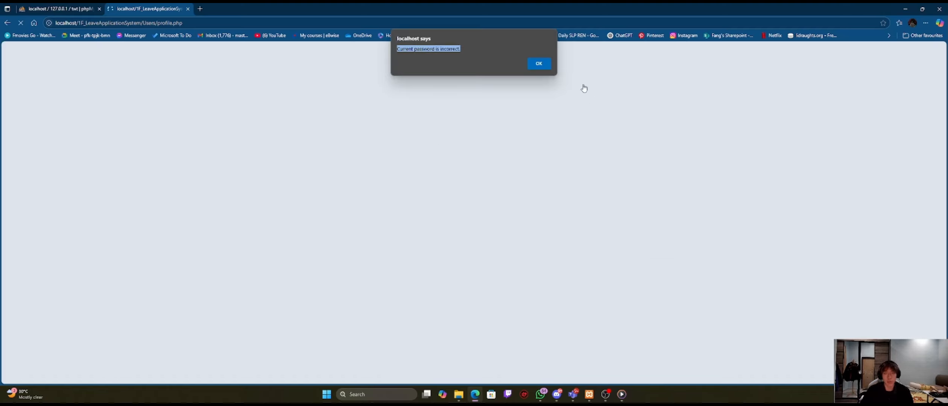
{"action": "left_click", "coordinate": [539, 64]}
Step: Try a password change with mismatched new and confirmation passwords, dismissing the mismatch alert
{"action": "left_click", "coordinate": [550, 333]}
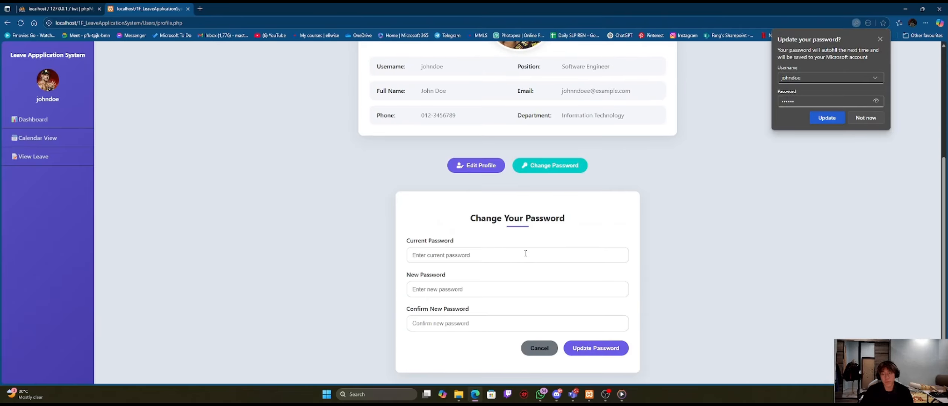
{"action": "left_click", "coordinate": [448, 255]}
{"action": "type", "text": "•••••"}
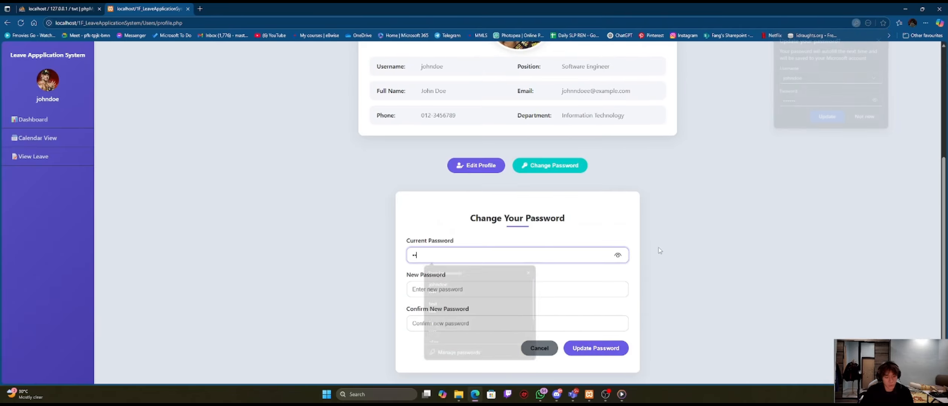
{"action": "left_click", "coordinate": [524, 288]}
{"action": "type", "text": "•••••"}
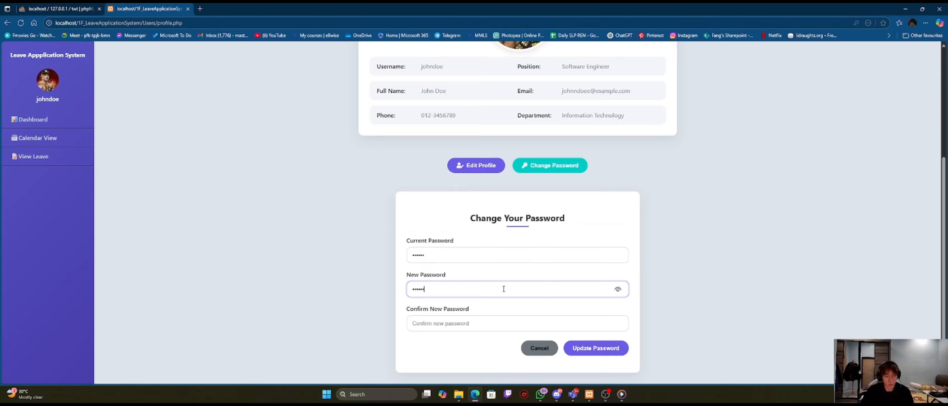
{"action": "left_click", "coordinate": [451, 331]}
{"action": "type", "text": "•••"}
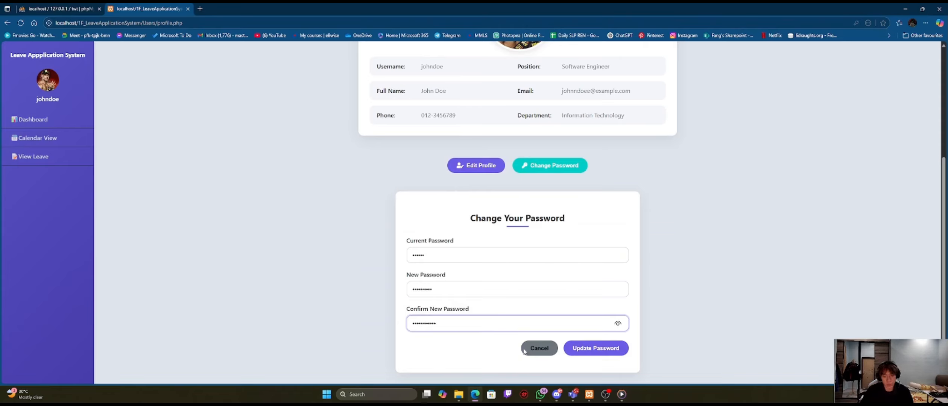
{"action": "left_click", "coordinate": [604, 350]}
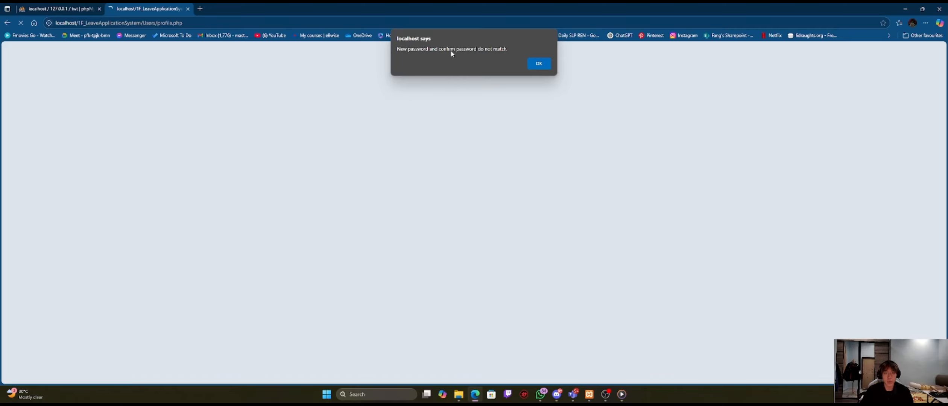
{"action": "left_click", "coordinate": [539, 64]}
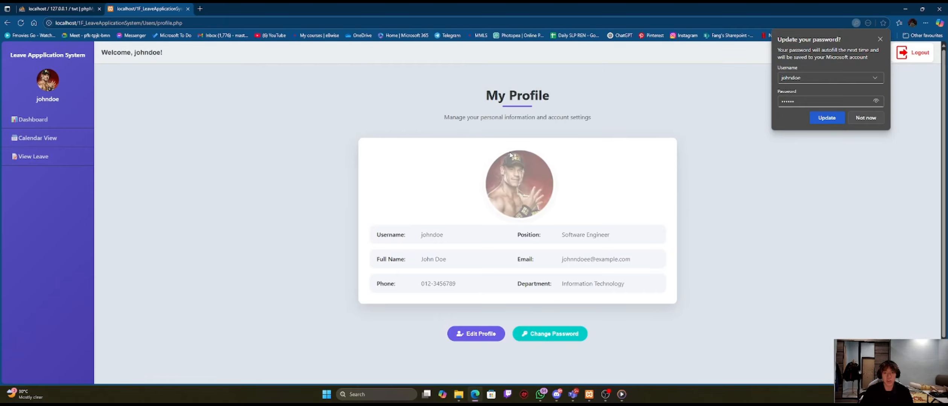
Step: Switch to OBS Studio and stop the screen recording
{"action": "left_click", "coordinate": [606, 394]}
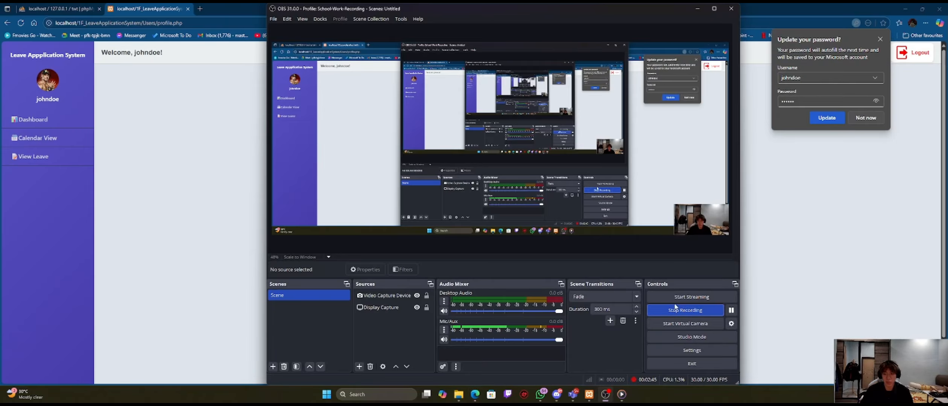
{"action": "left_click", "coordinate": [679, 310]}
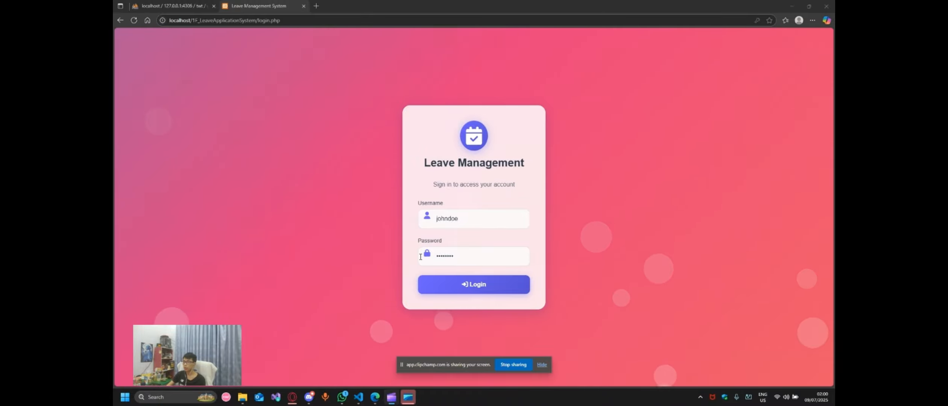
Step: Log back in and open the Calendar View showing July 2025
{"action": "left_click", "coordinate": [455, 289]}
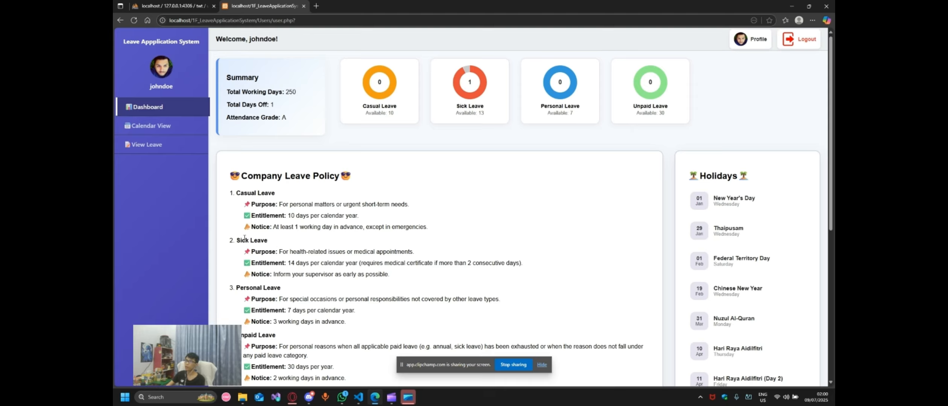
{"action": "left_click", "coordinate": [173, 128]}
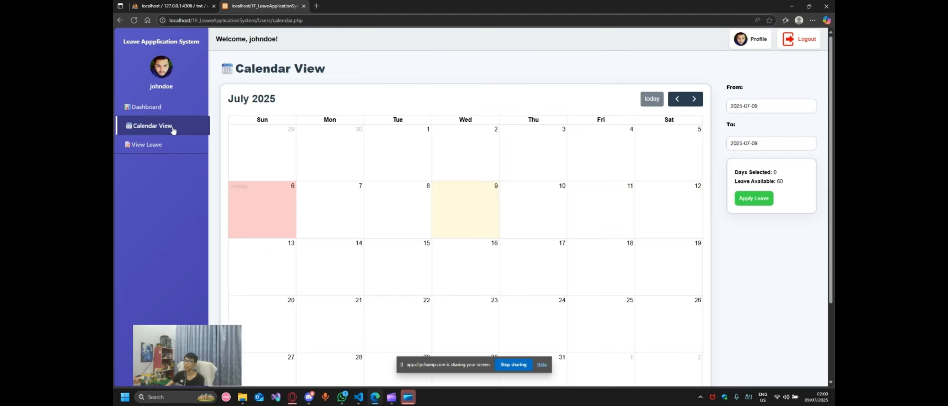
{"action": "scroll", "coordinate": [258, 168], "scroll_direction": "down", "scroll_amount": 2}
{"action": "scroll", "coordinate": [258, 167], "scroll_direction": "up", "scroll_amount": 1}
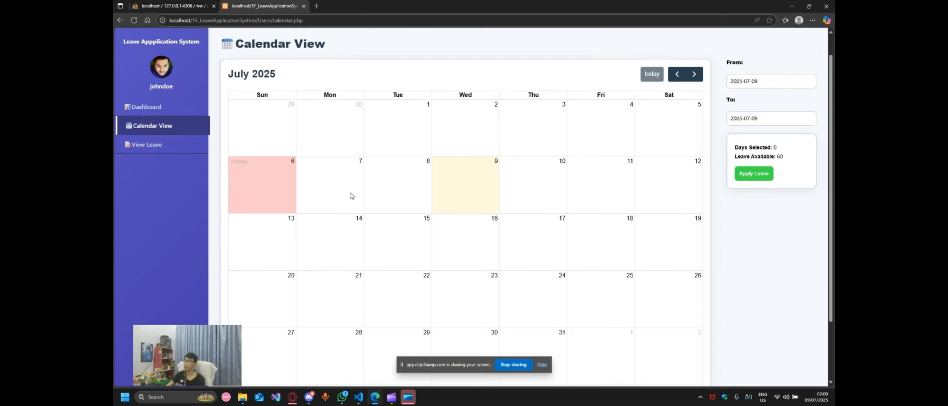
{"action": "scroll", "coordinate": [436, 195], "scroll_direction": "up", "scroll_amount": 1}
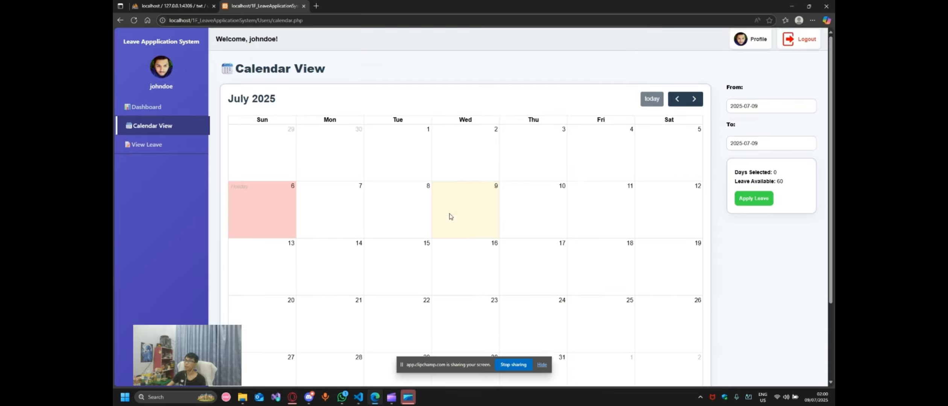
{"action": "scroll", "coordinate": [444, 113], "scroll_direction": "down", "scroll_amount": 3}
{"action": "scroll", "coordinate": [452, 211], "scroll_direction": "up", "scroll_amount": 3}
Step: Check the holidays table in phpMyAdmin, then return to the leave calendar
{"action": "left_click", "coordinate": [168, 7]}
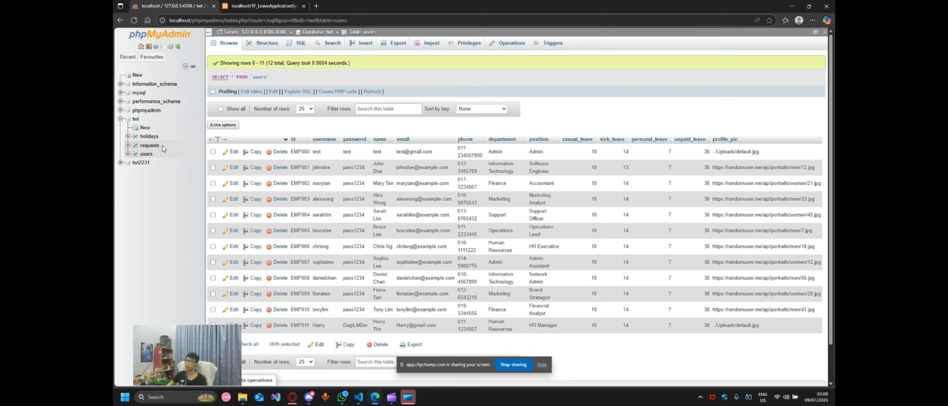
{"action": "left_click", "coordinate": [150, 136]}
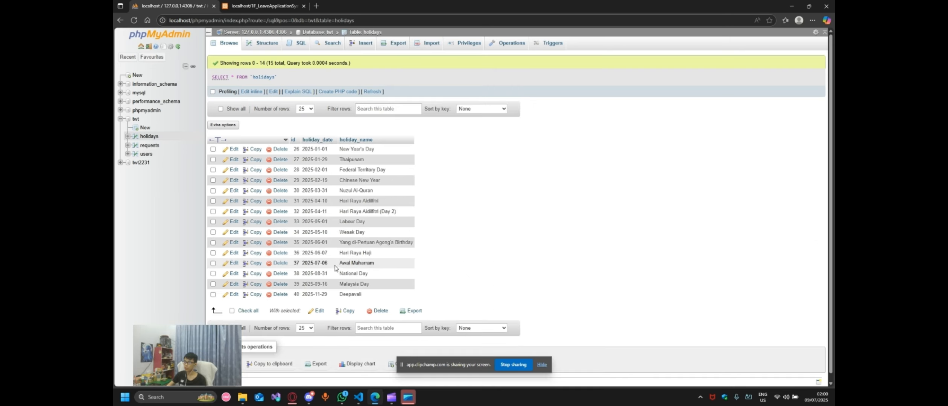
{"action": "key", "text": "ctrl+Tab"}
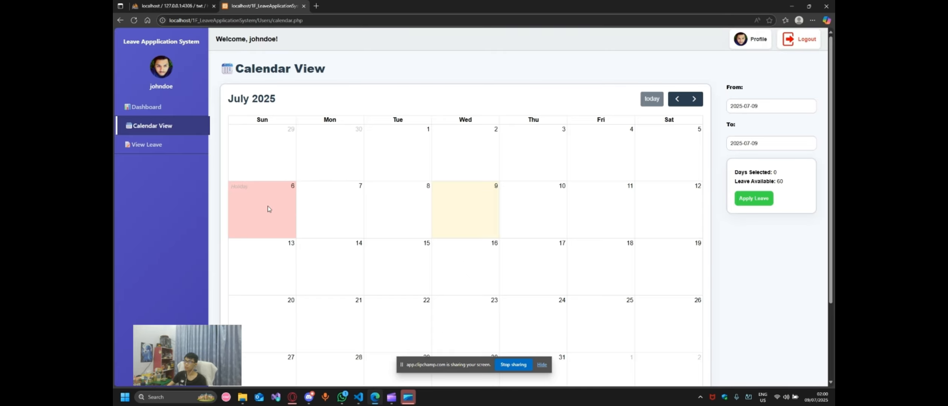
Step: Select 28 July to 1 August 2025 on the calendar and request to apply leave
{"action": "scroll", "coordinate": [274, 207], "scroll_direction": "down", "scroll_amount": 2}
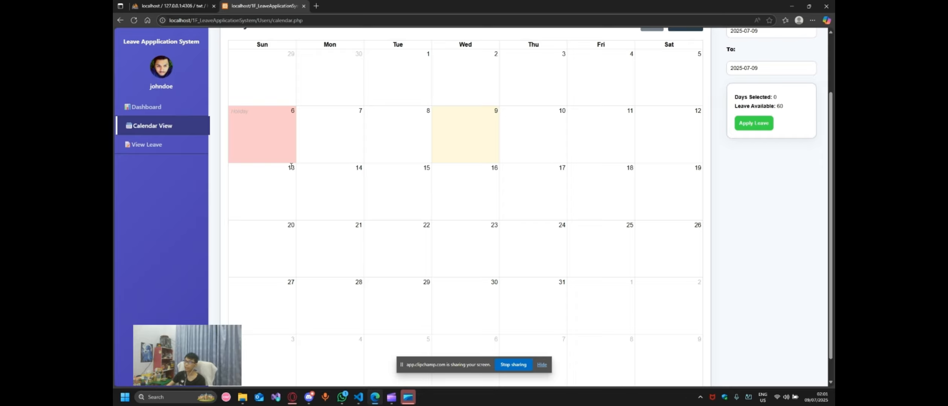
{"action": "scroll", "coordinate": [320, 214], "scroll_direction": "up", "scroll_amount": 2}
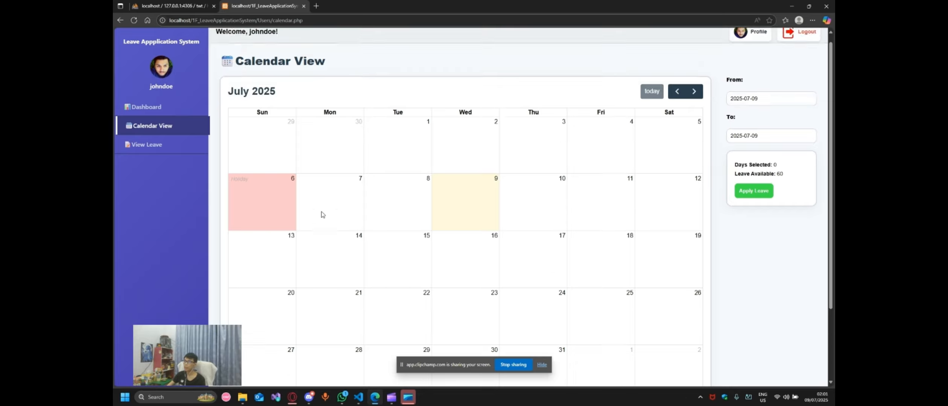
{"action": "scroll", "coordinate": [331, 213], "scroll_direction": "down", "scroll_amount": 3}
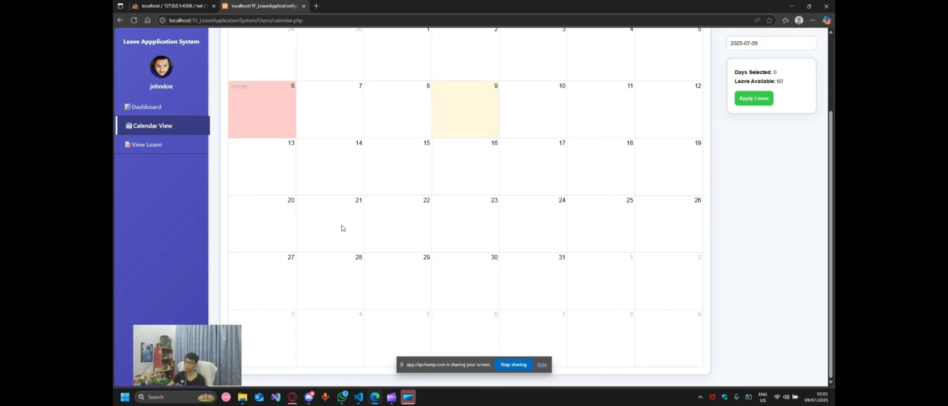
{"action": "left_click", "coordinate": [342, 228]}
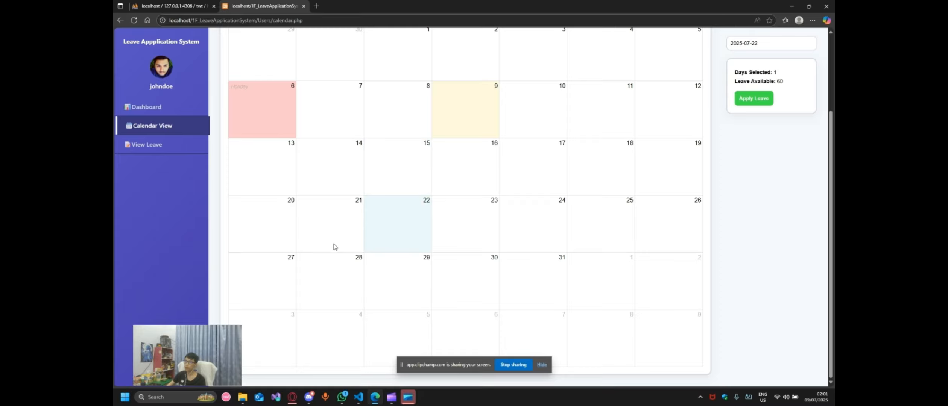
{"action": "left_click_drag", "start_coordinate": [336, 291], "coordinate": [608, 269]}
{"action": "scroll", "coordinate": [609, 269], "scroll_direction": "down", "scroll_amount": 3}
{"action": "scroll", "coordinate": [591, 263], "scroll_direction": "up", "scroll_amount": 3}
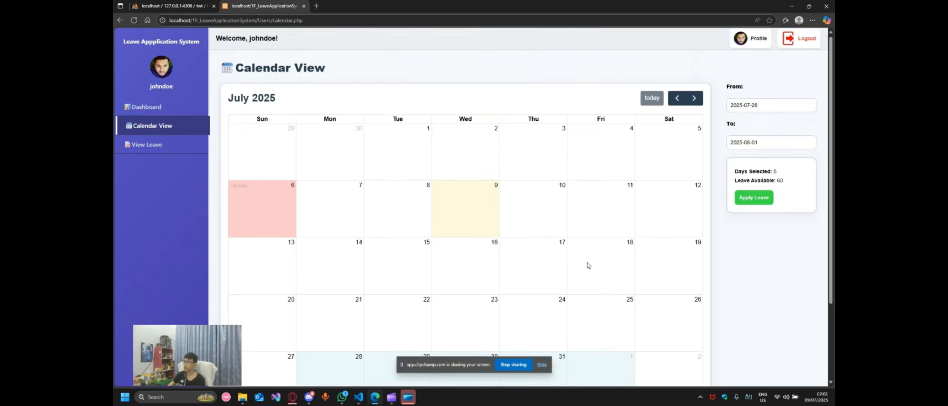
{"action": "scroll", "coordinate": [588, 265], "scroll_direction": "down", "scroll_amount": 3}
{"action": "scroll", "coordinate": [380, 276], "scroll_direction": "up", "scroll_amount": 3}
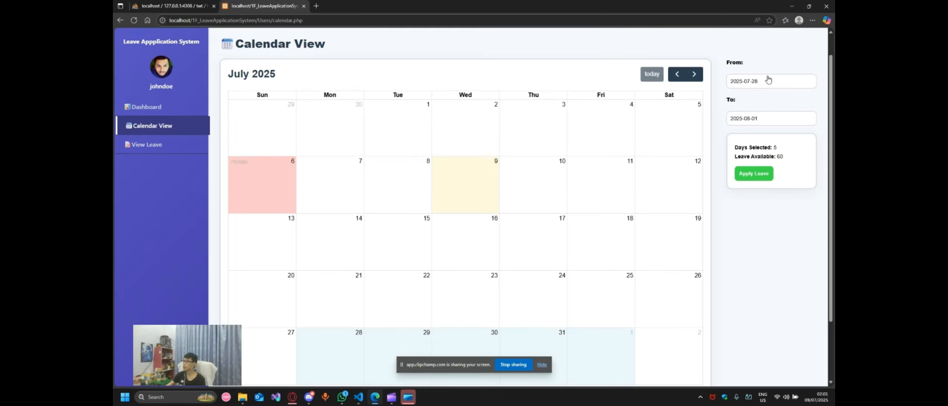
{"action": "scroll", "coordinate": [756, 142], "scroll_direction": "down", "scroll_amount": 1}
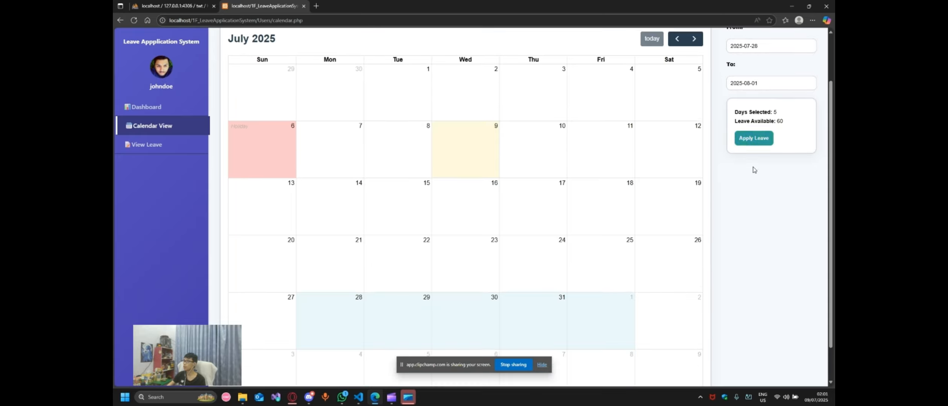
{"action": "left_click", "coordinate": [760, 144]}
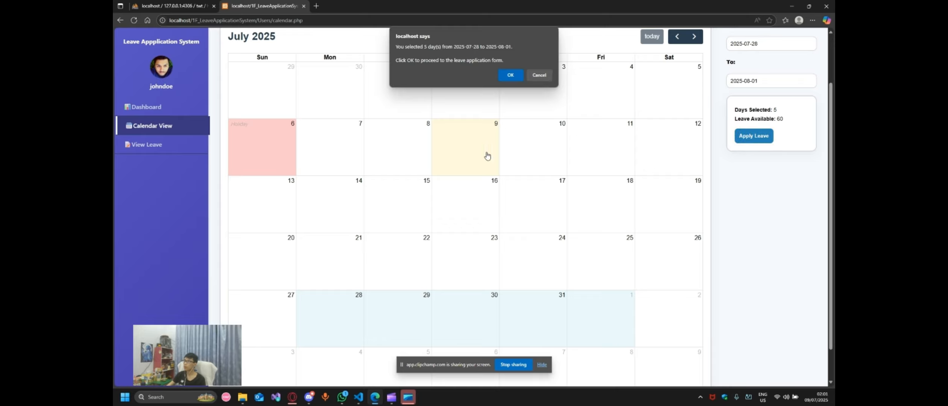
Step: Confirm, choose Unpaid Leave with reason 'Holiday', submit, and dismiss the success message
{"action": "left_click", "coordinate": [510, 77]}
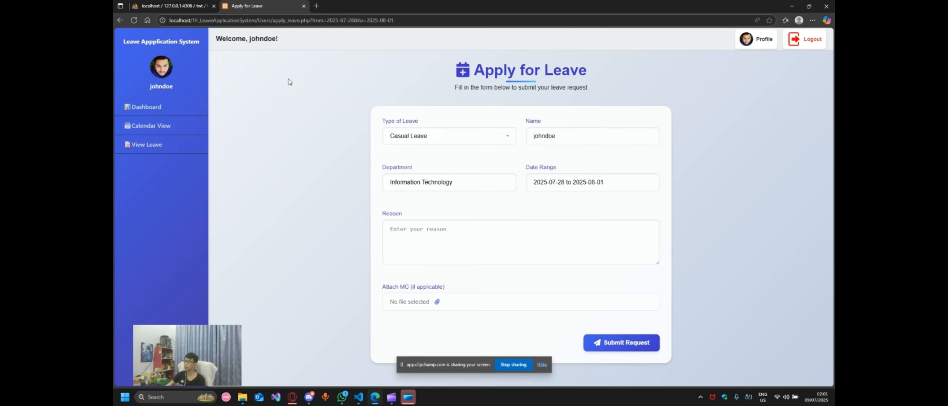
{"action": "left_click", "coordinate": [448, 137]}
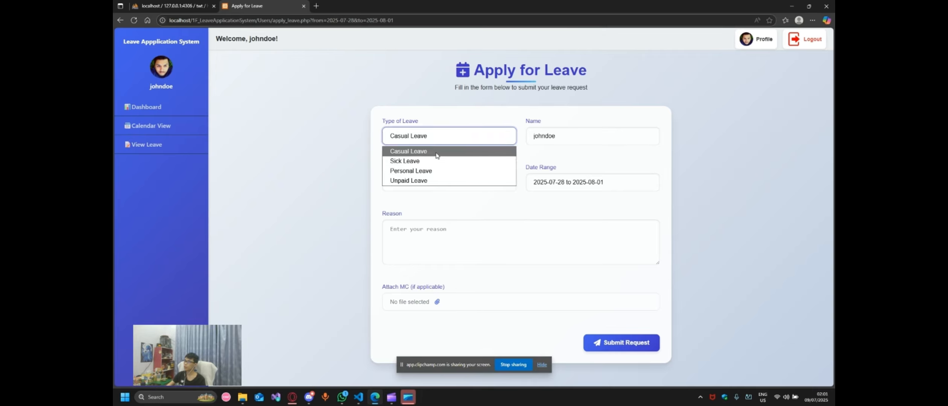
{"action": "left_click", "coordinate": [436, 182]}
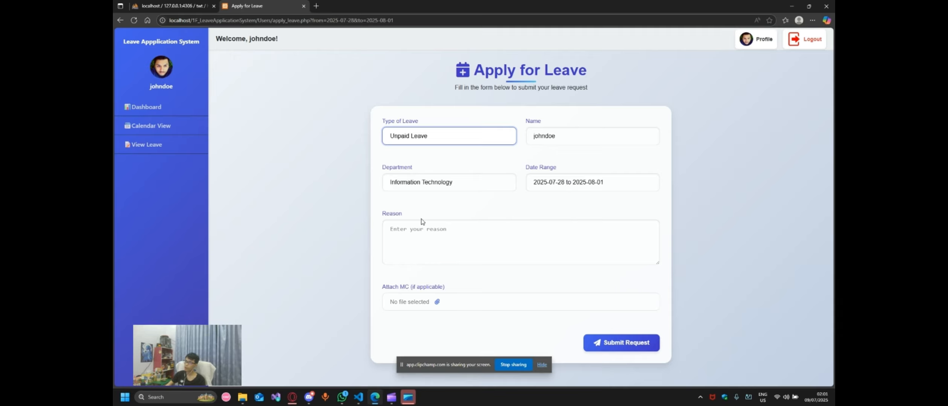
{"action": "left_click", "coordinate": [432, 232]}
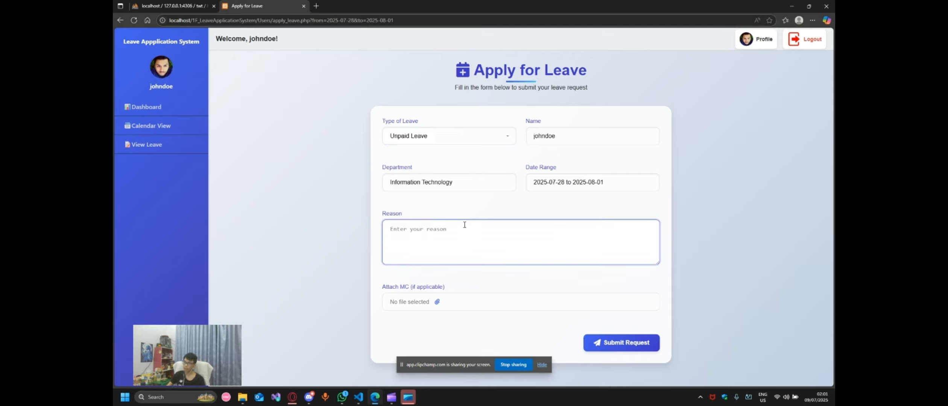
{"action": "type", "text": "Holi"}
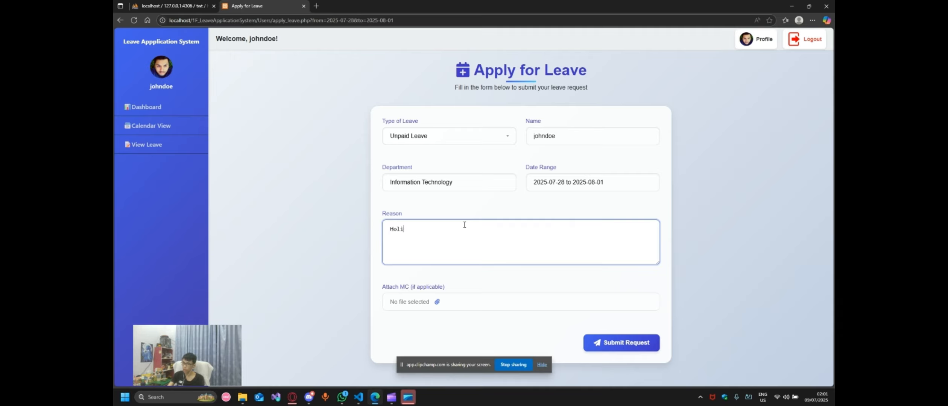
{"action": "type", "text": "day"}
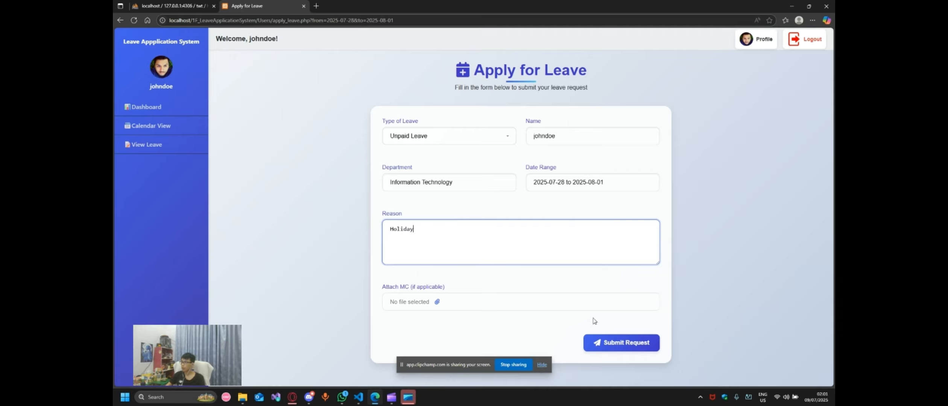
{"action": "left_click", "coordinate": [615, 349]}
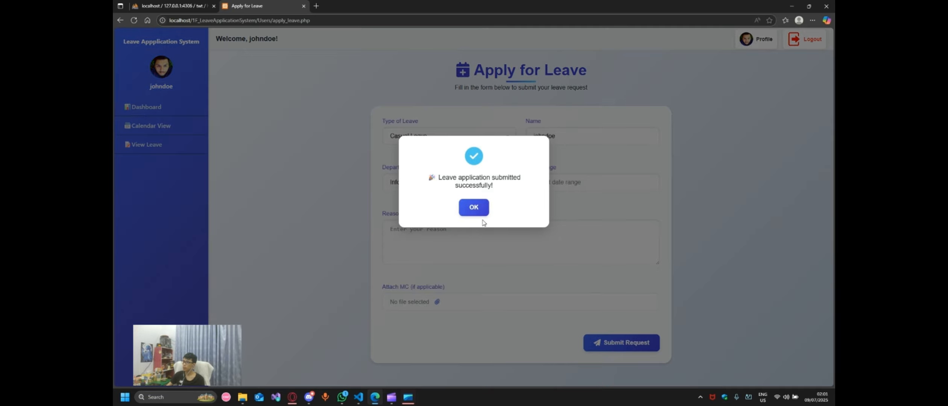
{"action": "left_click", "coordinate": [474, 214]}
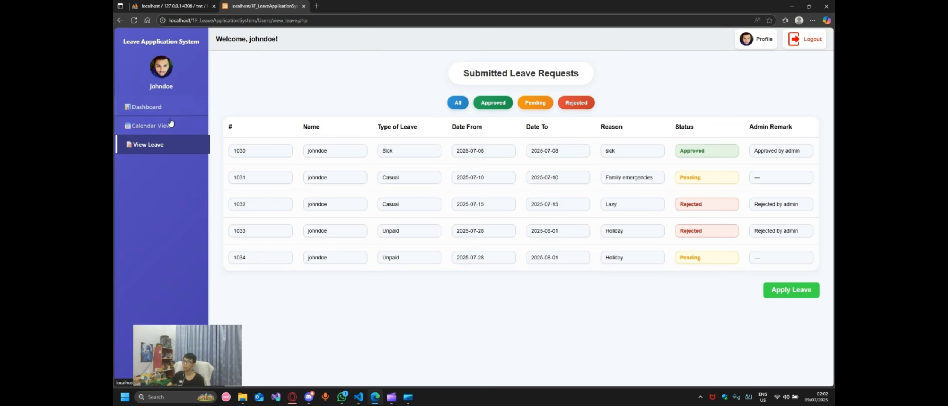
Step: Filter the submitted requests by Approved, Pending and Rejected, then show All again
{"action": "left_click", "coordinate": [151, 126]}
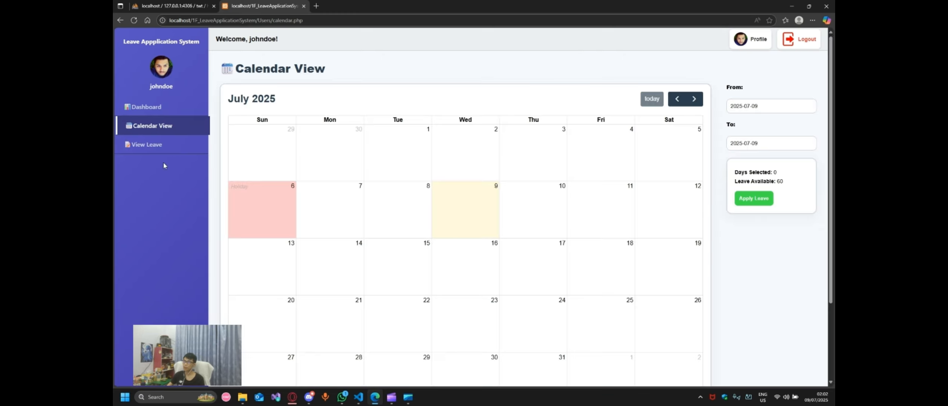
{"action": "left_click", "coordinate": [173, 145]}
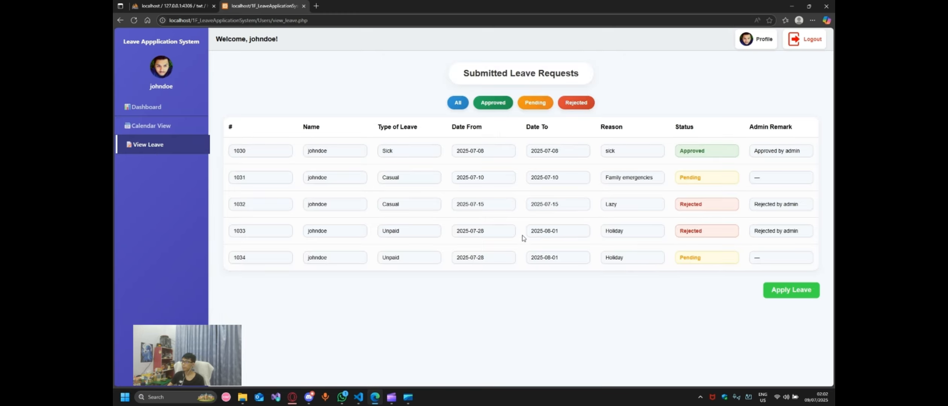
{"action": "left_click", "coordinate": [491, 104]}
{"action": "left_click", "coordinate": [542, 106]}
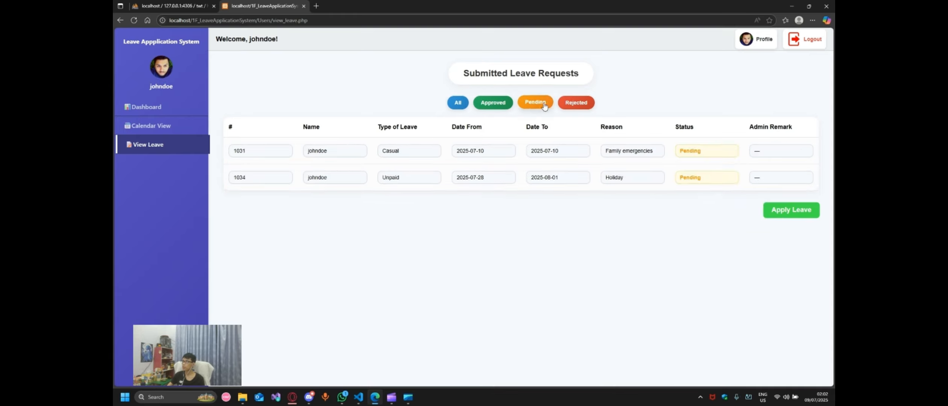
{"action": "left_click", "coordinate": [575, 104]}
{"action": "left_click", "coordinate": [460, 105]}
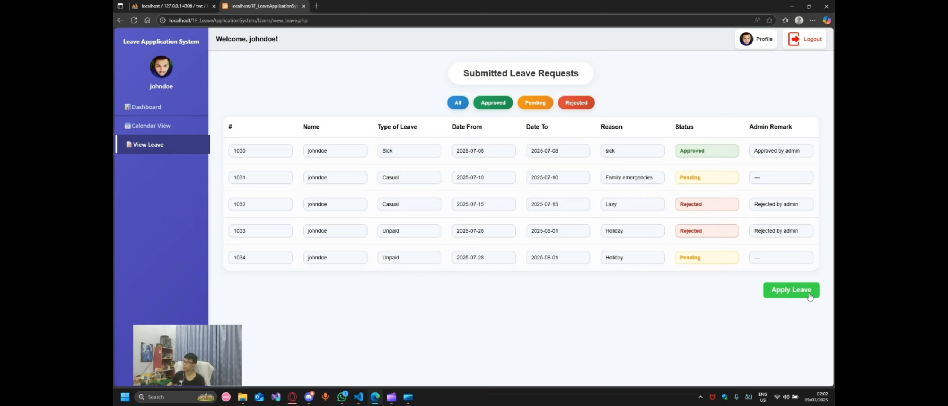
Step: Revisit the calendar, return to the requests list, and start a new leave application
{"action": "left_click", "coordinate": [161, 129]}
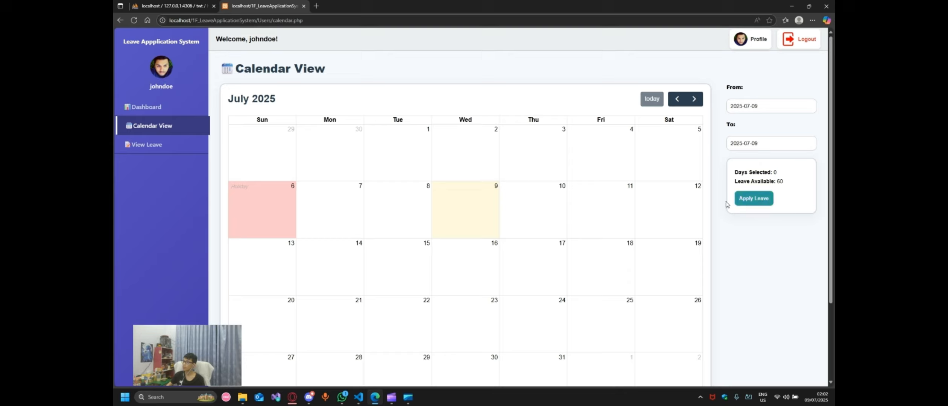
{"action": "left_click", "coordinate": [149, 146]}
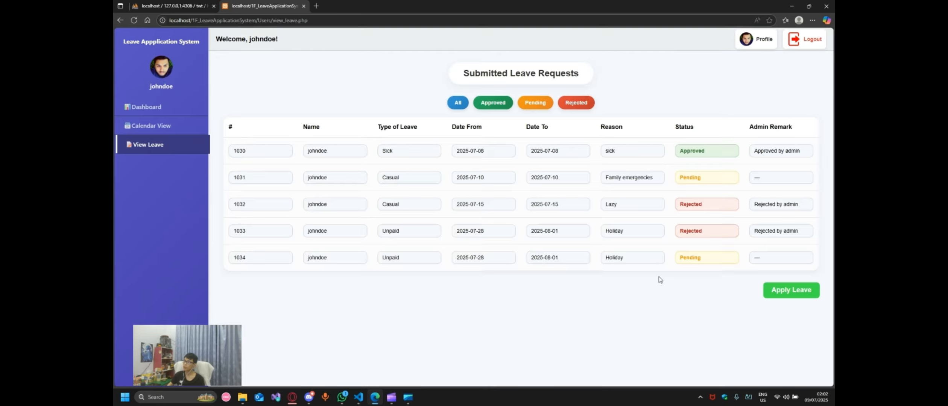
{"action": "left_click", "coordinate": [789, 290]}
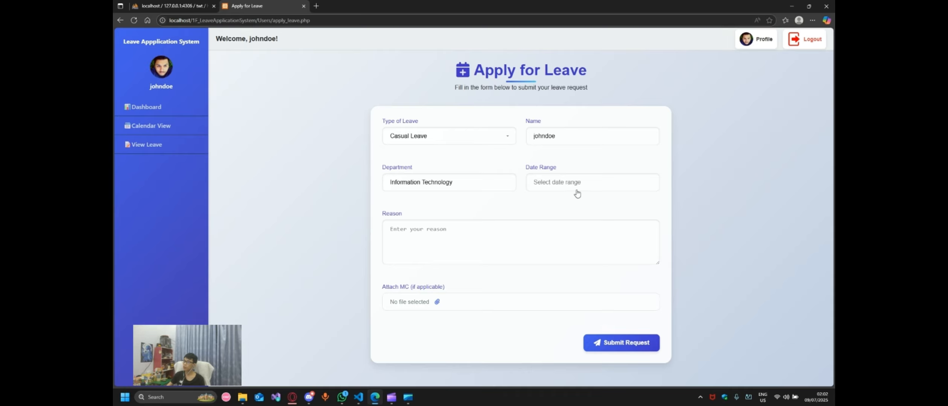
Step: Set the date to 22 July 2025, reason 'Sick sick', type Sick Leave, and attach an MC
{"action": "left_click", "coordinate": [570, 185]}
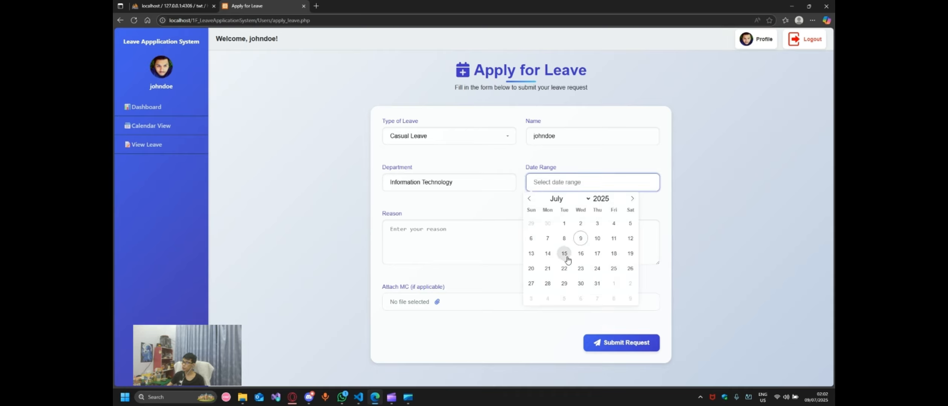
{"action": "left_click", "coordinate": [564, 268]}
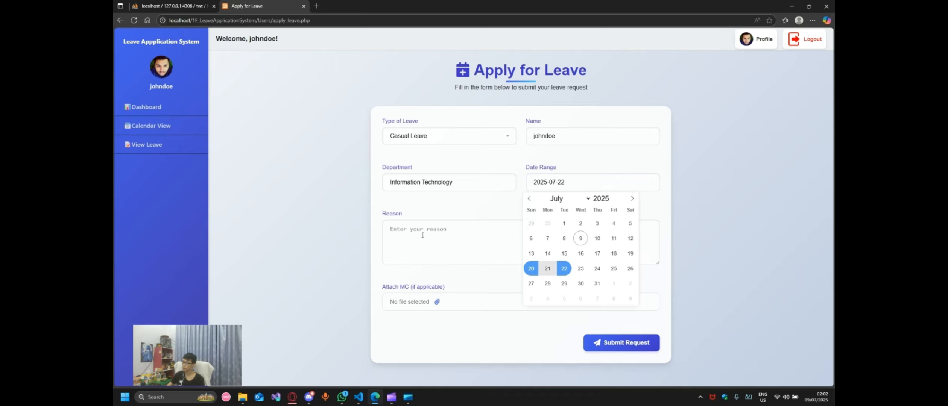
{"action": "left_click", "coordinate": [491, 237]}
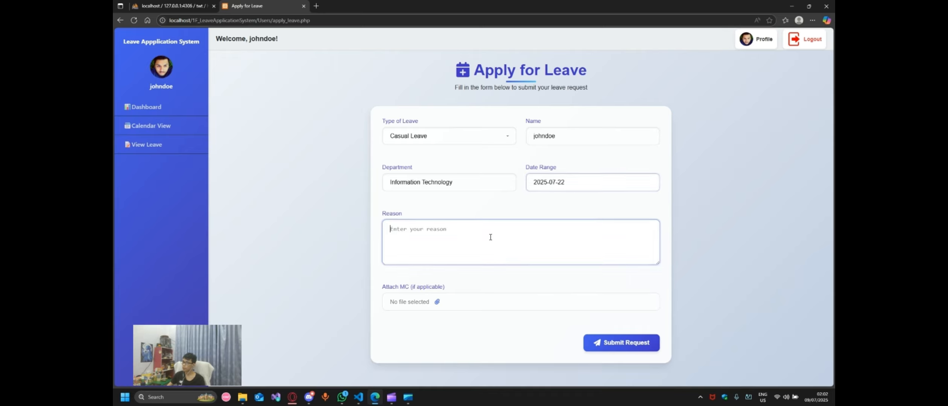
{"action": "type", "text": "Sick"}
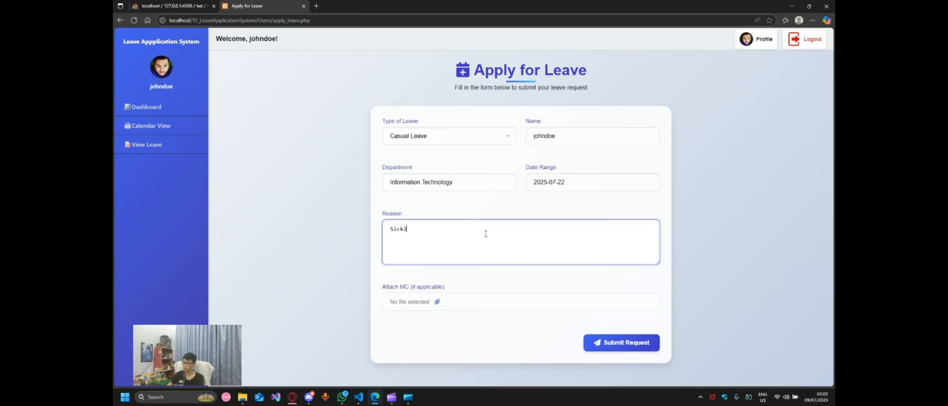
{"action": "type", "text": " sick"}
{"action": "left_click", "coordinate": [436, 139]}
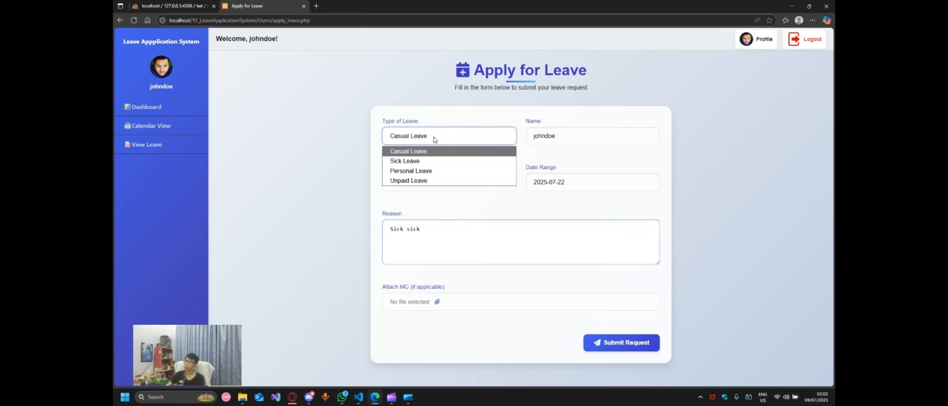
{"action": "left_click", "coordinate": [433, 161]}
{"action": "left_click", "coordinate": [430, 299]}
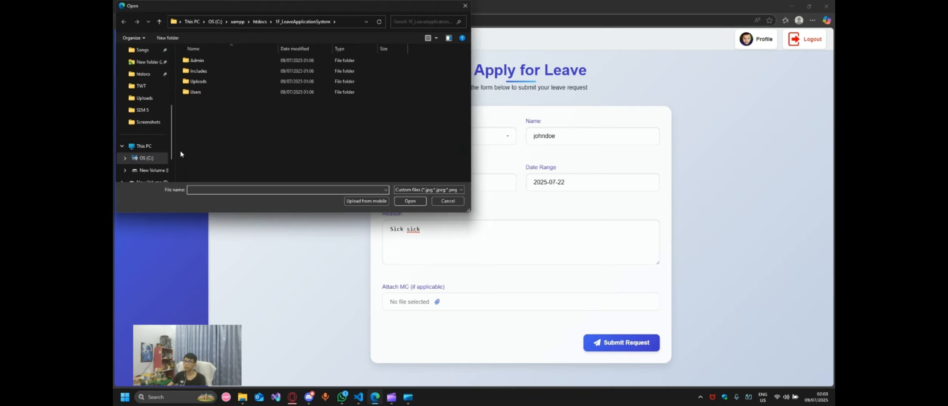
Step: Attach Untitled Diagram.jpg from Downloads > SEM 5 as the medical certificate
{"action": "scroll", "coordinate": [172, 110], "scroll_direction": "up", "scroll_amount": 3}
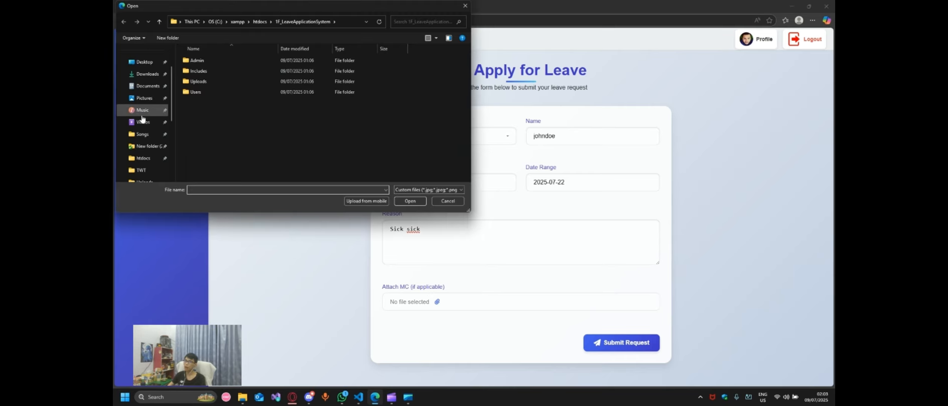
{"action": "scroll", "coordinate": [147, 134], "scroll_direction": "up", "scroll_amount": 1}
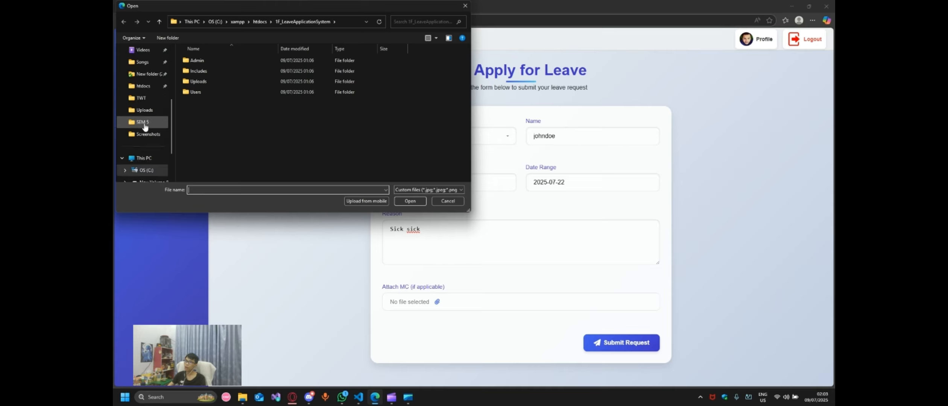
{"action": "left_click", "coordinate": [142, 113]}
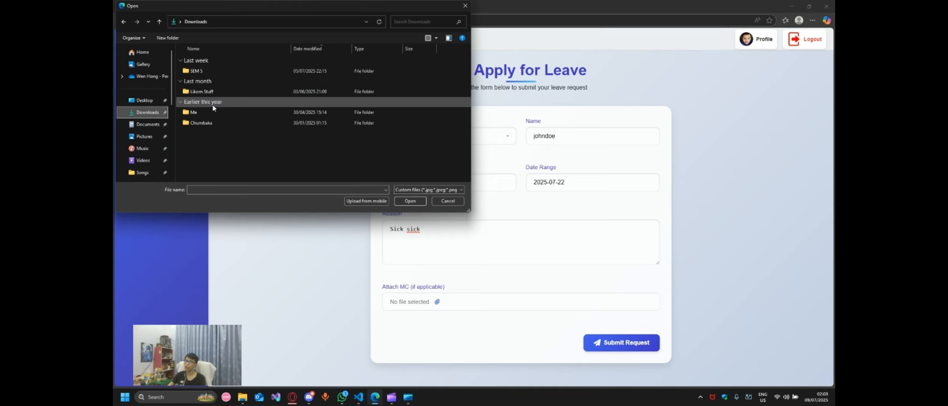
{"action": "double_click", "coordinate": [212, 105]}
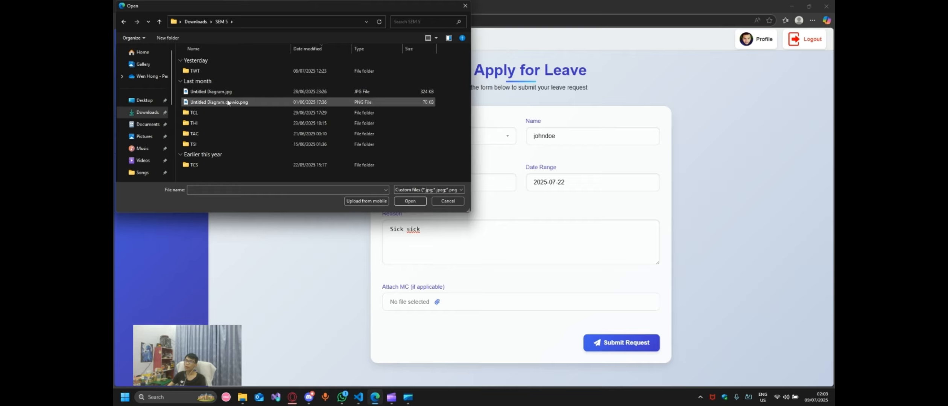
{"action": "double_click", "coordinate": [233, 93]}
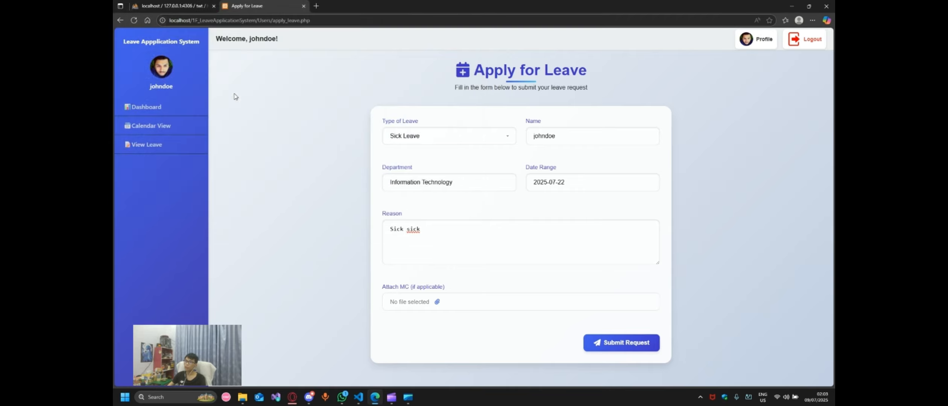
Step: Submit the sick leave request and check it is listed as Pending
{"action": "left_click", "coordinate": [615, 347]}
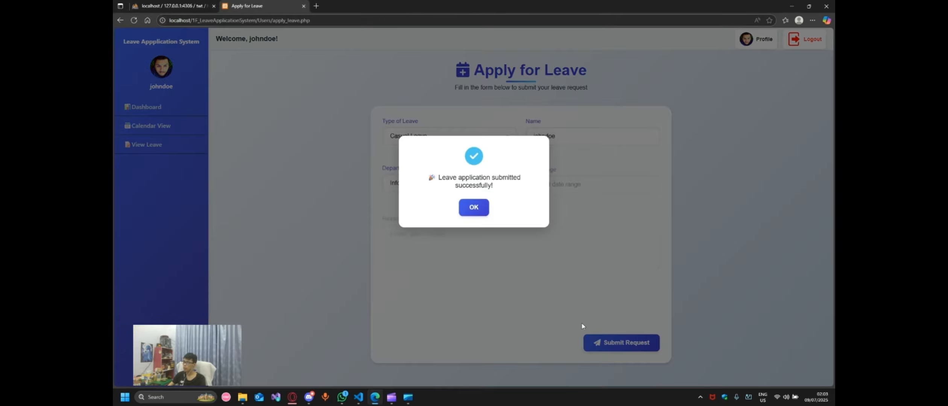
{"action": "left_click", "coordinate": [472, 212]}
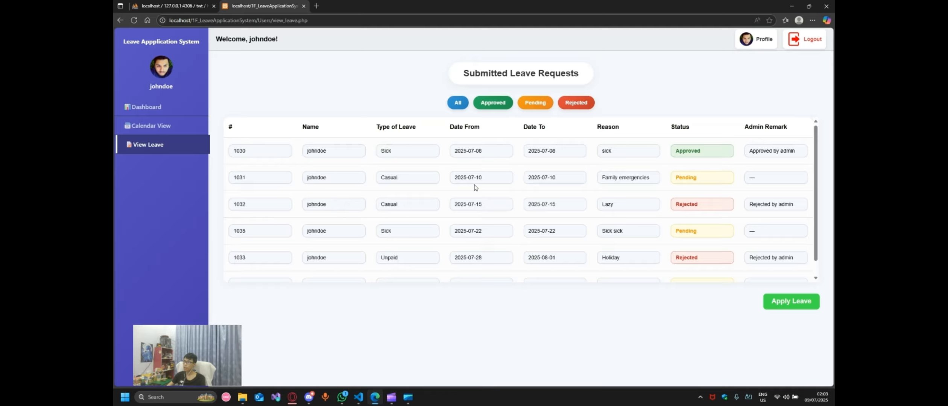
{"action": "scroll", "coordinate": [521, 237], "scroll_direction": "down", "scroll_amount": 1}
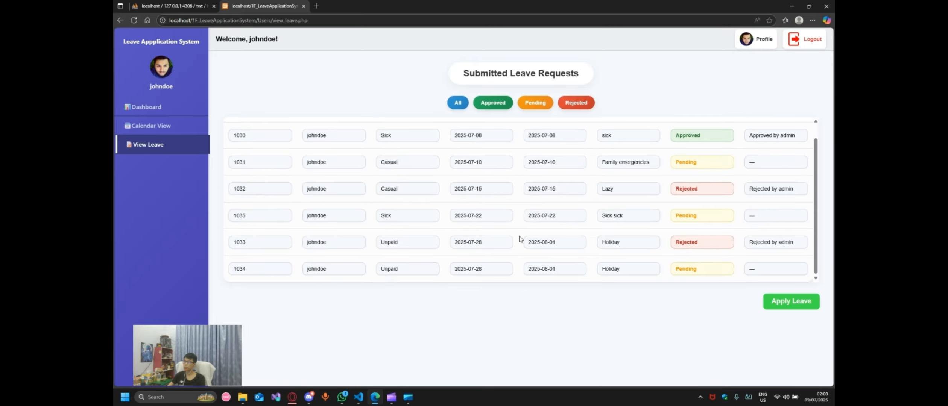
{"action": "scroll", "coordinate": [521, 239], "scroll_direction": "up", "scroll_amount": 1}
{"action": "scroll", "coordinate": [520, 239], "scroll_direction": "down", "scroll_amount": 1}
Step: Log out of the staff account and sign in with the admin username and password
{"action": "left_click", "coordinate": [797, 46]}
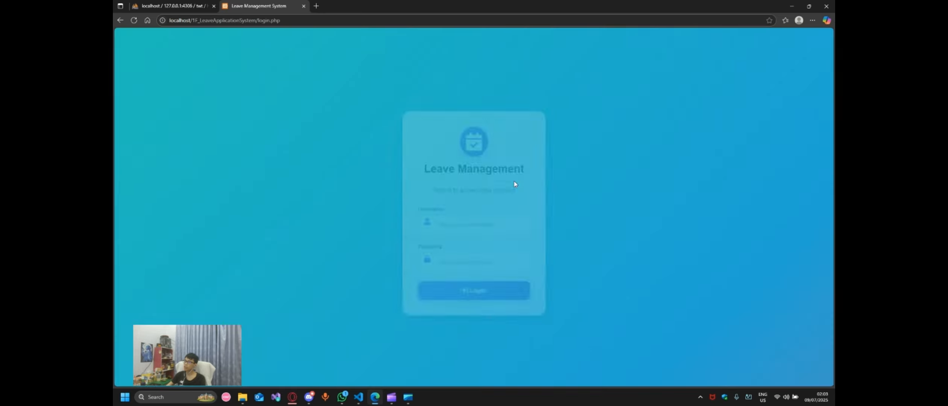
{"action": "left_click", "coordinate": [472, 218]}
{"action": "type", "text": "test"}
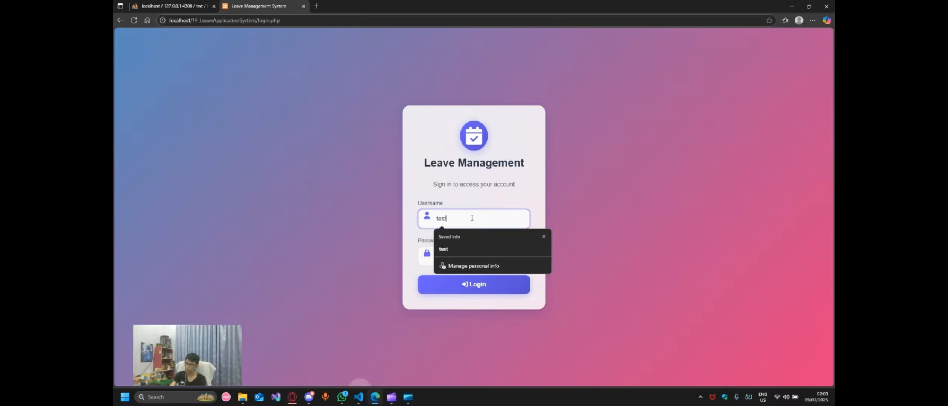
{"action": "key", "text": "Tab"}
{"action": "type", "text": "test"}
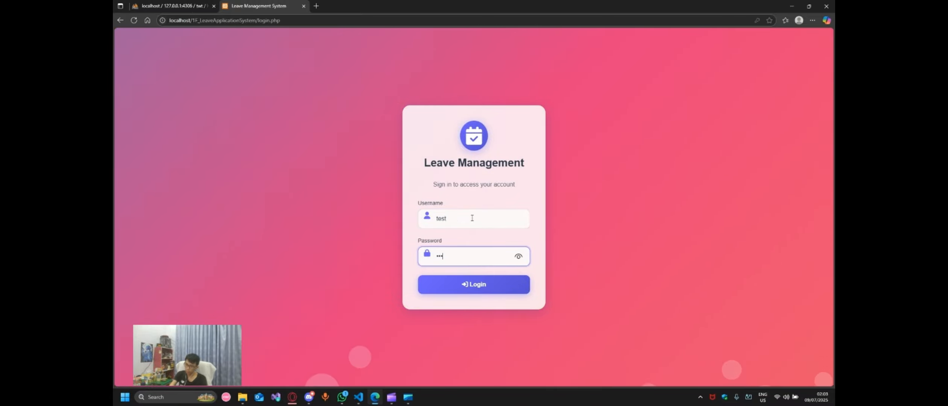
{"action": "left_click", "coordinate": [459, 289]}
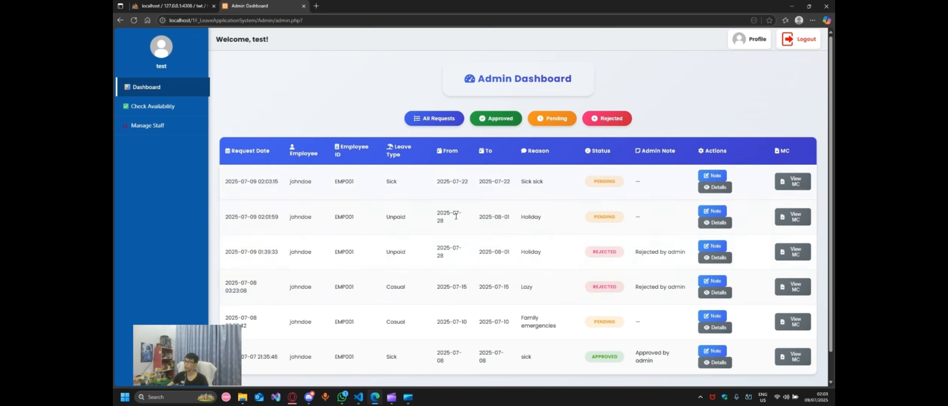
Step: Cycle through the Approved, Pending and Rejected filters, ending on the Pending requests
{"action": "left_click", "coordinate": [503, 121]}
{"action": "left_click", "coordinate": [553, 118]}
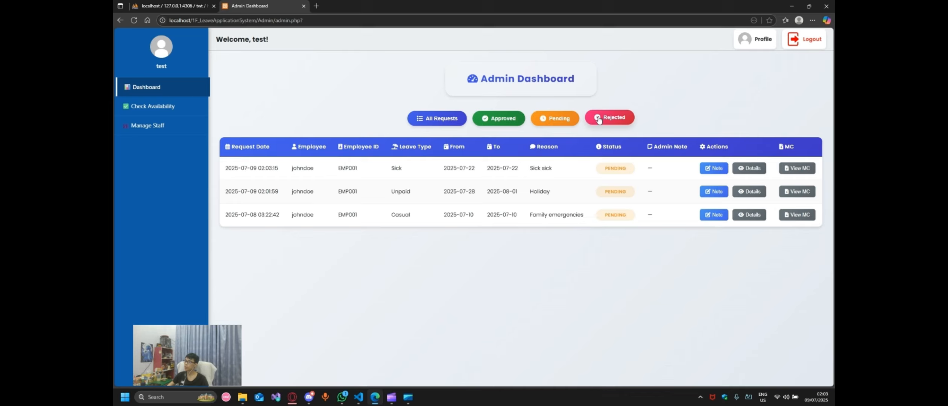
{"action": "left_click", "coordinate": [607, 118]}
{"action": "left_click", "coordinate": [555, 119]}
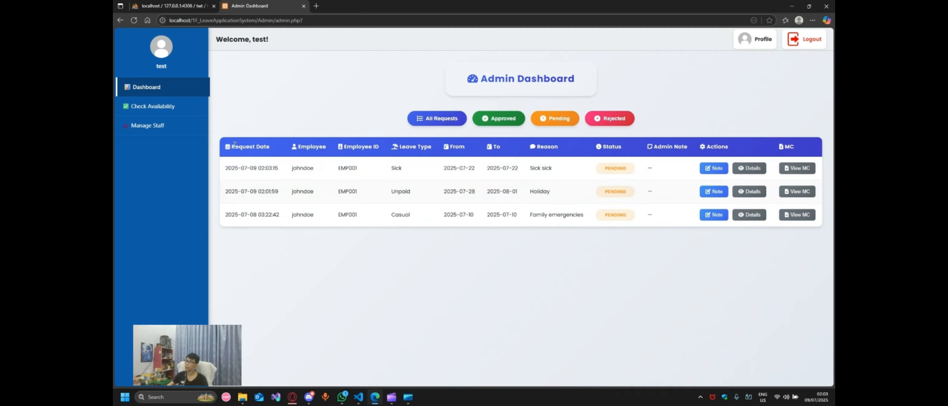
{"action": "left_click_drag", "start_coordinate": [235, 146], "coordinate": [255, 147]}
{"action": "left_click_drag", "start_coordinate": [353, 145], "coordinate": [433, 146]}
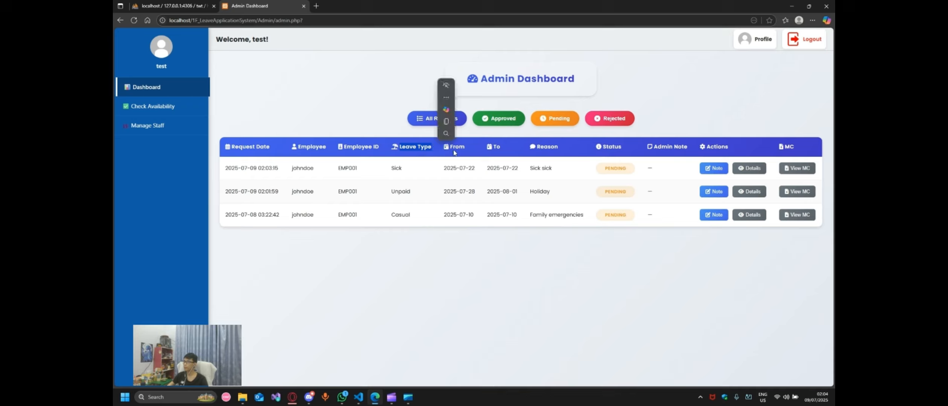
{"action": "left_click", "coordinate": [456, 145]}
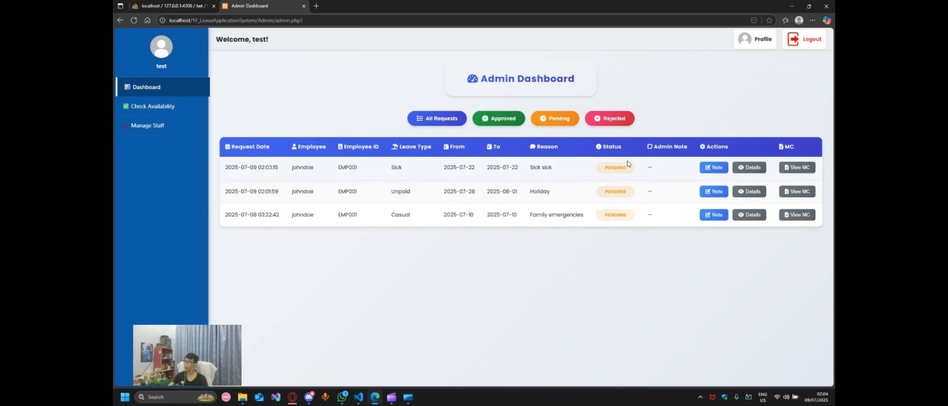
Step: Check the medical certificate, then reject the 2025-07-22 sick leave request
{"action": "left_click", "coordinate": [804, 167]}
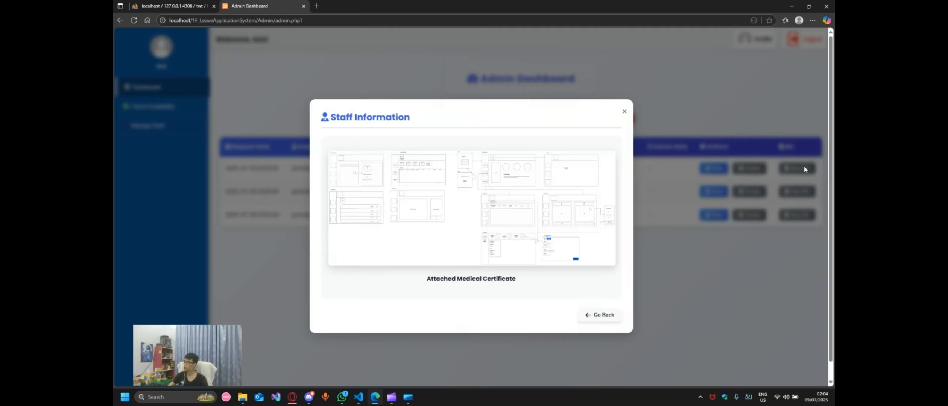
{"action": "left_click", "coordinate": [624, 113]}
{"action": "left_click", "coordinate": [461, 167]}
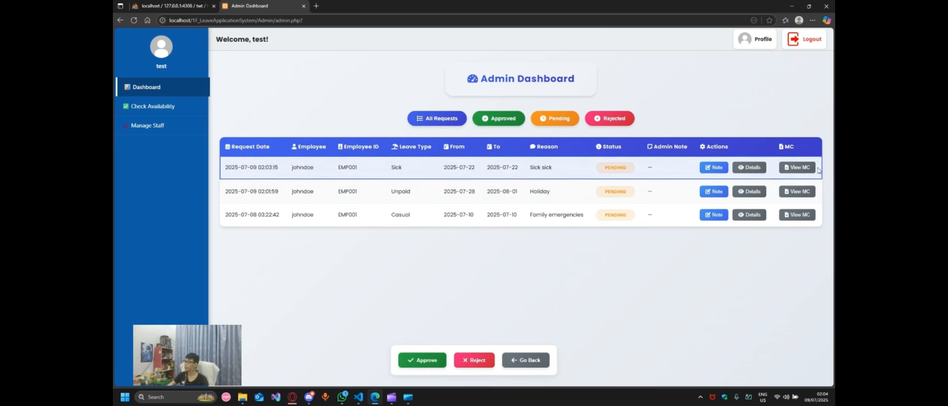
{"action": "left_click", "coordinate": [479, 360]}
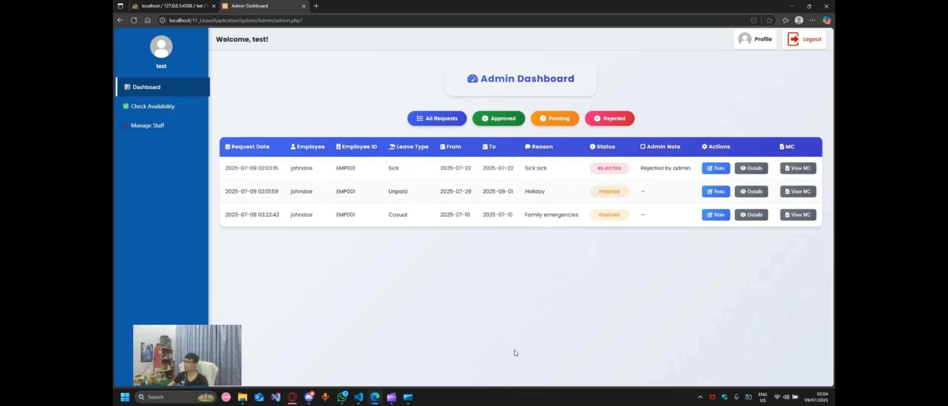
Step: Replace the rejected request's admin note with 'Invalid MC' and save it
{"action": "left_click", "coordinate": [719, 167]}
{"action": "left_click", "coordinate": [438, 146]}
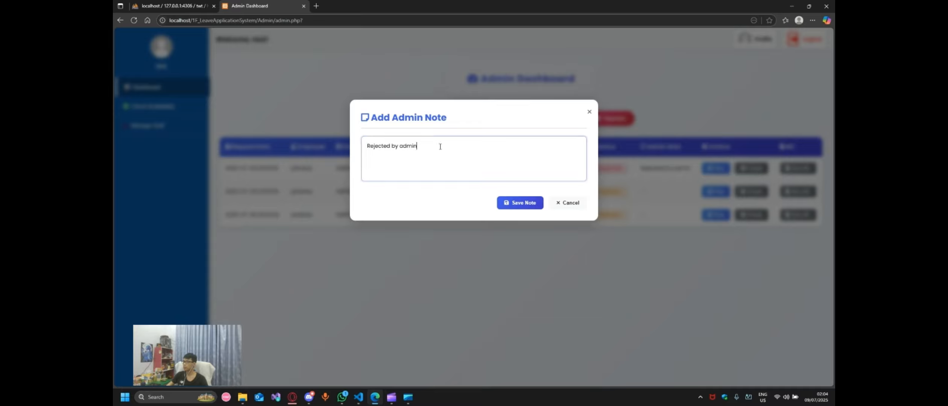
{"action": "left_click", "coordinate": [323, 143]}
{"action": "left_click", "coordinate": [716, 168]}
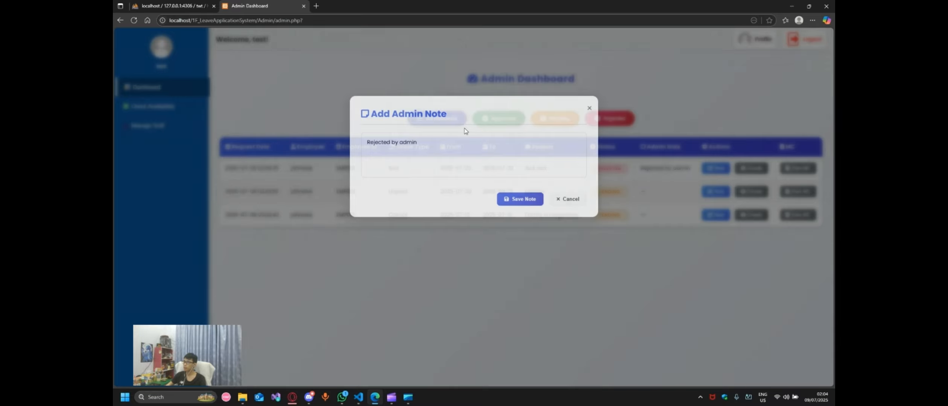
{"action": "double_click", "coordinate": [451, 148]}
{"action": "key", "text": "ctrl+a"}
{"action": "type", "text": "In"}
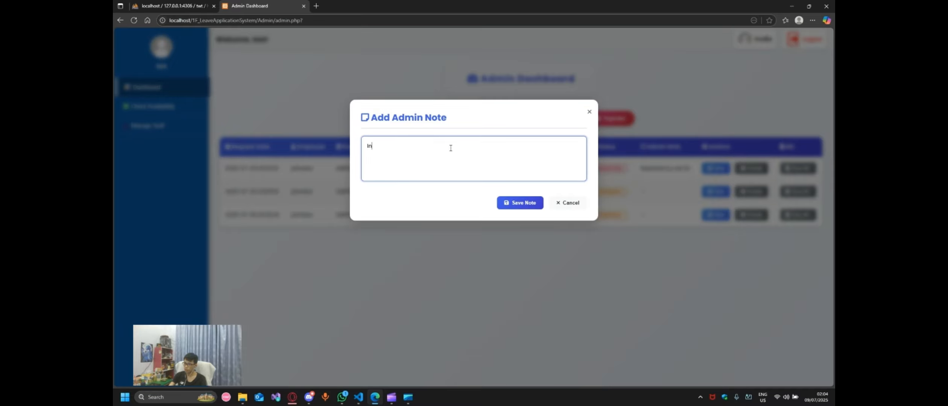
{"action": "type", "text": "valid MC"}
{"action": "left_click", "coordinate": [523, 204]}
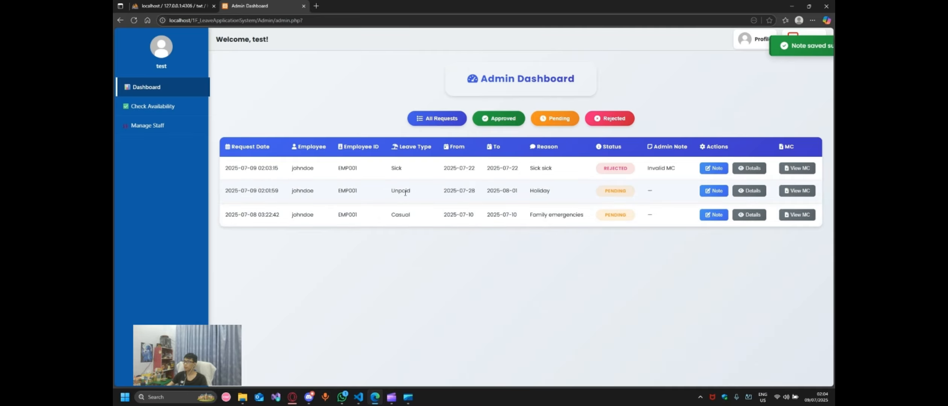
{"action": "left_click", "coordinate": [507, 191]}
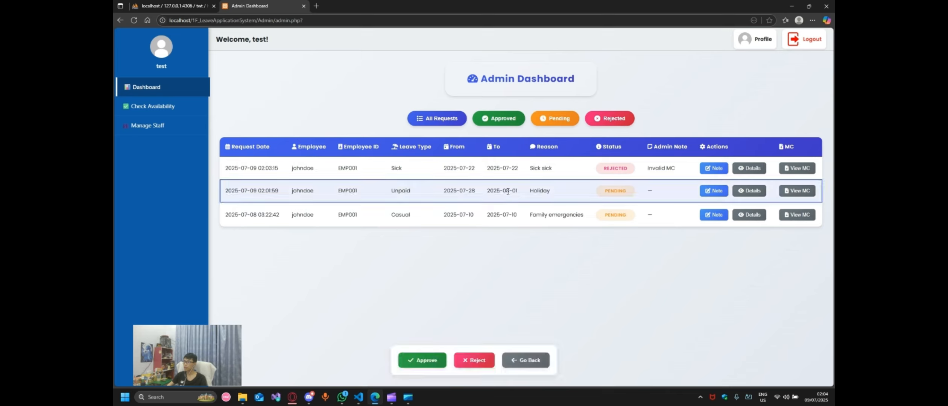
Step: Approve the Unpaid Holiday request, then review the employee's leave balances in Details
{"action": "left_click", "coordinate": [424, 358]}
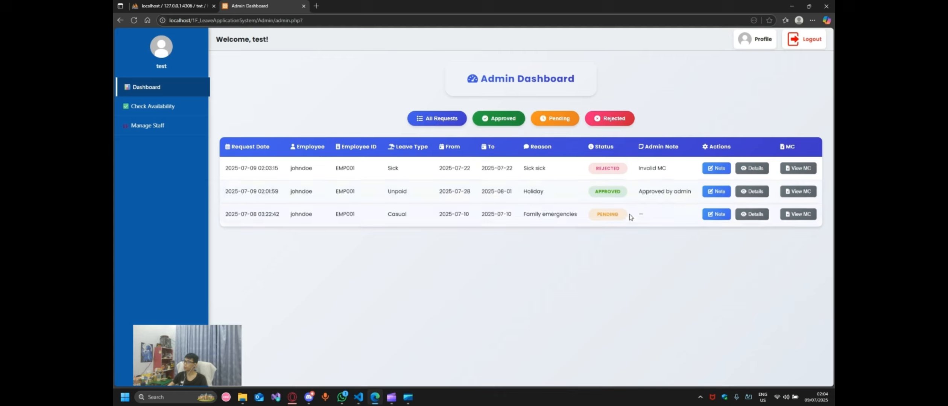
{"action": "left_click", "coordinate": [753, 167]}
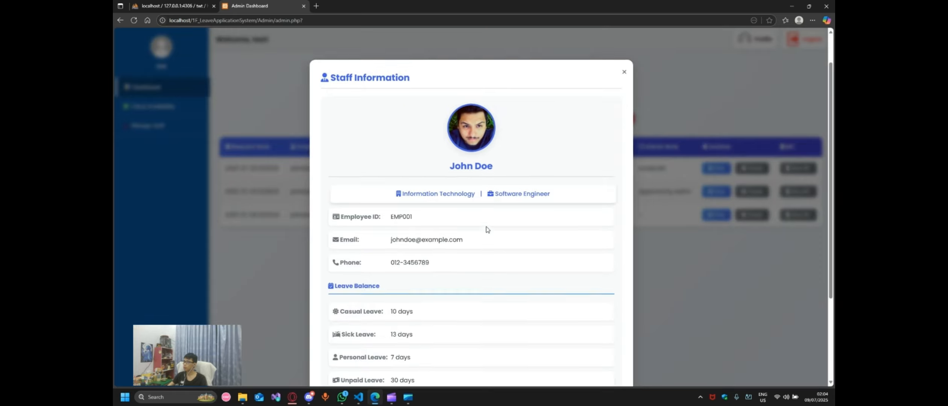
{"action": "scroll", "coordinate": [478, 224], "scroll_direction": "down", "scroll_amount": 3}
{"action": "scroll", "coordinate": [473, 218], "scroll_direction": "up", "scroll_amount": 2}
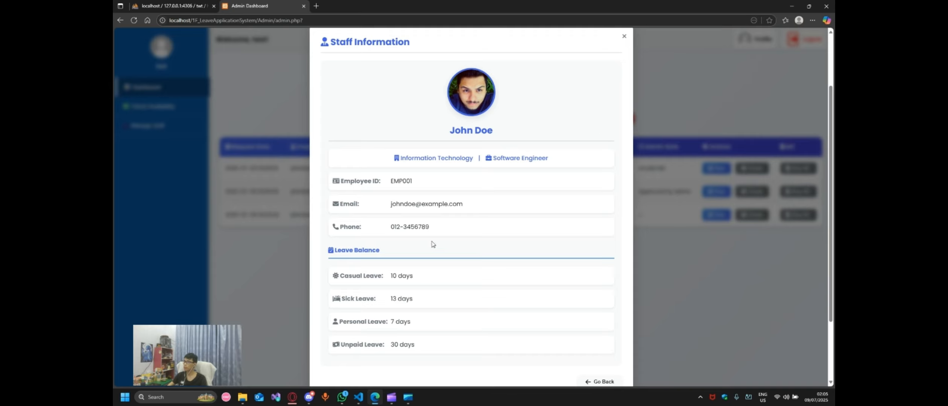
{"action": "scroll", "coordinate": [419, 264], "scroll_direction": "down", "scroll_amount": 2}
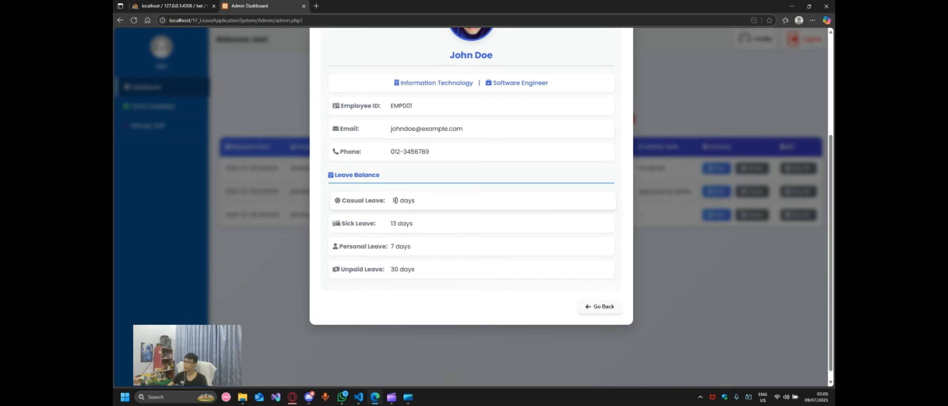
{"action": "left_click_drag", "start_coordinate": [396, 201], "coordinate": [417, 201]}
{"action": "left_click", "coordinate": [423, 238]}
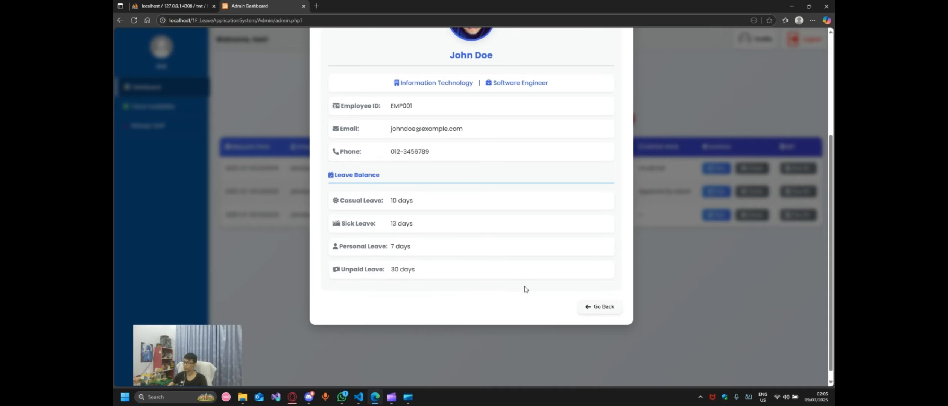
{"action": "left_click", "coordinate": [602, 307]}
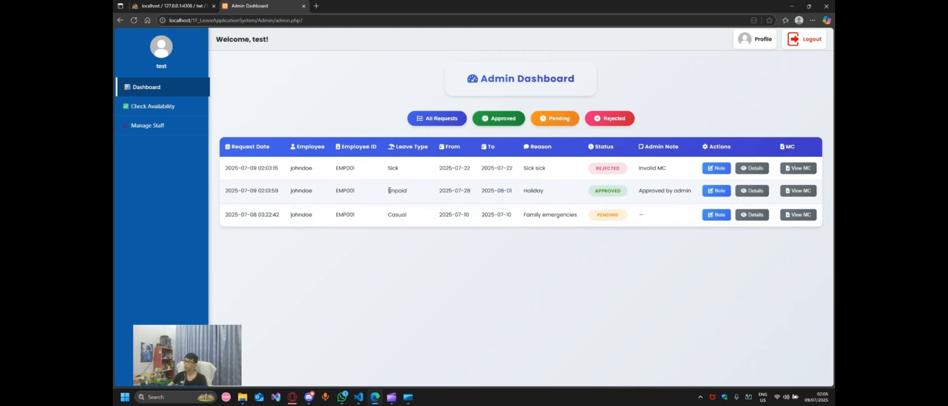
Step: Open phpMyAdmin's users table, then reject the Unpaid Holiday request
{"action": "left_click", "coordinate": [415, 194]}
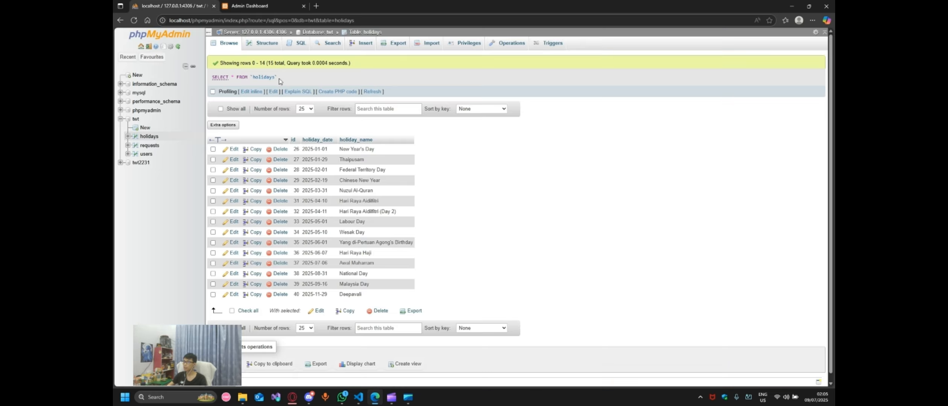
{"action": "left_click", "coordinate": [151, 6]}
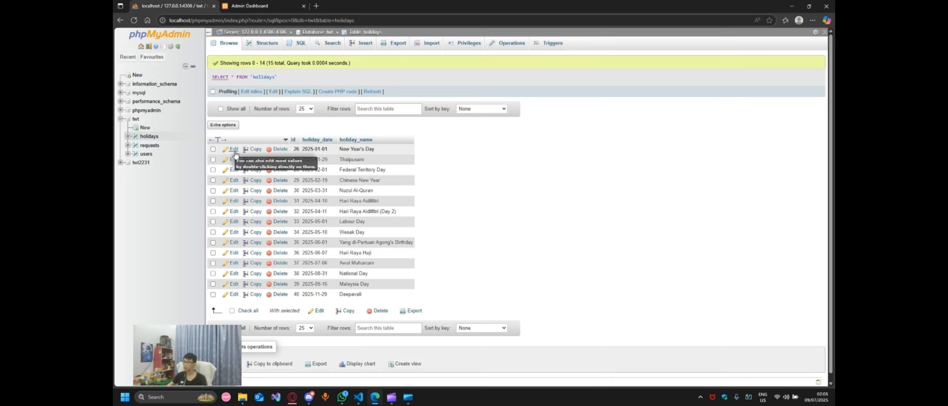
{"action": "left_click", "coordinate": [146, 154]}
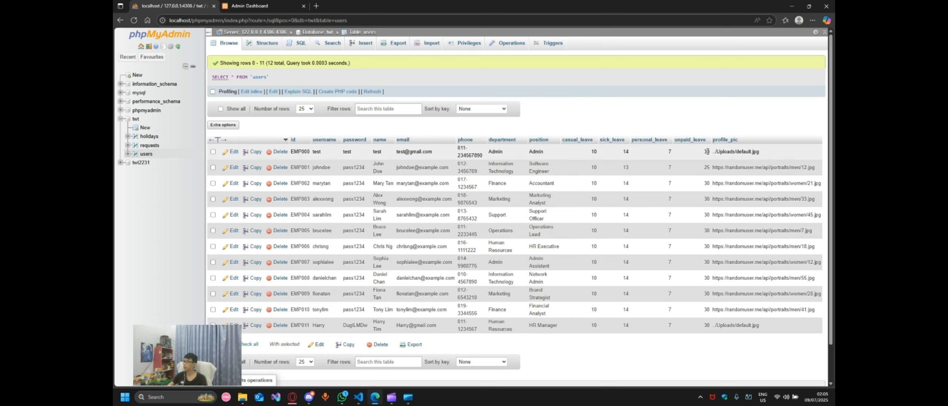
{"action": "left_click", "coordinate": [250, 5]}
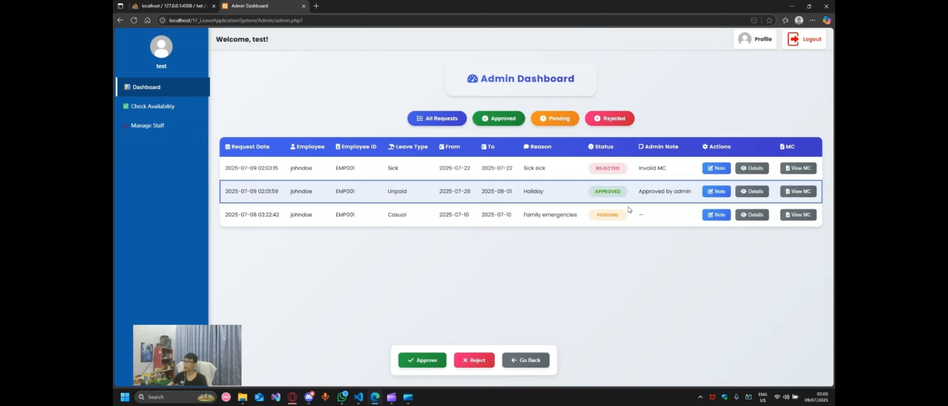
{"action": "left_click", "coordinate": [477, 360]}
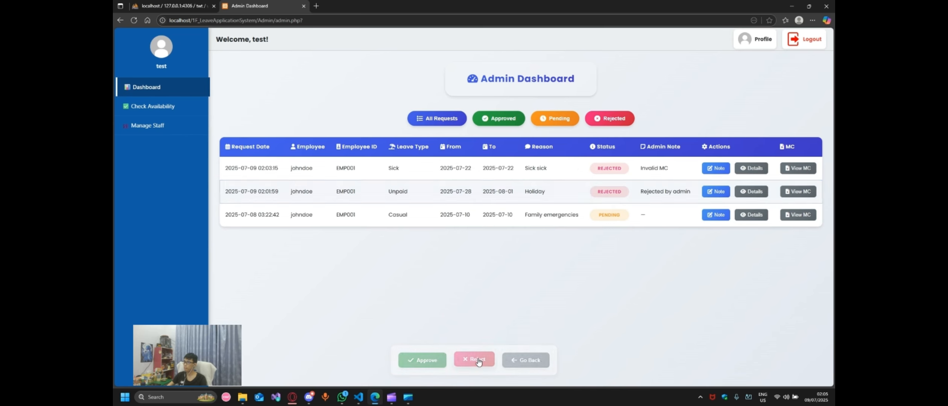
Step: Refresh the users table to confirm unpaid_leave is back to 30, then approve the request again
{"action": "left_click", "coordinate": [157, 7]}
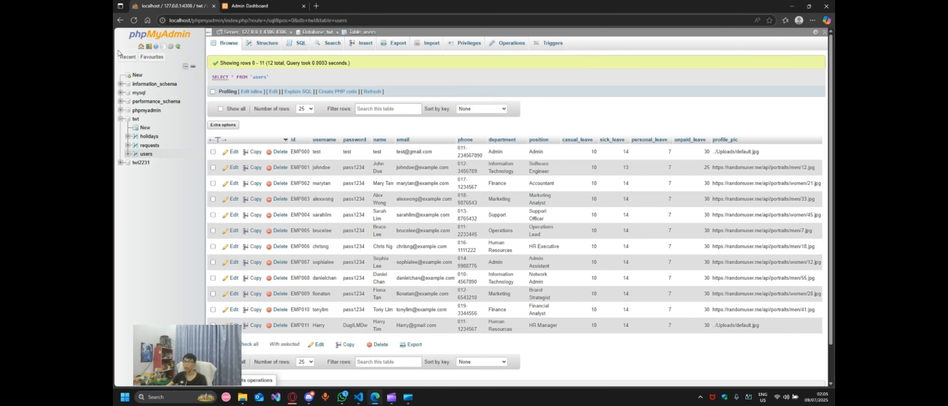
{"action": "left_click", "coordinate": [134, 21]}
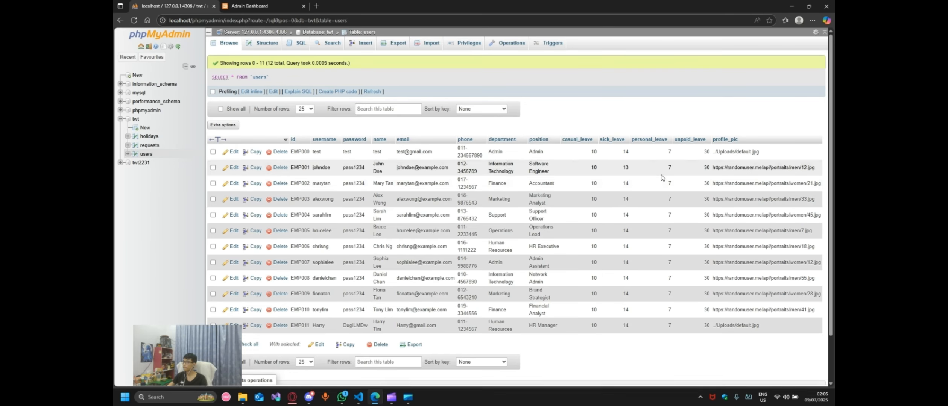
{"action": "left_click", "coordinate": [248, 6]}
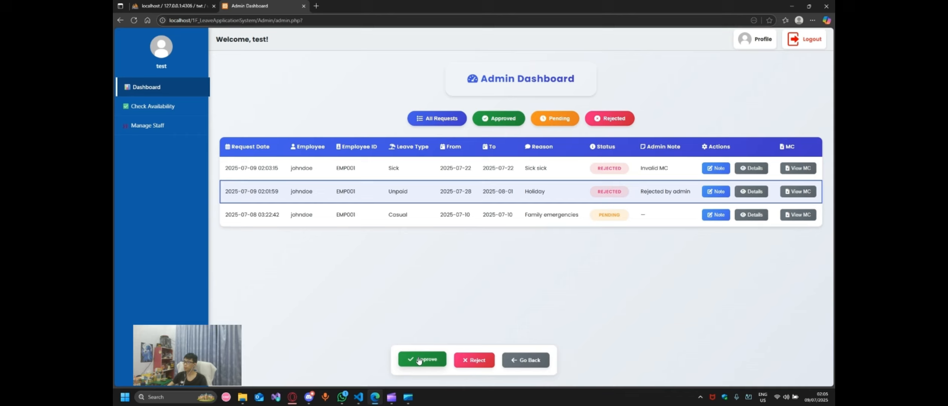
{"action": "left_click", "coordinate": [422, 359]}
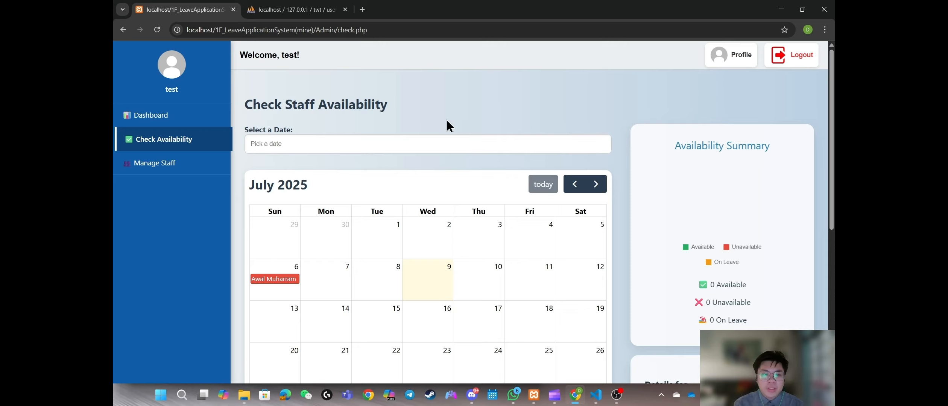
Step: Check staff availability for 2025-07-11
{"action": "scroll", "coordinate": [582, 210], "scroll_direction": "down", "scroll_amount": 2}
{"action": "scroll", "coordinate": [577, 107], "scroll_direction": "up", "scroll_amount": 2}
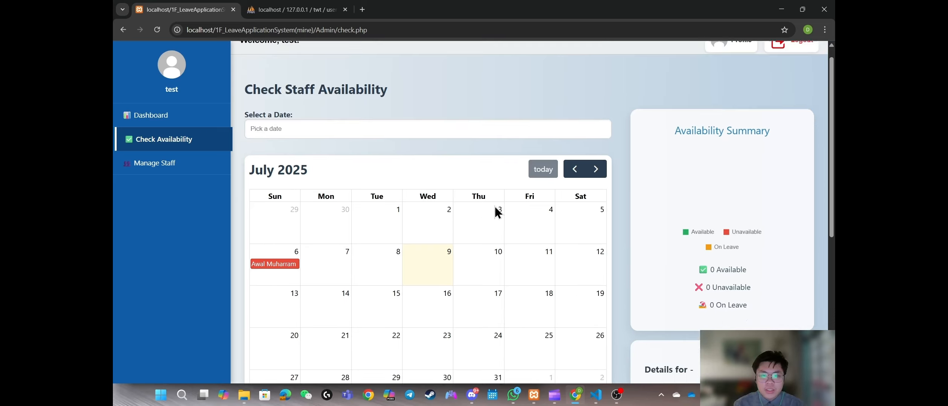
{"action": "left_click", "coordinate": [402, 147]}
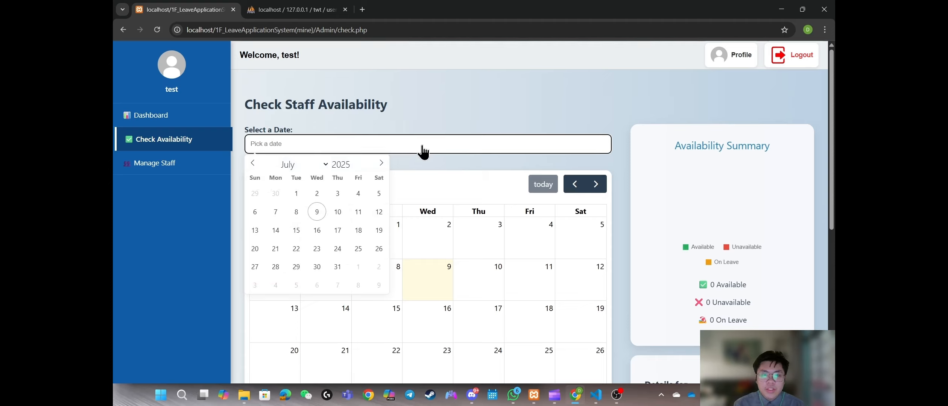
{"action": "left_click", "coordinate": [357, 214]}
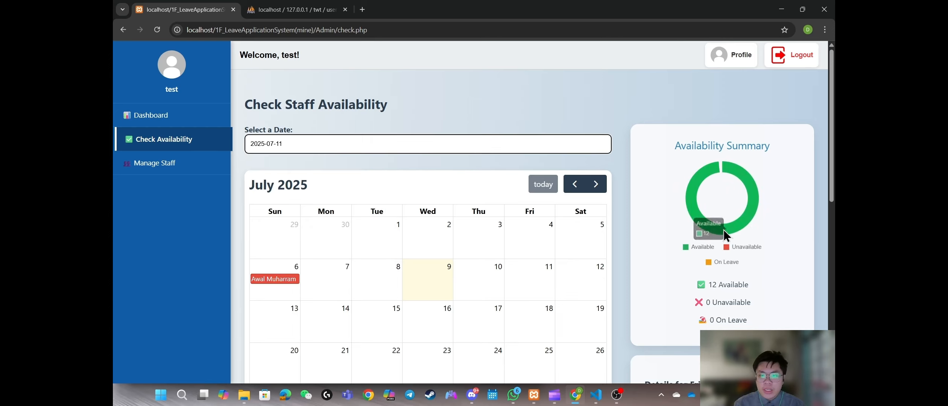
{"action": "scroll", "coordinate": [737, 211], "scroll_direction": "down", "scroll_amount": 5}
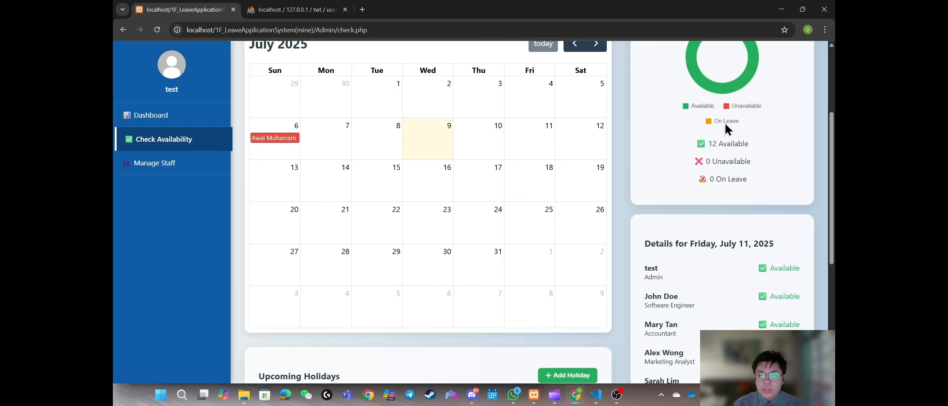
{"action": "scroll", "coordinate": [762, 136], "scroll_direction": "down", "scroll_amount": 4}
{"action": "scroll", "coordinate": [714, 155], "scroll_direction": "up", "scroll_amount": 3}
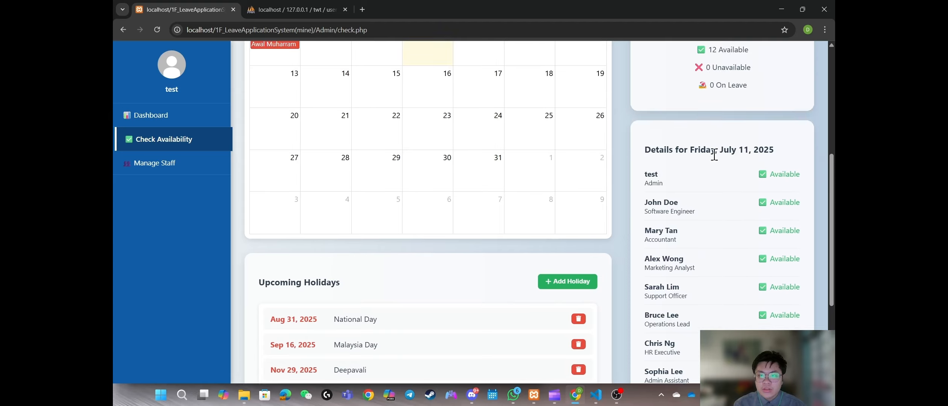
{"action": "scroll", "coordinate": [768, 165], "scroll_direction": "up", "scroll_amount": 5}
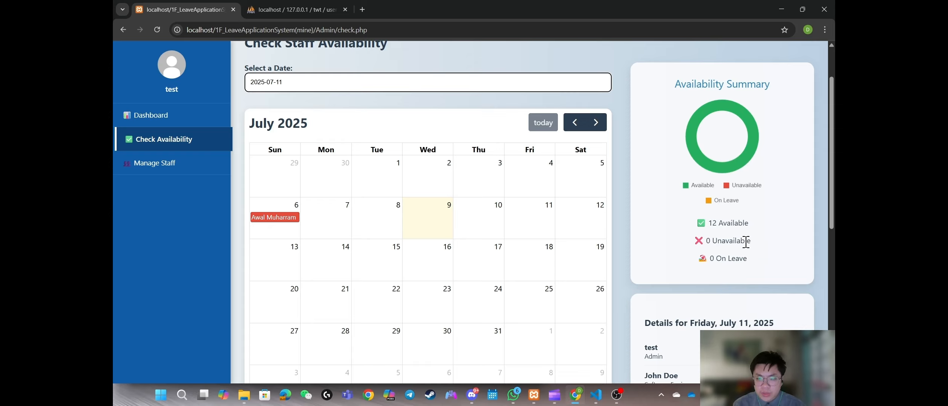
{"action": "scroll", "coordinate": [656, 248], "scroll_direction": "up", "scroll_amount": 1}
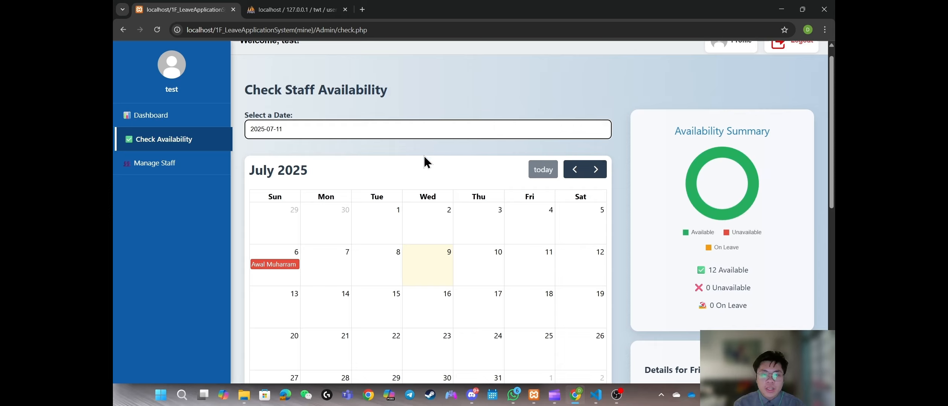
Step: Check staff availability for 2025-07-08 and review its staff details
{"action": "left_click", "coordinate": [376, 265]}
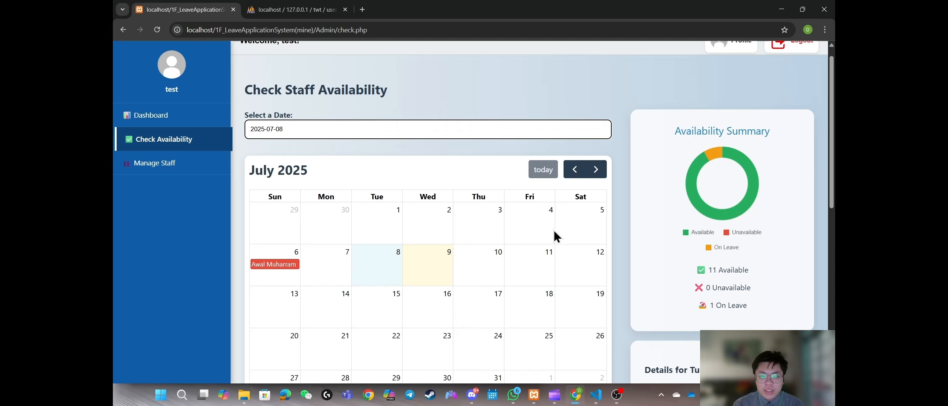
{"action": "scroll", "coordinate": [555, 234], "scroll_direction": "down", "scroll_amount": 1}
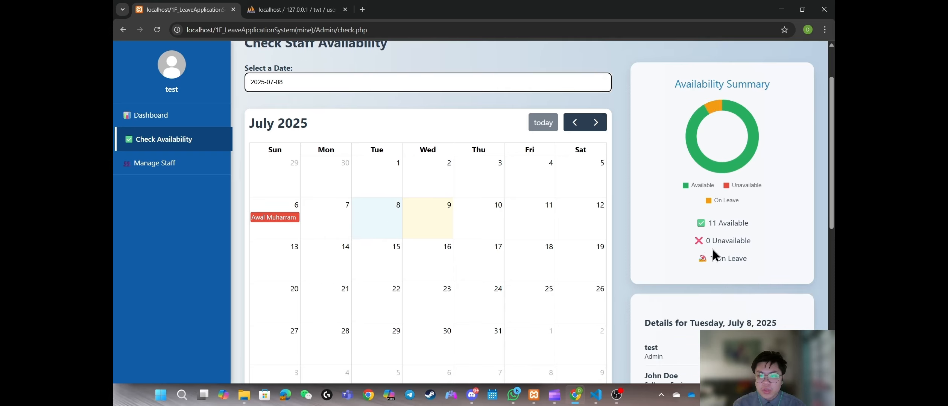
{"action": "scroll", "coordinate": [786, 259], "scroll_direction": "down", "scroll_amount": 2}
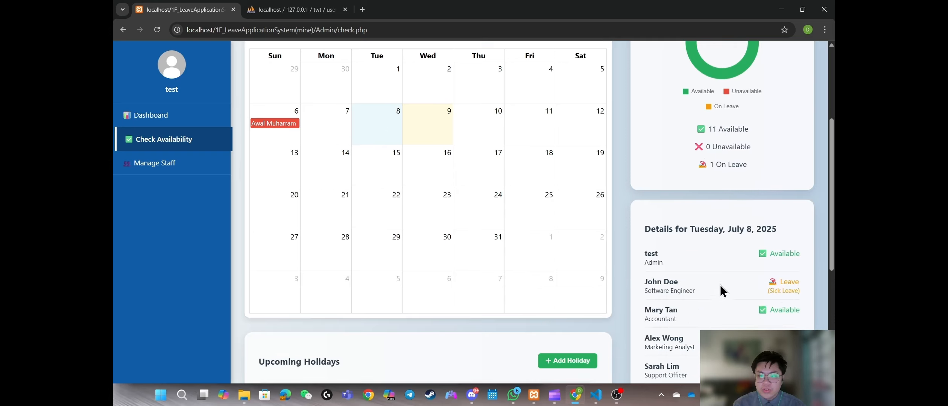
{"action": "scroll", "coordinate": [561, 179], "scroll_direction": "up", "scroll_amount": 2}
{"action": "scroll", "coordinate": [445, 170], "scroll_direction": "down", "scroll_amount": 1}
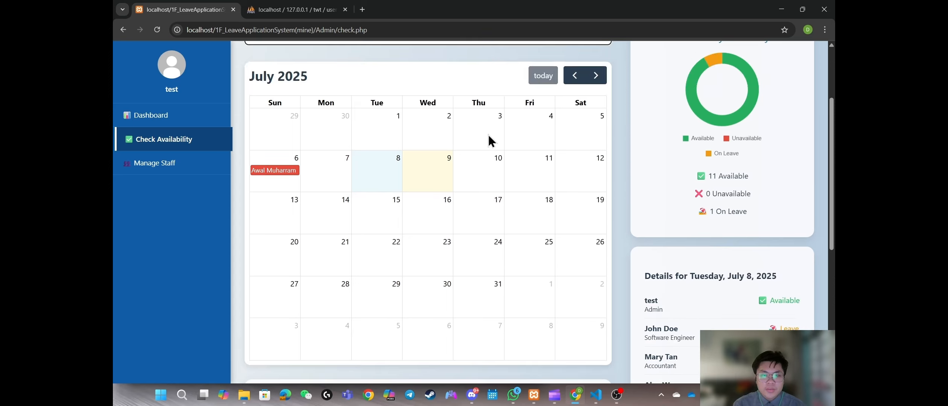
Step: Browse the calendar to September 2025 and back to July, reviewing Upcoming Holidays
{"action": "left_click", "coordinate": [596, 77]}
{"action": "left_click", "coordinate": [596, 76]}
{"action": "left_click", "coordinate": [575, 77]}
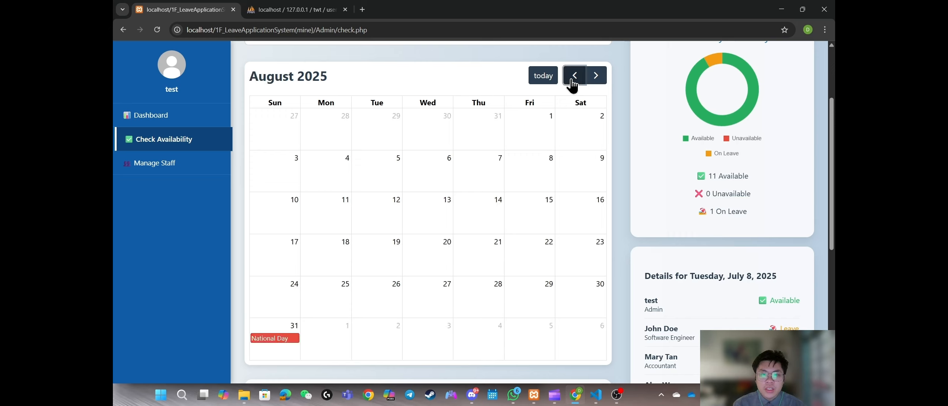
{"action": "left_click", "coordinate": [574, 77]}
{"action": "scroll", "coordinate": [442, 193], "scroll_direction": "down", "scroll_amount": 5}
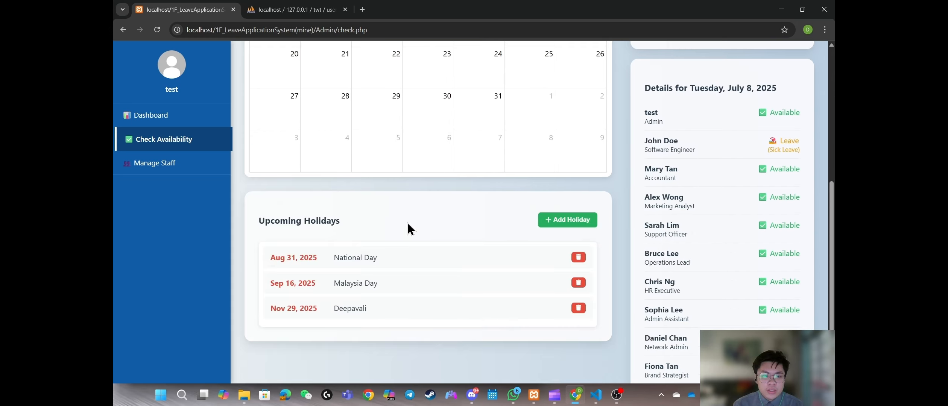
{"action": "scroll", "coordinate": [420, 218], "scroll_direction": "down", "scroll_amount": 3}
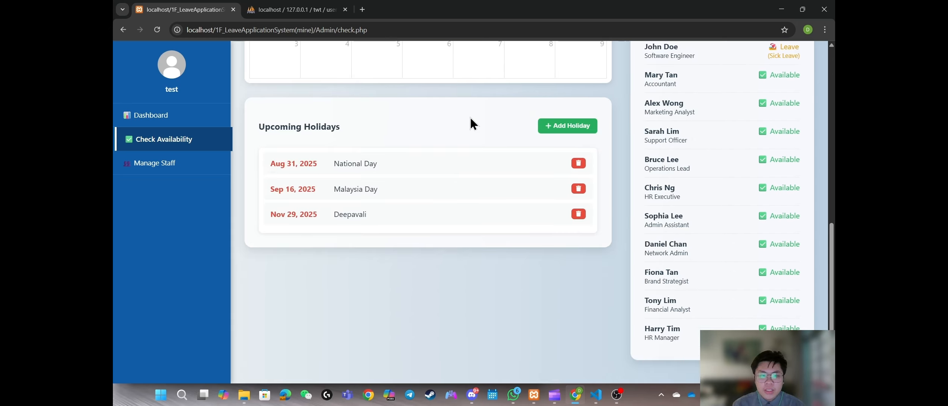
{"action": "scroll", "coordinate": [404, 208], "scroll_direction": "up", "scroll_amount": 6}
{"action": "scroll", "coordinate": [467, 211], "scroll_direction": "down", "scroll_amount": 5}
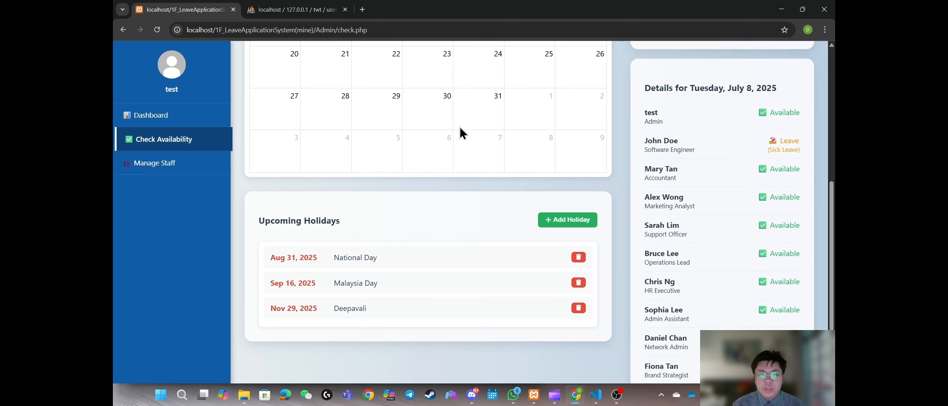
Step: Add a holiday named 'test' on 2025-07-10
{"action": "left_click", "coordinate": [560, 175]}
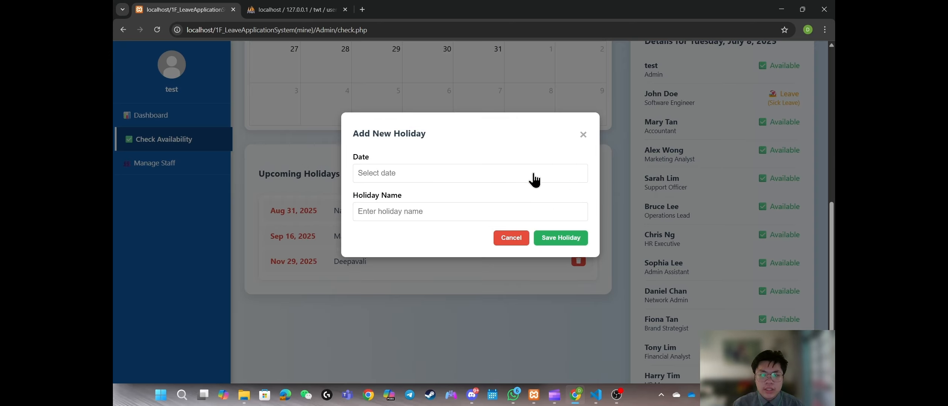
{"action": "left_click", "coordinate": [485, 179]}
{"action": "left_click", "coordinate": [446, 240]}
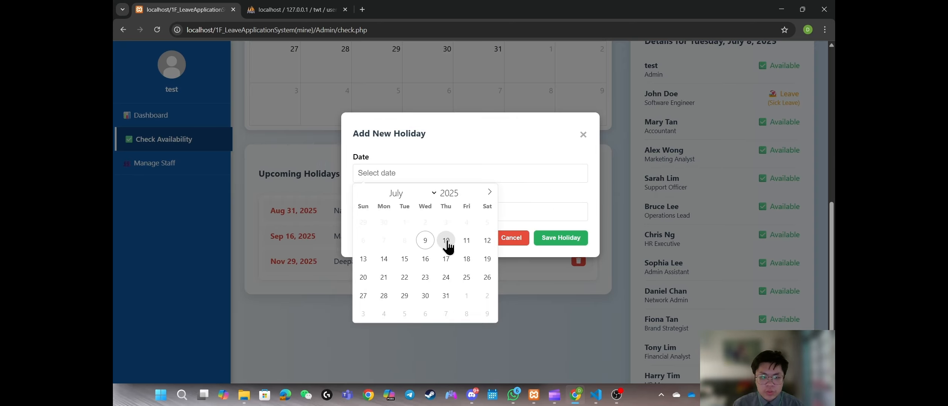
{"action": "left_click", "coordinate": [446, 212]}
{"action": "type", "text": "test"}
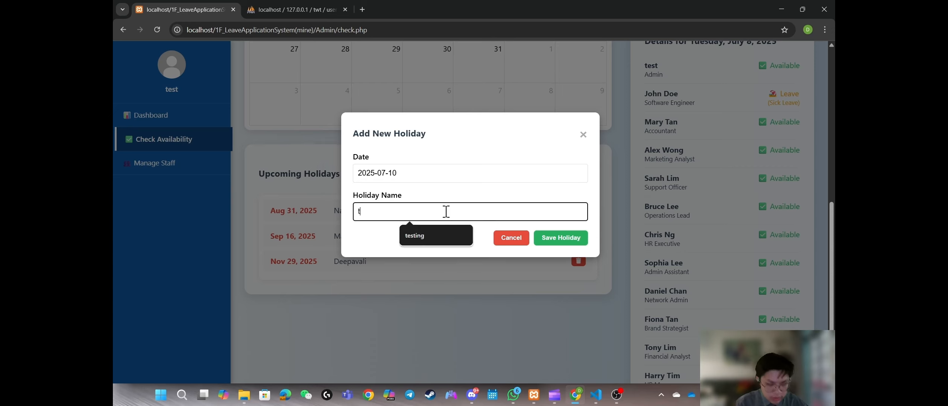
{"action": "left_click", "coordinate": [551, 241]}
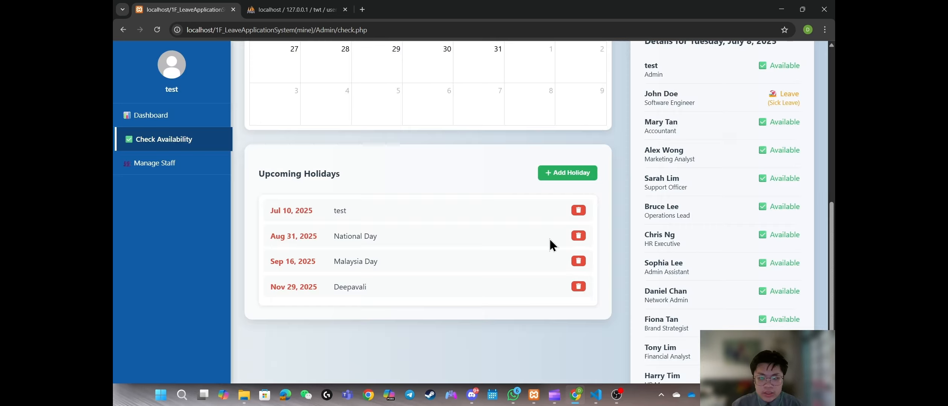
{"action": "scroll", "coordinate": [406, 167], "scroll_direction": "up", "scroll_amount": 9}
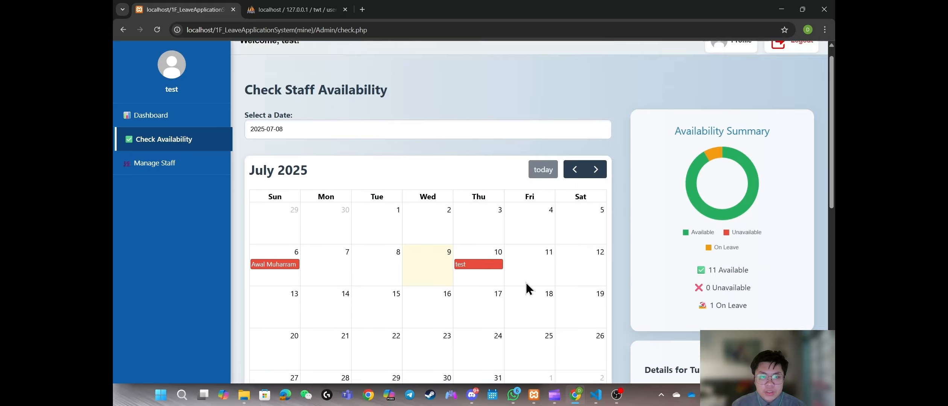
{"action": "scroll", "coordinate": [527, 288], "scroll_direction": "down", "scroll_amount": 6}
{"action": "scroll", "coordinate": [548, 139], "scroll_direction": "down", "scroll_amount": 3}
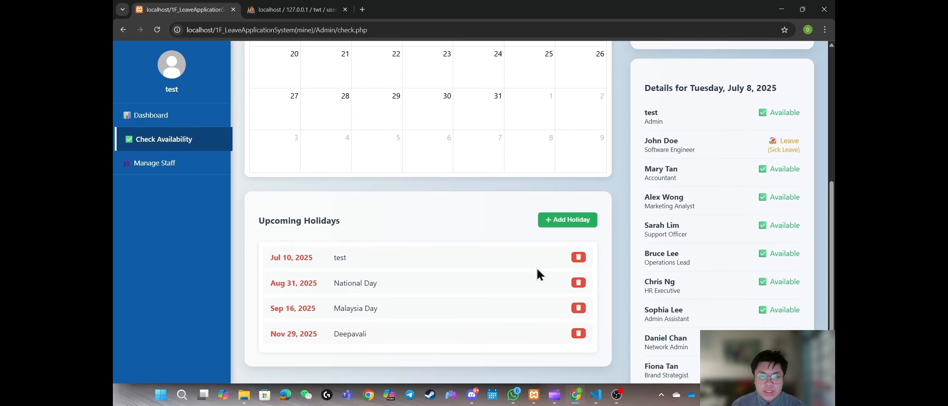
Step: Delete the Jul 10 'test' holiday and confirm the removal
{"action": "left_click", "coordinate": [579, 258]}
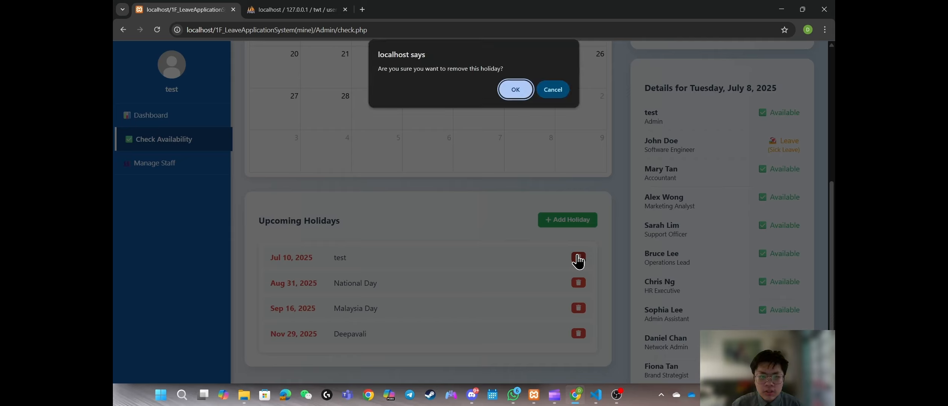
{"action": "left_click", "coordinate": [523, 94]}
{"action": "left_click", "coordinate": [552, 89]}
{"action": "scroll", "coordinate": [503, 270], "scroll_direction": "up", "scroll_amount": 5}
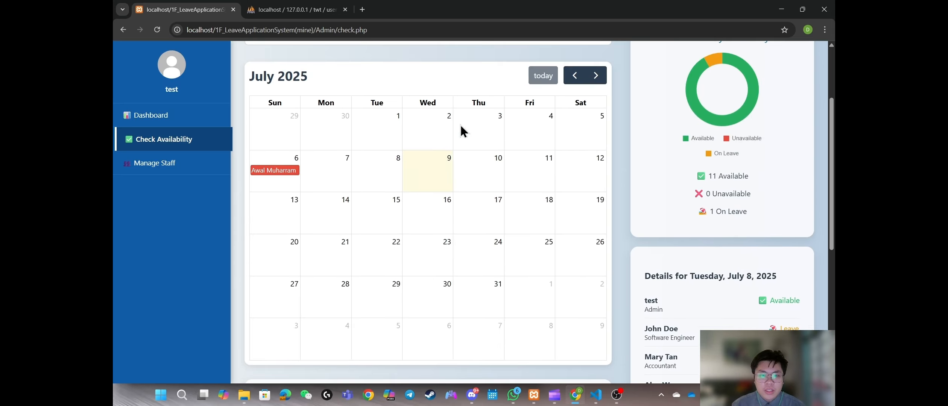
{"action": "scroll", "coordinate": [500, 194], "scroll_direction": "up", "scroll_amount": 3}
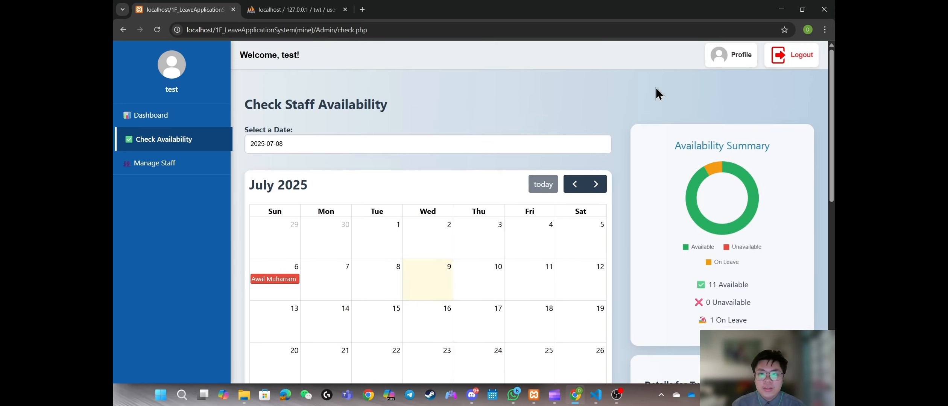
Step: In Edit Profile, change the admin's e-mail address and phone number
{"action": "left_click", "coordinate": [739, 59]}
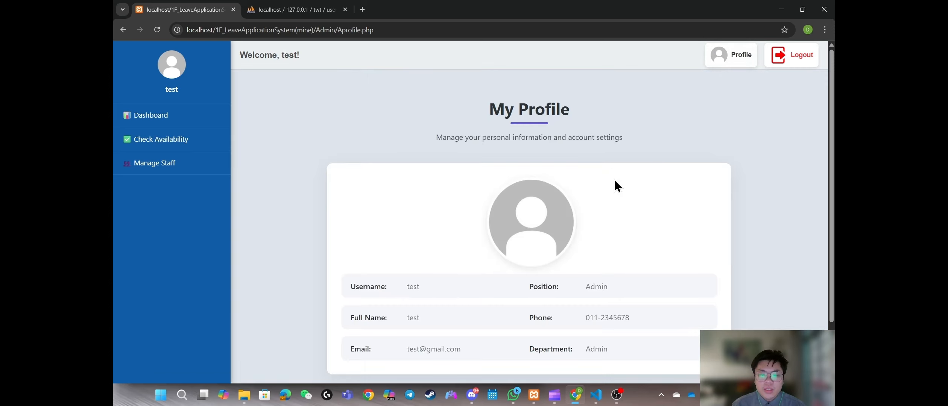
{"action": "scroll", "coordinate": [608, 210], "scroll_direction": "down", "scroll_amount": 1}
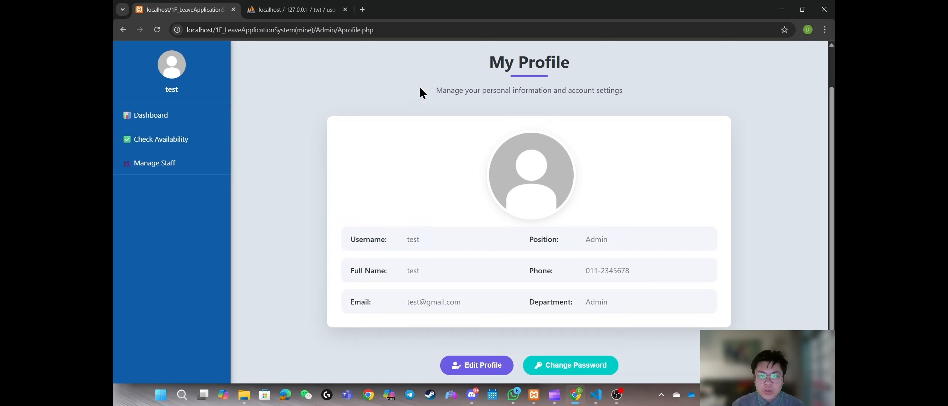
{"action": "scroll", "coordinate": [565, 241], "scroll_direction": "down", "scroll_amount": 1}
{"action": "left_click", "coordinate": [482, 345]}
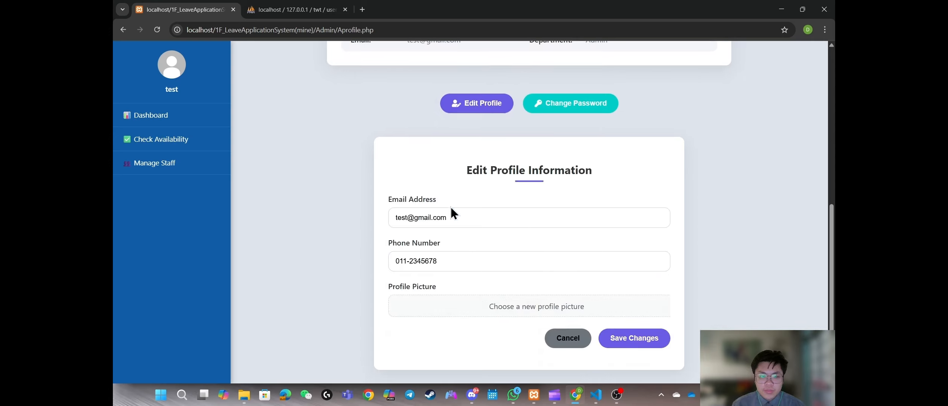
{"action": "left_click", "coordinate": [407, 218]}
{"action": "type", "text": "g"}
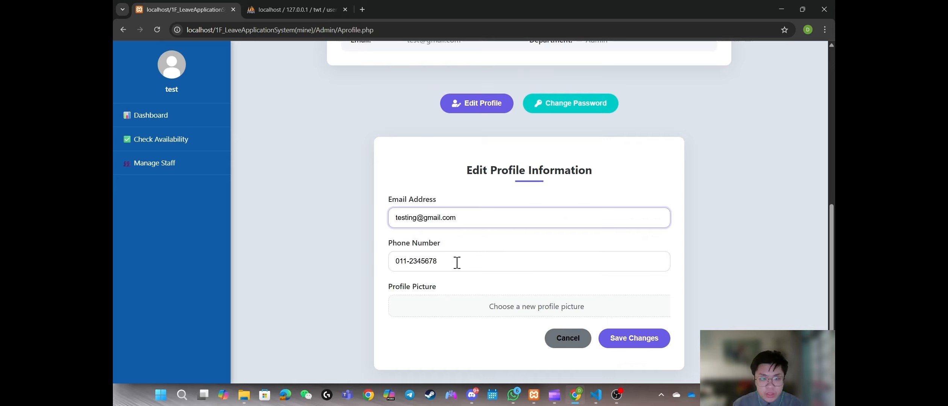
{"action": "key", "text": "Tab"}
{"action": "type", "text": "012-3"}
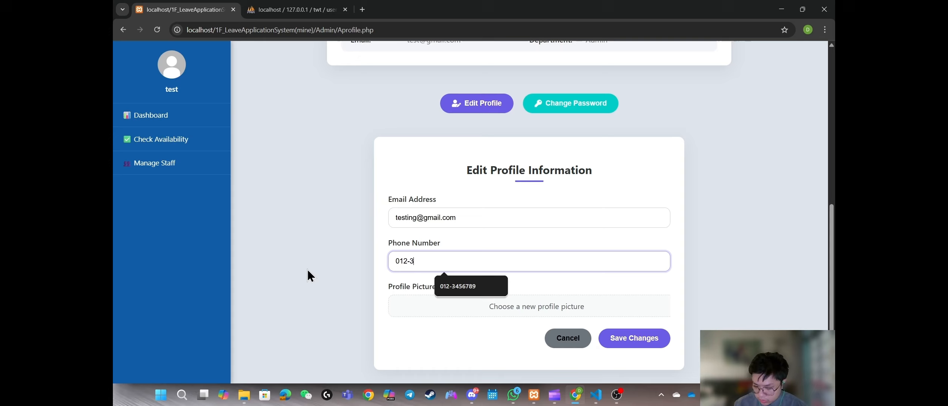
{"action": "type", "text": "456789"}
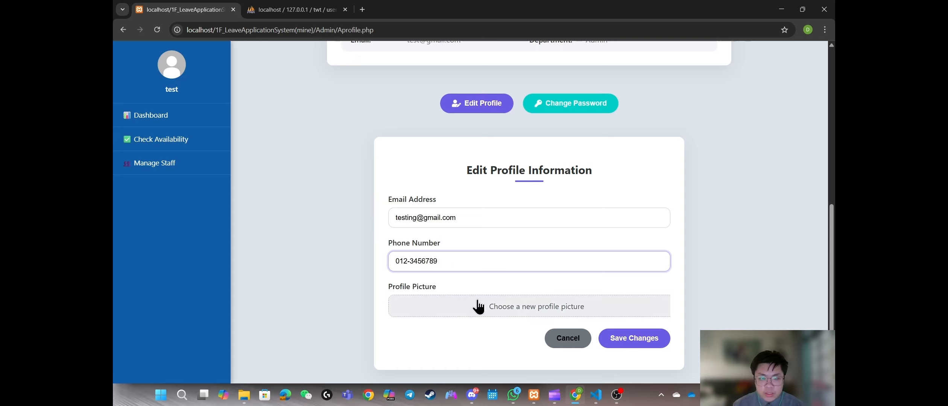
Step: Set profilepic.jpeg from Pictures as the profile picture and save the profile changes
{"action": "left_click", "coordinate": [479, 307]}
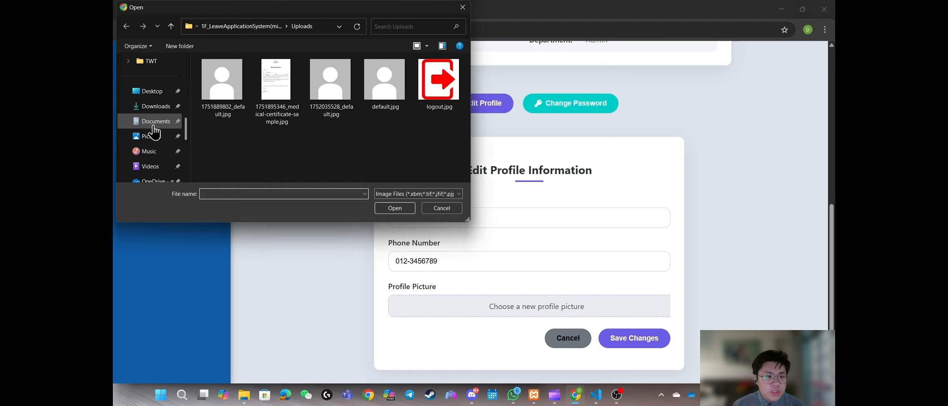
{"action": "left_click", "coordinate": [154, 126]}
{"action": "left_click", "coordinate": [151, 155]}
{"action": "left_click", "coordinate": [155, 125]}
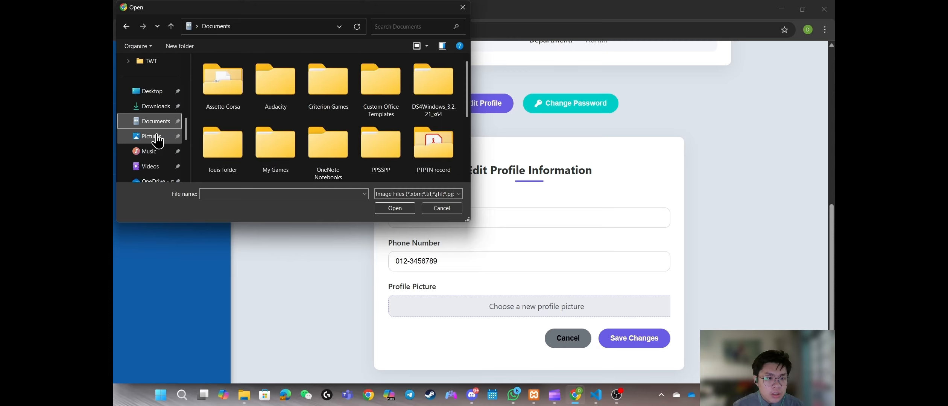
{"action": "left_click", "coordinate": [150, 136]}
{"action": "scroll", "coordinate": [306, 134], "scroll_direction": "down", "scroll_amount": 1}
{"action": "double_click", "coordinate": [222, 149]}
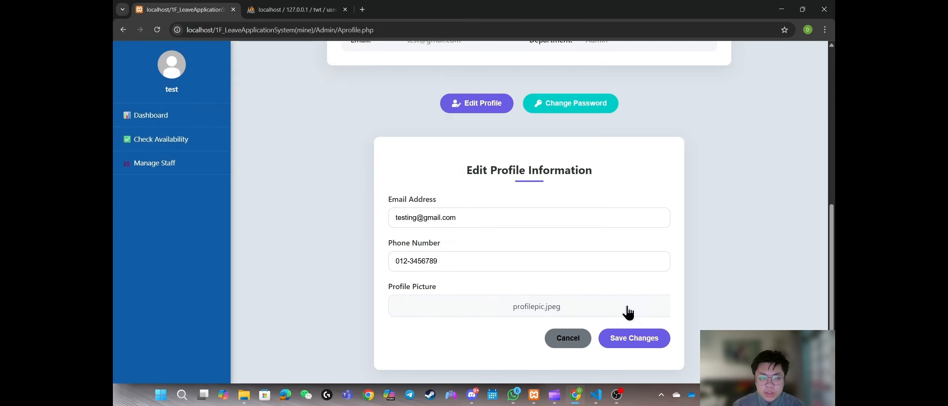
{"action": "left_click", "coordinate": [634, 337]}
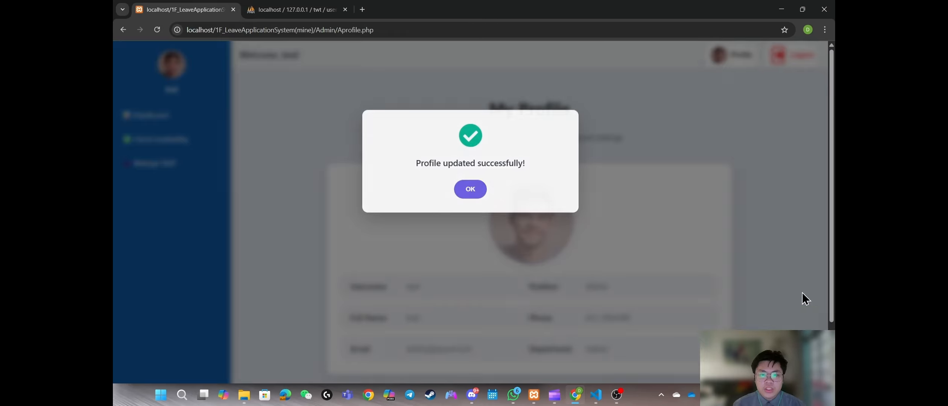
{"action": "left_click", "coordinate": [466, 193]}
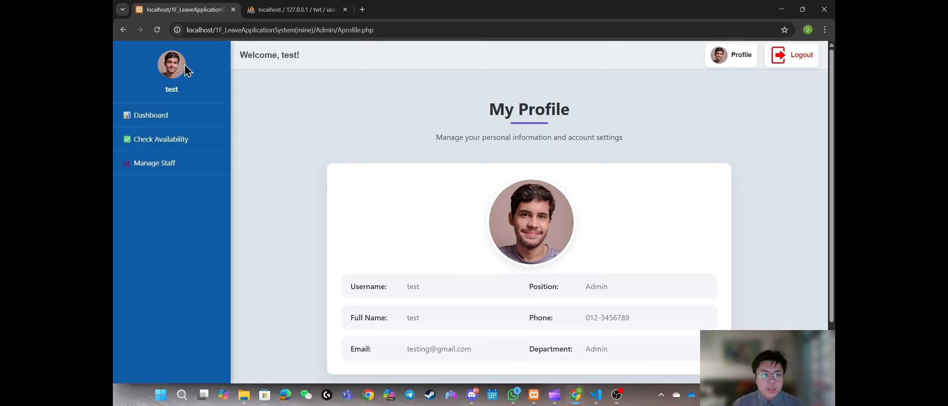
Step: Change the account password by entering the current and new passwords
{"action": "scroll", "coordinate": [570, 225], "scroll_direction": "down", "scroll_amount": 3}
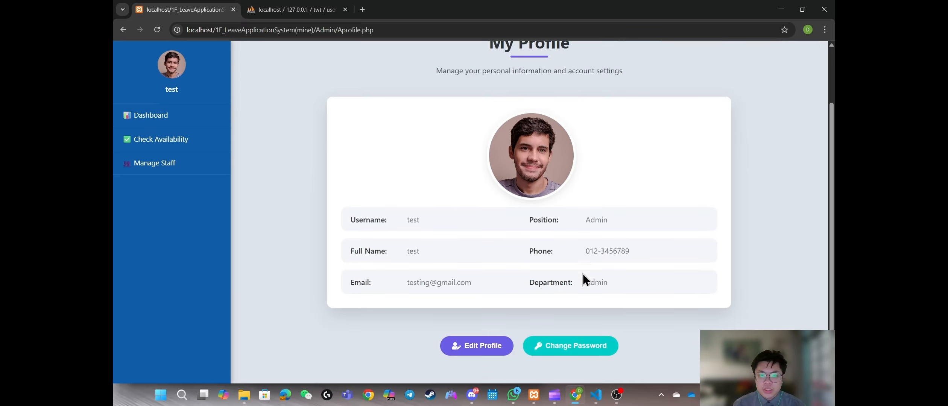
{"action": "left_click", "coordinate": [594, 349]}
{"action": "left_click", "coordinate": [489, 219]}
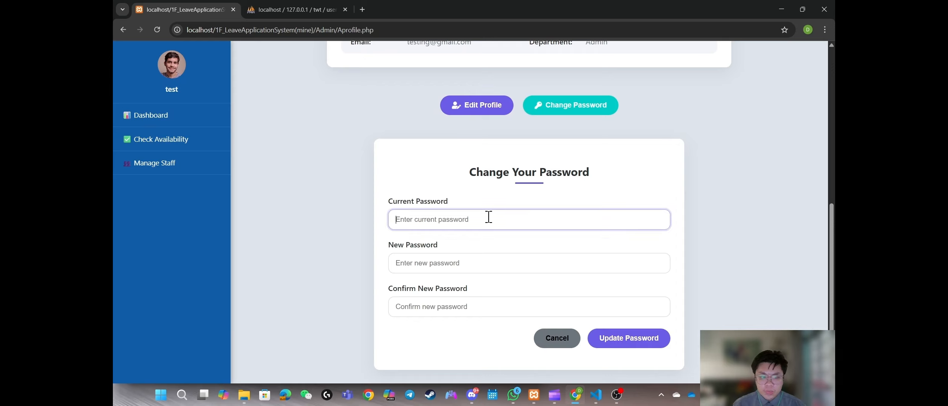
{"action": "type", "text": "test"}
{"action": "key", "text": "Tab"}
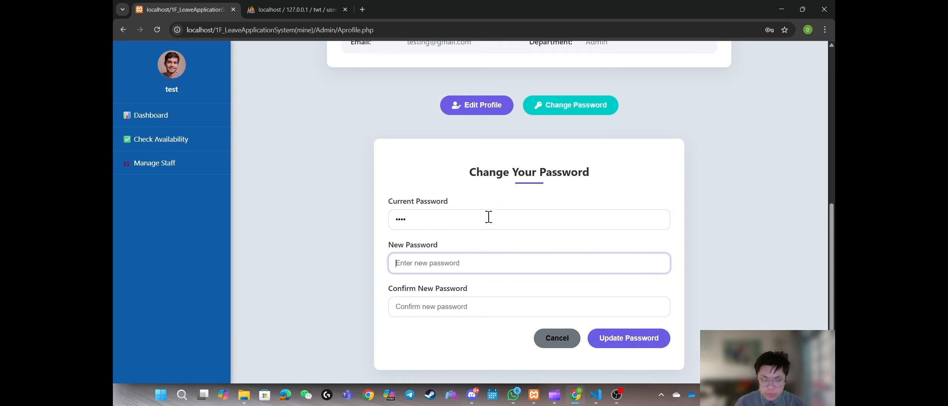
{"action": "type", "text": "tes"}
{"action": "key", "text": "Tab"}
{"action": "type", "text": "t"}
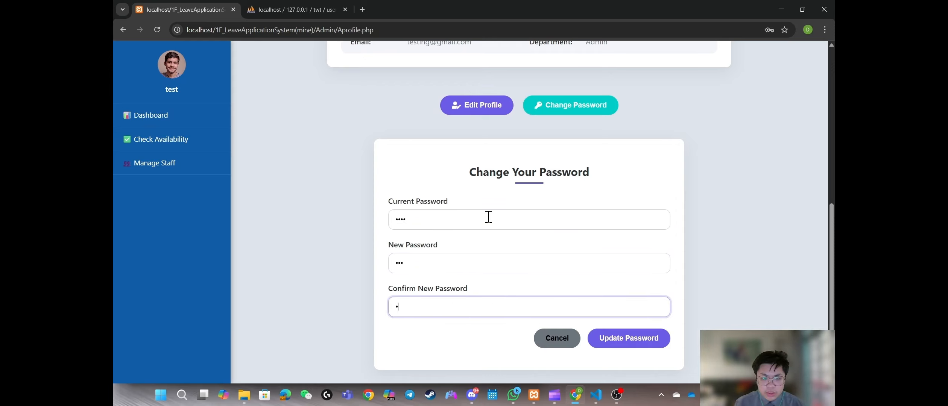
{"action": "left_click", "coordinate": [627, 338]}
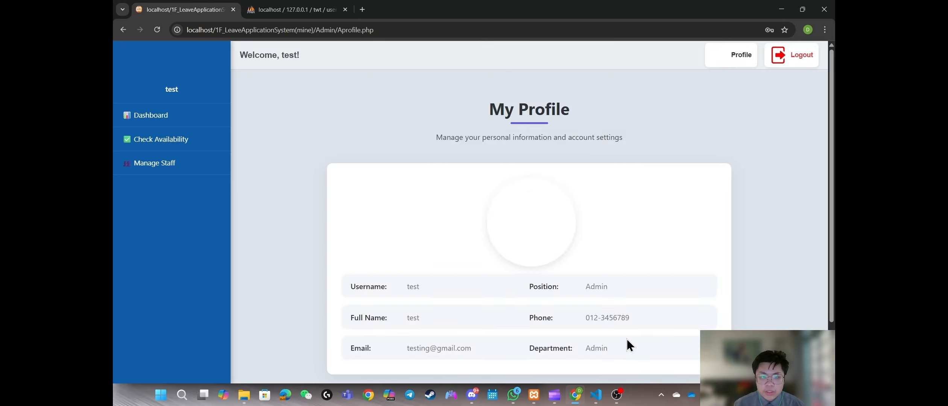
{"action": "left_click", "coordinate": [482, 196]}
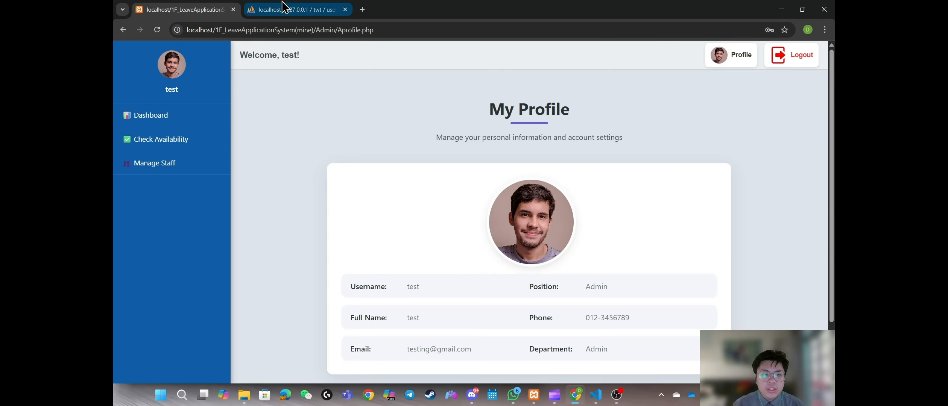
Step: Check the EMP000 row in phpMyAdmin's users table, then return to the leave app
{"action": "left_click", "coordinate": [286, 10]}
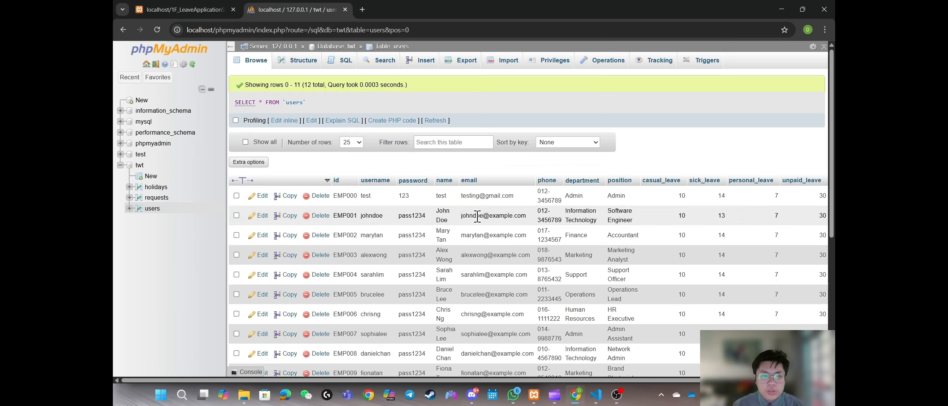
{"action": "left_click", "coordinate": [180, 10]}
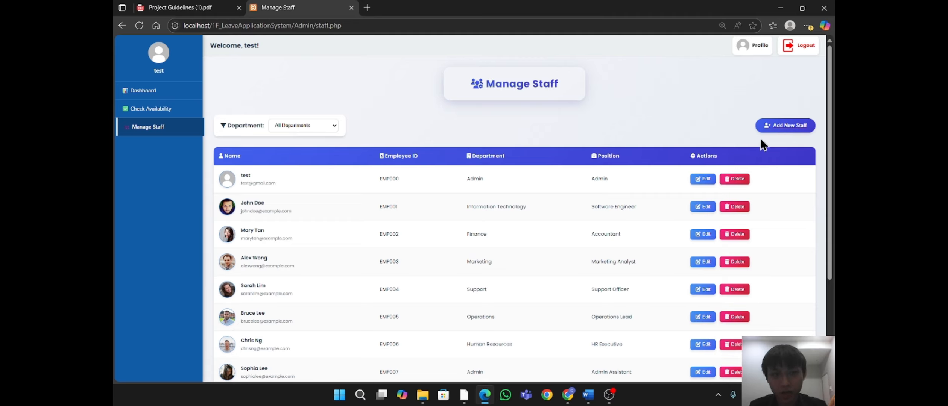
Step: Filter the staff list by Human Resources, Information Technology and Marketing, then reset to All Departments
{"action": "left_click_drag", "start_coordinate": [212, 155], "coordinate": [768, 347]}
{"action": "scroll", "coordinate": [731, 275], "scroll_direction": "down", "scroll_amount": 3}
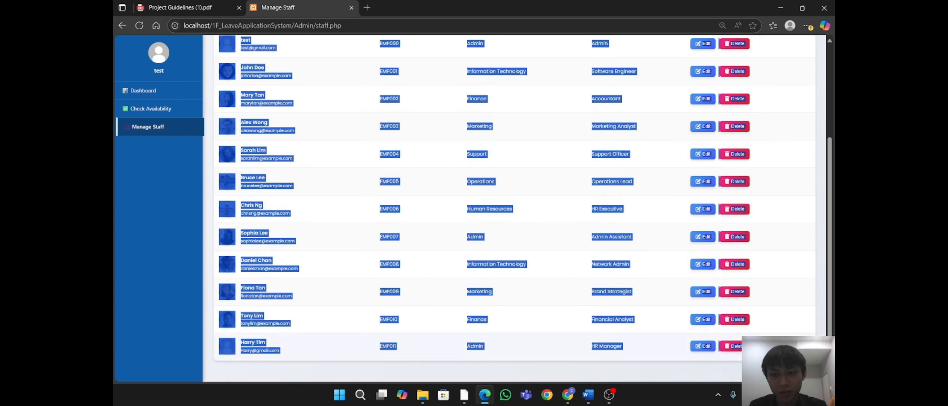
{"action": "left_click", "coordinate": [768, 347]}
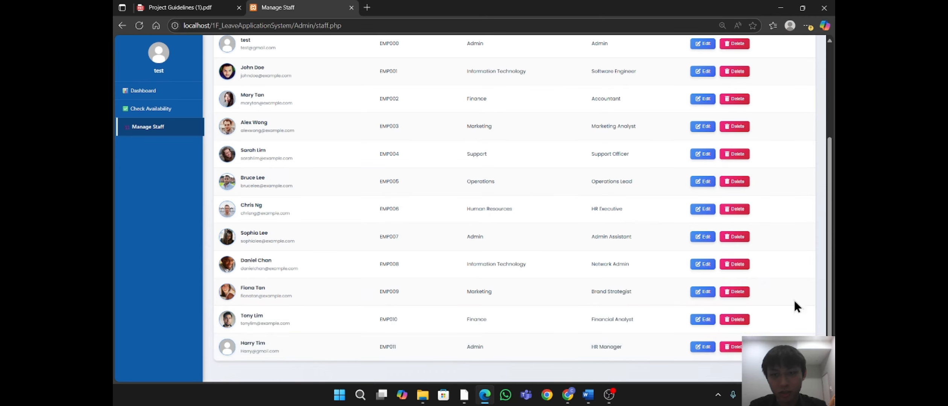
{"action": "scroll", "coordinate": [794, 300], "scroll_direction": "up", "scroll_amount": 3}
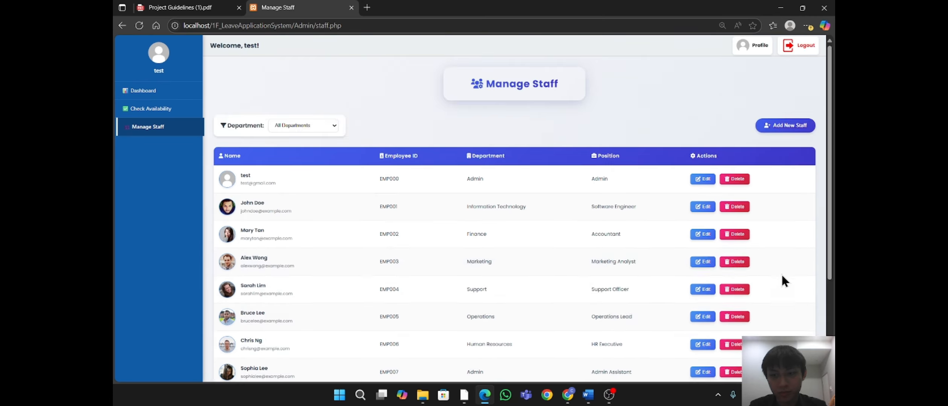
{"action": "left_click", "coordinate": [312, 129]}
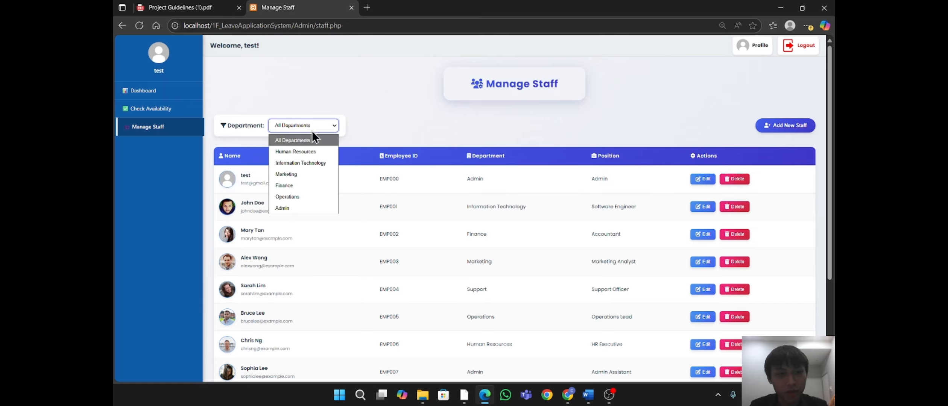
{"action": "left_click", "coordinate": [301, 153]}
{"action": "left_click", "coordinate": [306, 128]}
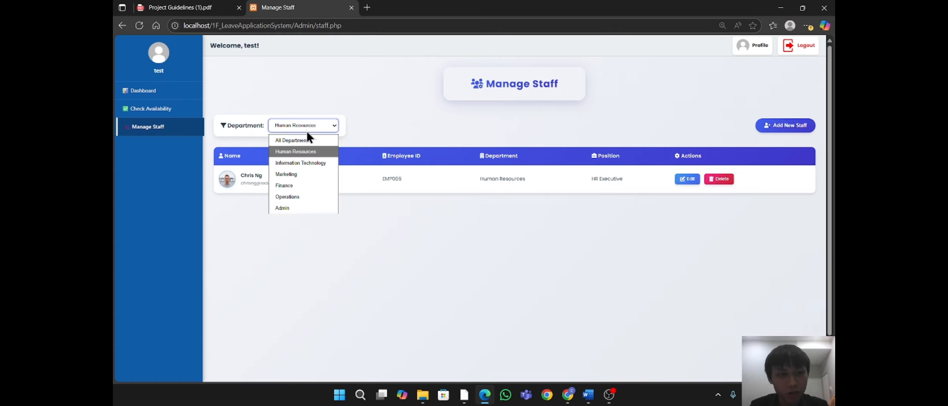
{"action": "left_click", "coordinate": [312, 164]}
{"action": "left_click", "coordinate": [308, 125]}
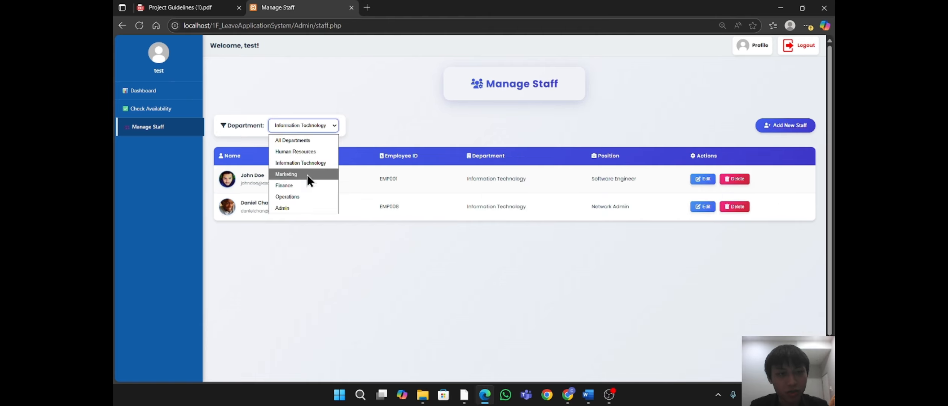
{"action": "left_click", "coordinate": [307, 174]}
{"action": "left_click", "coordinate": [311, 126]}
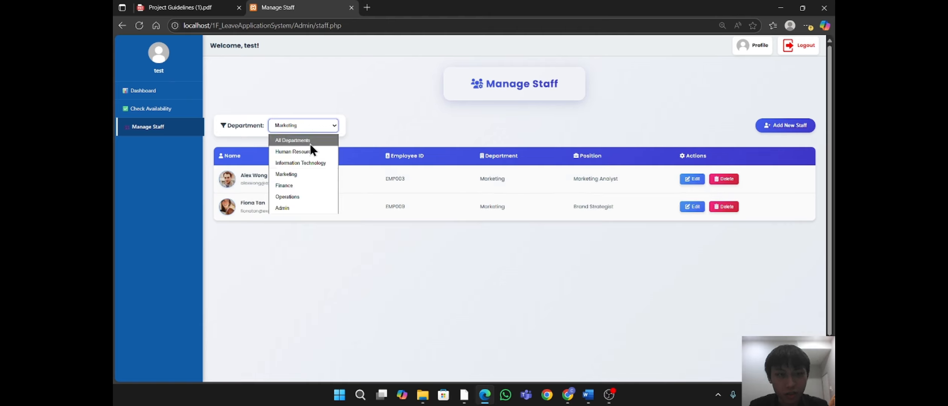
{"action": "left_click", "coordinate": [310, 143]}
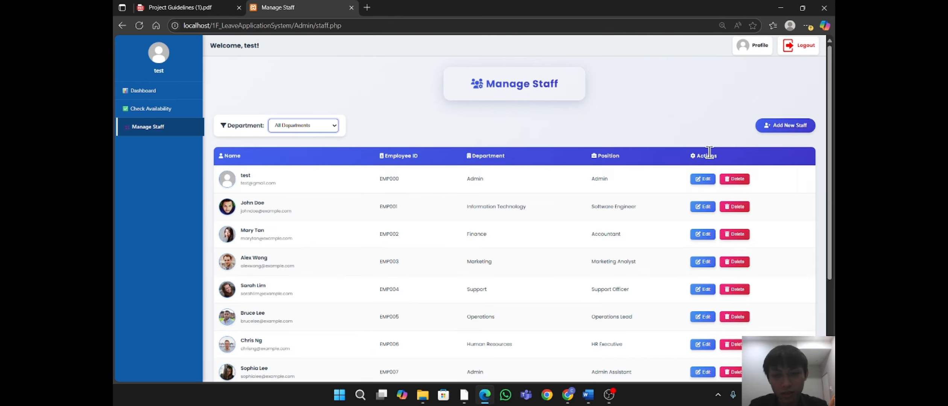
Step: In the last staff member's edit form, correct the surname initial and the e-mail address
{"action": "scroll", "coordinate": [225, 188], "scroll_direction": "down", "scroll_amount": 3}
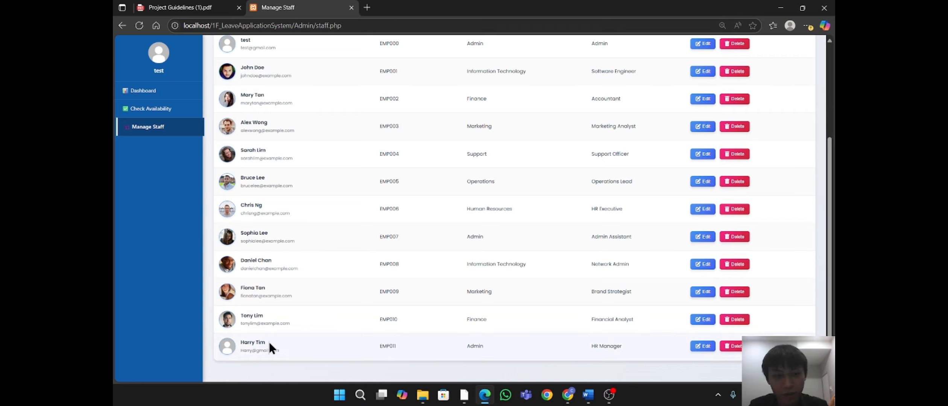
{"action": "left_click", "coordinate": [275, 351]}
{"action": "left_click", "coordinate": [702, 350]}
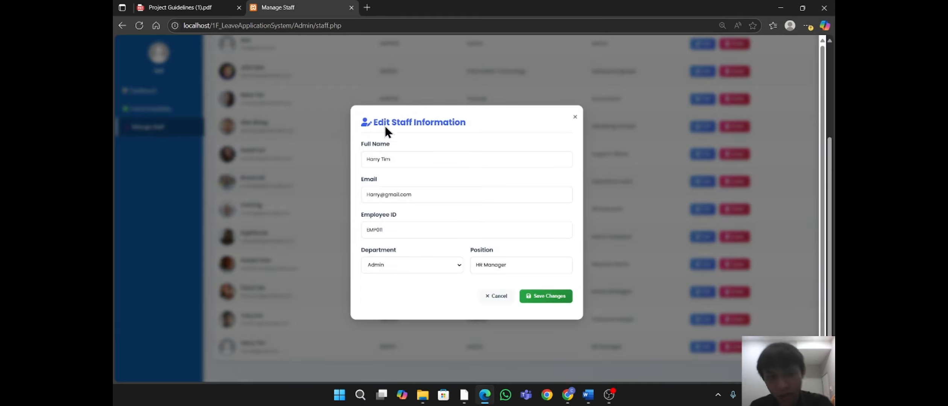
{"action": "left_click", "coordinate": [383, 158]}
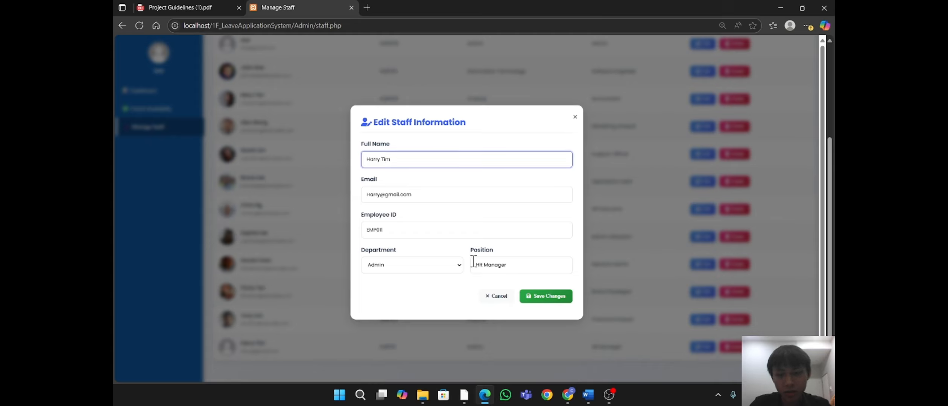
{"action": "key", "text": "BackSpace"}
{"action": "type", "text": "L"}
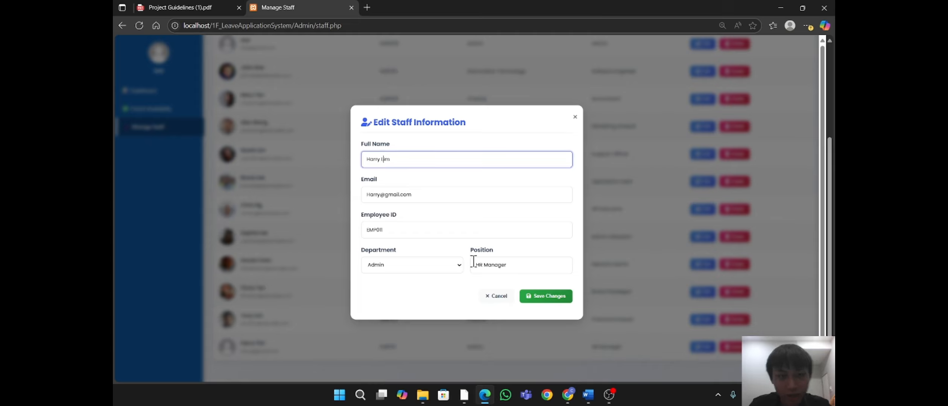
{"action": "left_click", "coordinate": [381, 195]}
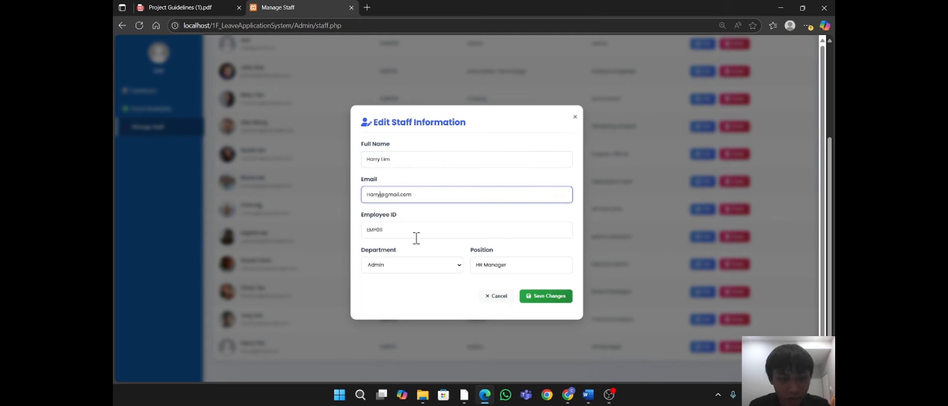
{"action": "type", "text": "Lim"}
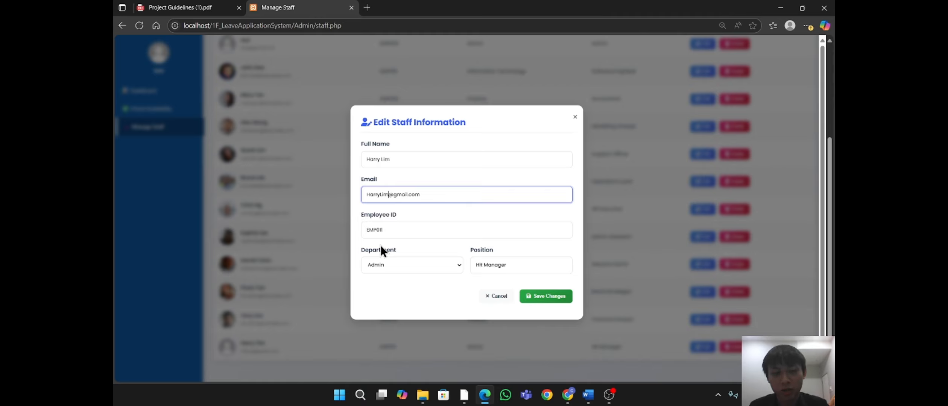
Step: Set that staff member's department to Human Resources, save, and check the updated HR Manager row
{"action": "left_click", "coordinate": [457, 267]}
{"action": "left_click", "coordinate": [413, 296]}
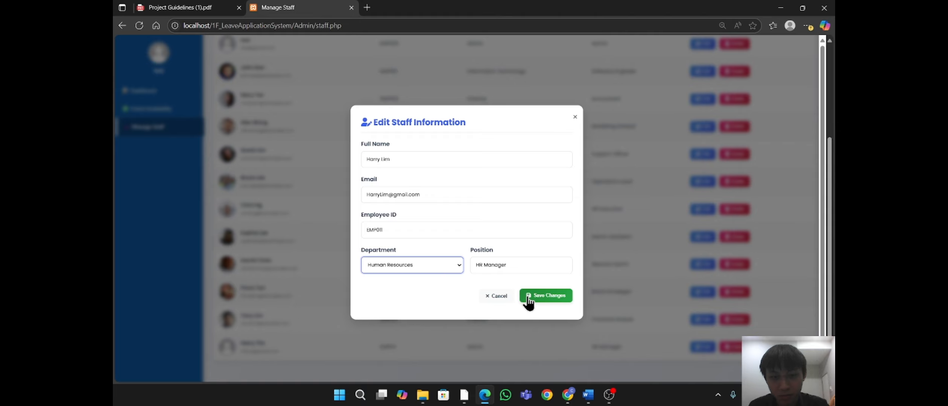
{"action": "left_click", "coordinate": [551, 298]}
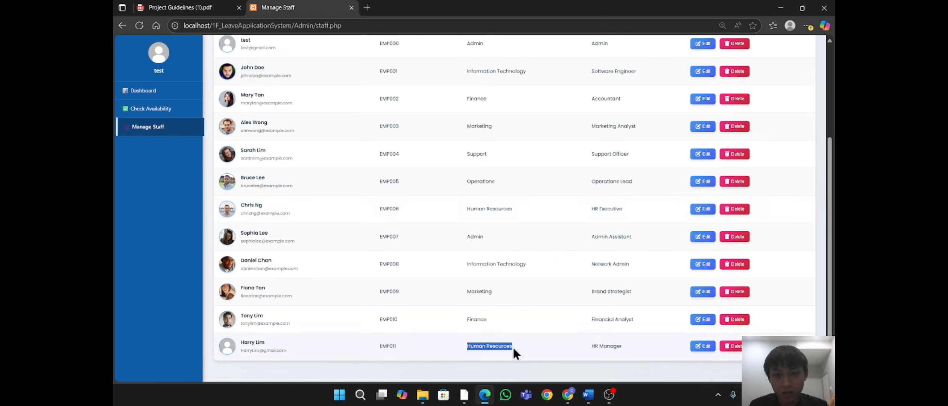
{"action": "left_click_drag", "start_coordinate": [577, 348], "coordinate": [627, 348]}
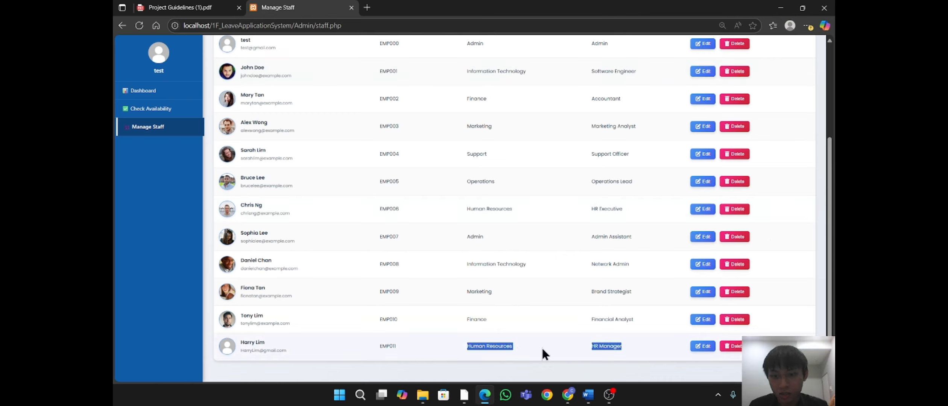
{"action": "left_click", "coordinate": [452, 349]}
Step: Reload the phpMyAdmin users table, check the last row's corrected e-mail, then return to Manage Staff
{"action": "left_click", "coordinate": [568, 394]}
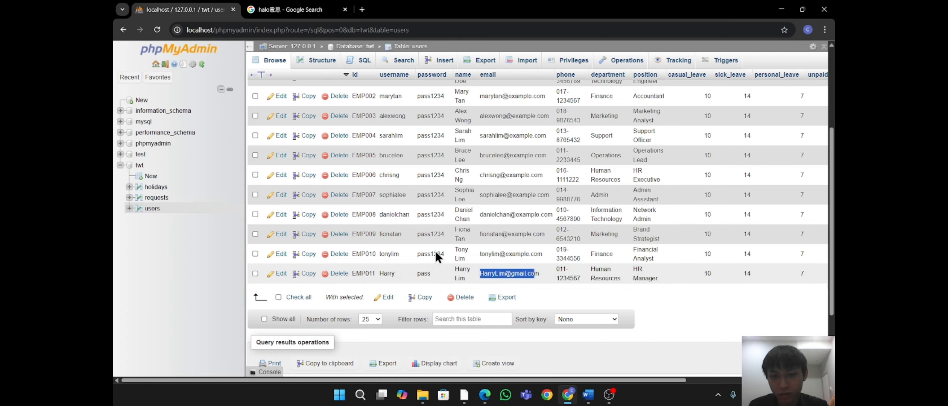
{"action": "left_click", "coordinate": [156, 30]}
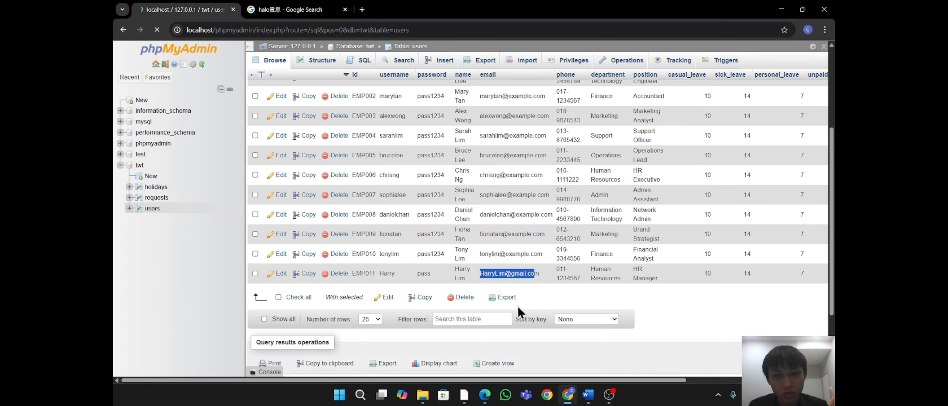
{"action": "scroll", "coordinate": [502, 300], "scroll_direction": "down", "scroll_amount": 2}
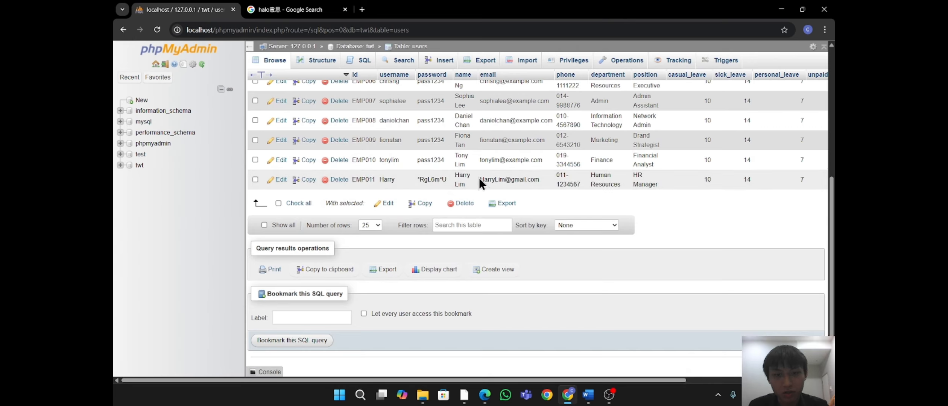
{"action": "left_click_drag", "start_coordinate": [480, 177], "coordinate": [449, 174]}
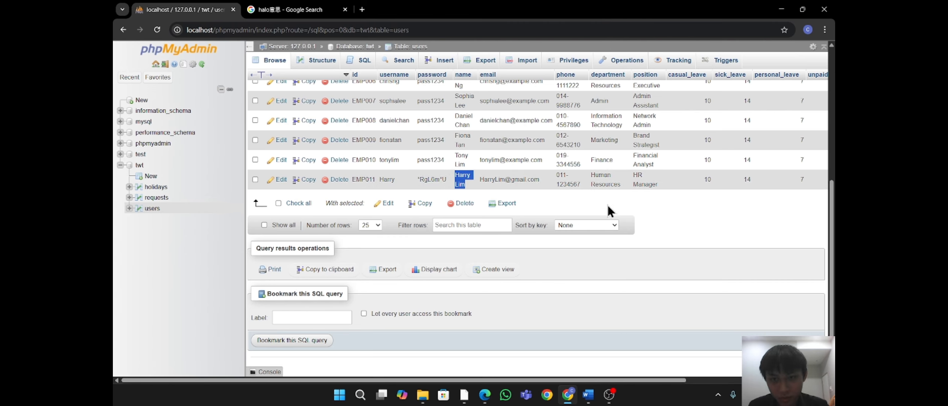
{"action": "left_click", "coordinate": [485, 395]}
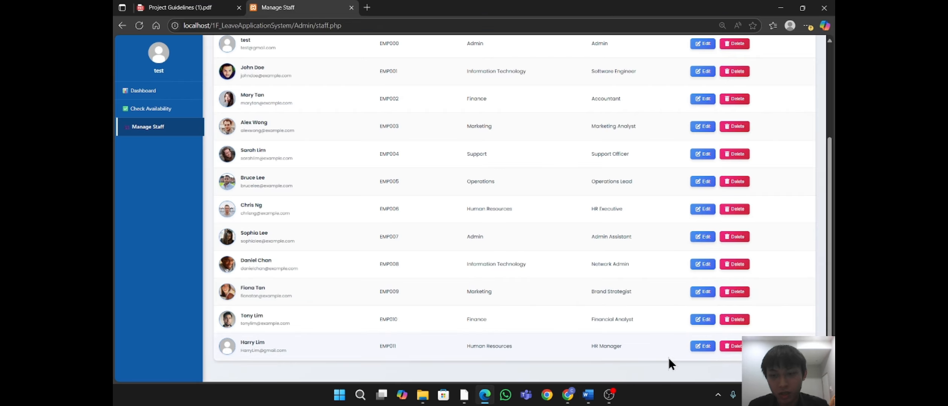
Step: Delete the EMP011 Human Resources HR Manager row and confirm the deletion
{"action": "scroll", "coordinate": [666, 281], "scroll_direction": "up", "scroll_amount": 3}
{"action": "scroll", "coordinate": [671, 275], "scroll_direction": "down", "scroll_amount": 2}
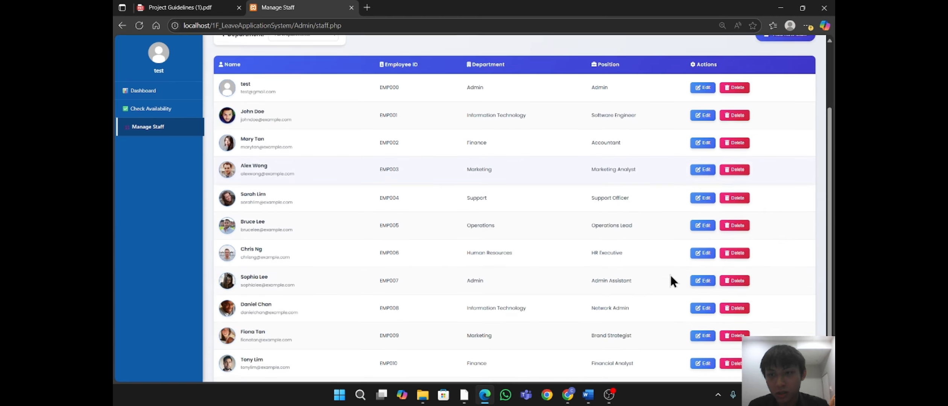
{"action": "scroll", "coordinate": [670, 274], "scroll_direction": "down", "scroll_amount": 2}
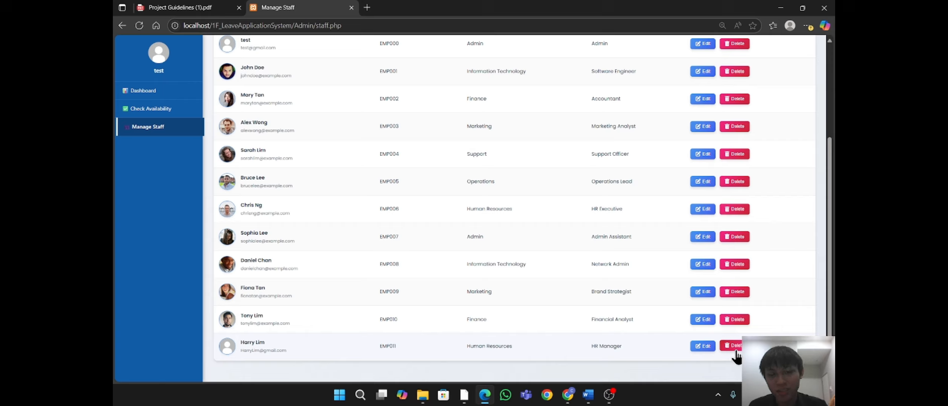
{"action": "left_click", "coordinate": [735, 348]}
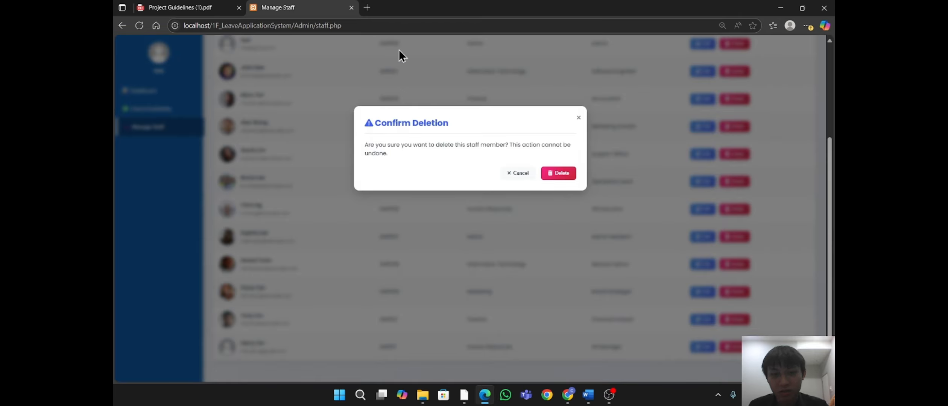
{"action": "left_click", "coordinate": [565, 174]}
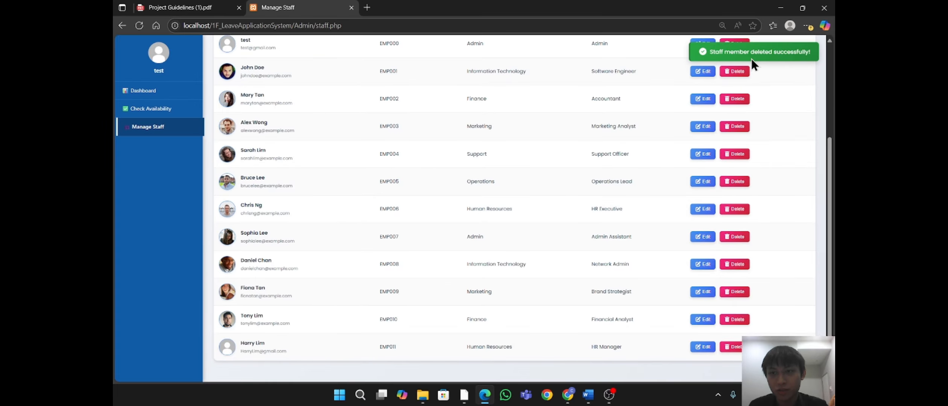
{"action": "scroll", "coordinate": [748, 321], "scroll_direction": "up", "scroll_amount": 1}
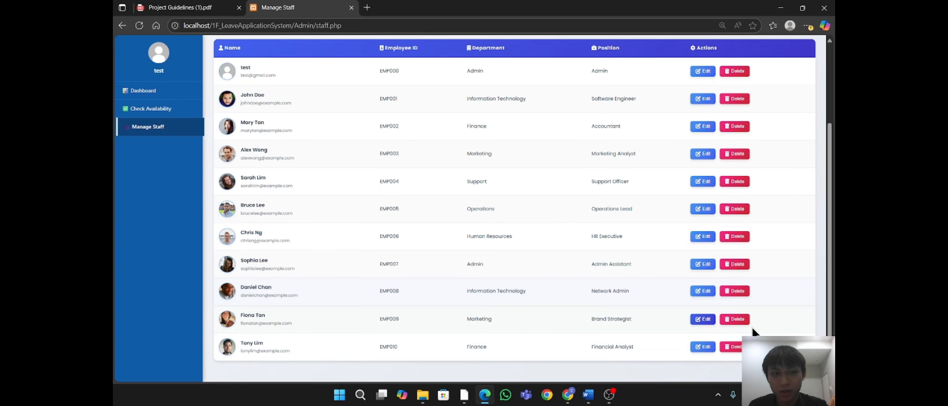
{"action": "scroll", "coordinate": [752, 327], "scroll_direction": "up", "scroll_amount": 3}
{"action": "scroll", "coordinate": [815, 200], "scroll_direction": "down", "scroll_amount": 3}
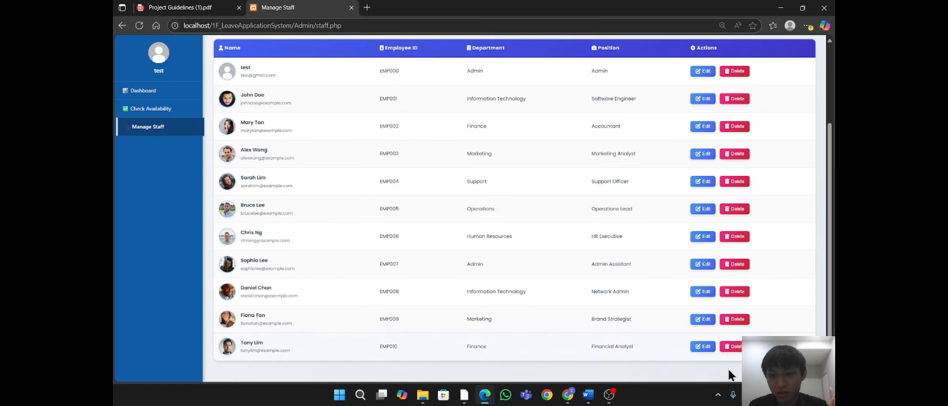
Step: Reload phpMyAdmin's users table to confirm EMP011 is gone, then return to the staff list
{"action": "left_click", "coordinate": [567, 394]}
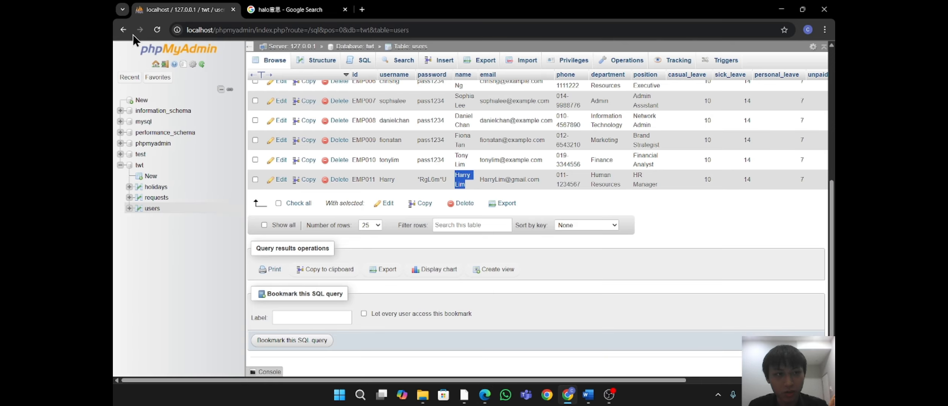
{"action": "left_click", "coordinate": [158, 29]}
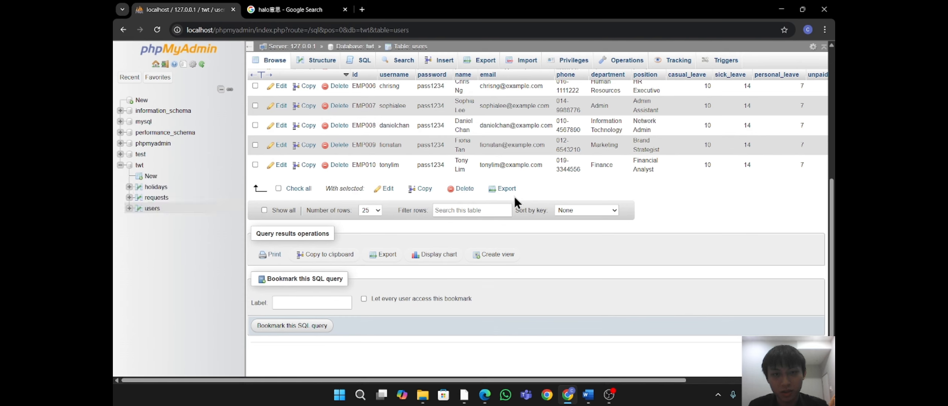
{"action": "left_click", "coordinate": [568, 395]}
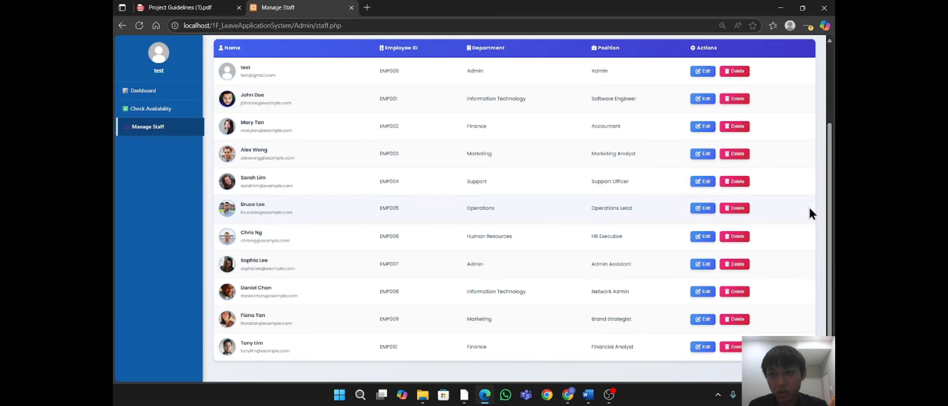
Step: In the Add New Staff form, enter the username and autofill full name, phone and position
{"action": "scroll", "coordinate": [810, 207], "scroll_direction": "up", "scroll_amount": 3}
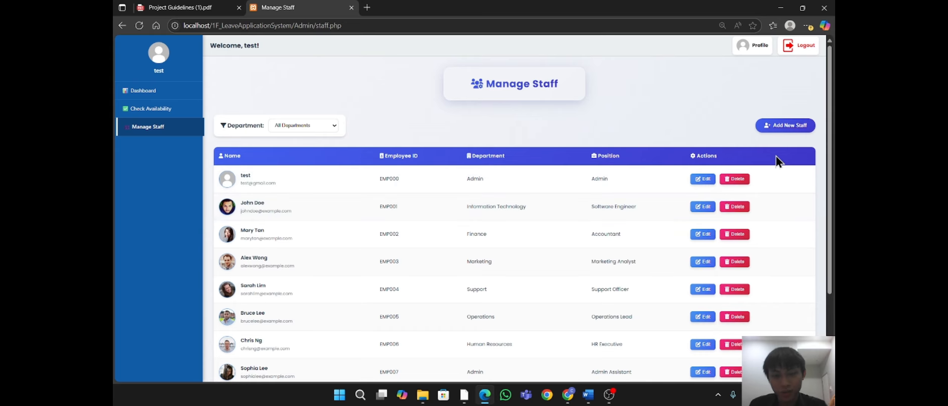
{"action": "left_click", "coordinate": [789, 127]}
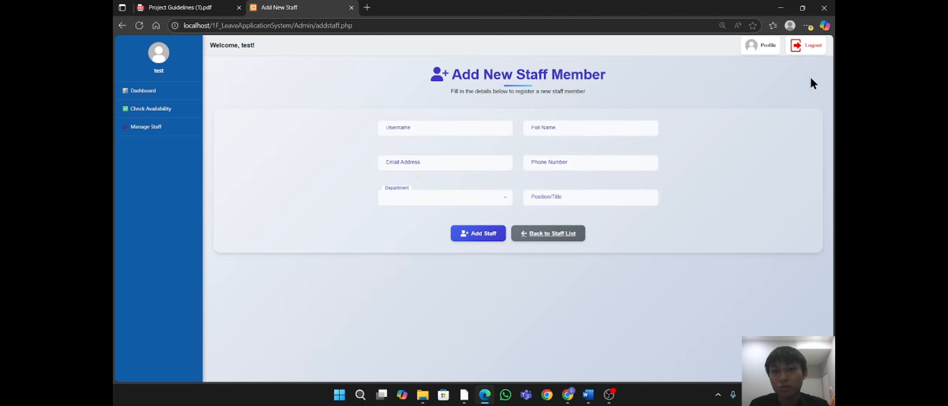
{"action": "left_click", "coordinate": [442, 132]}
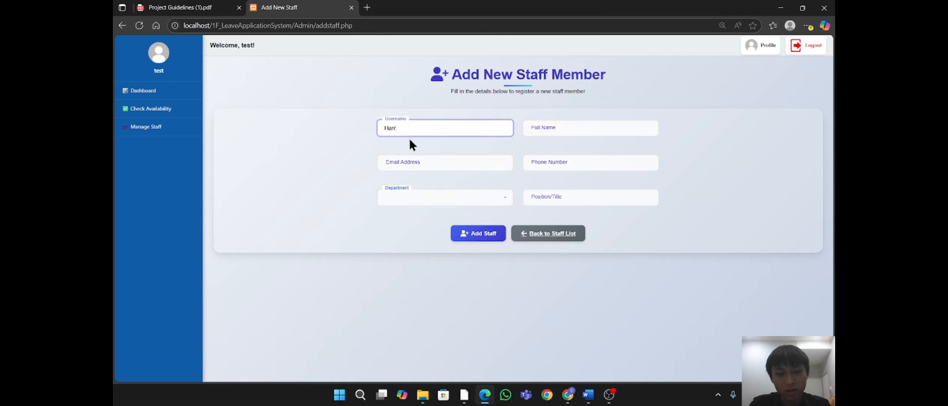
{"action": "left_click", "coordinate": [572, 132]}
{"action": "left_click", "coordinate": [573, 163]}
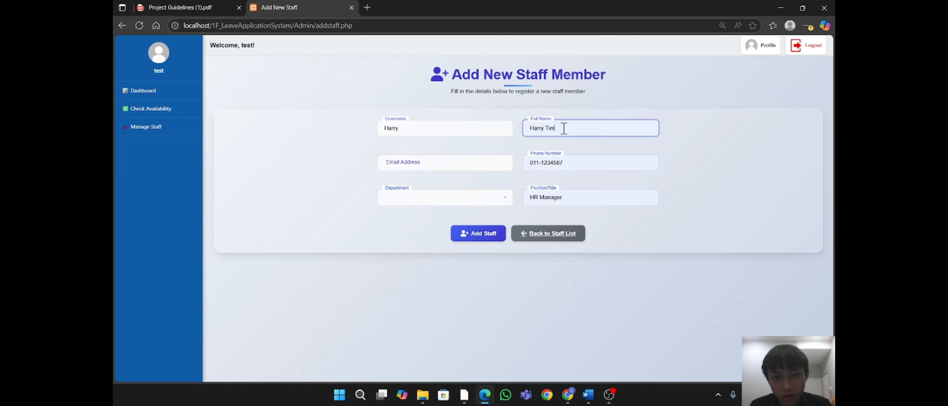
{"action": "left_click", "coordinate": [451, 164]}
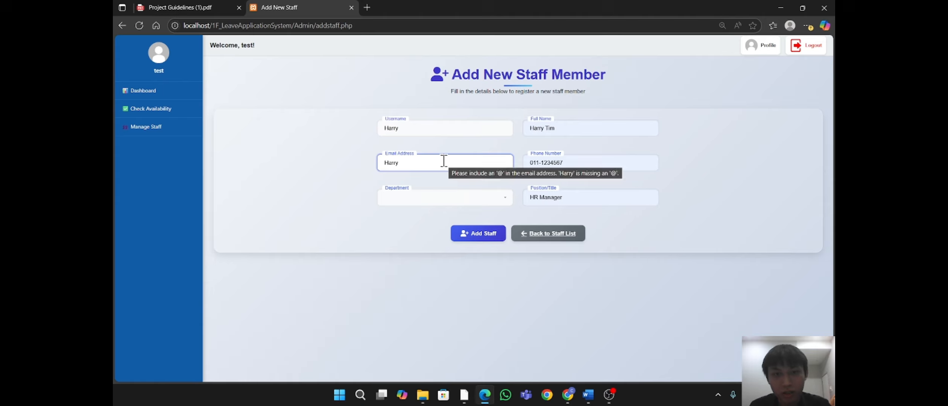
Step: Choose Human Resources as department, complete the e-mail address, and submit the new staff member
{"action": "left_click", "coordinate": [421, 201]}
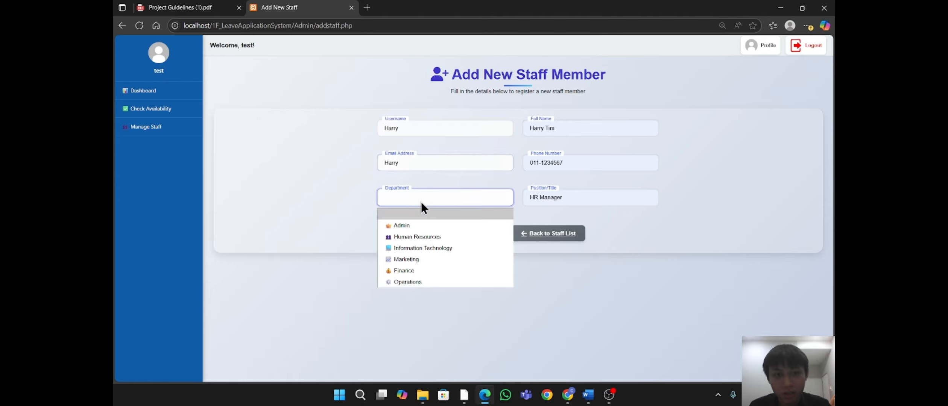
{"action": "left_click", "coordinate": [417, 238]}
{"action": "left_click", "coordinate": [400, 167]}
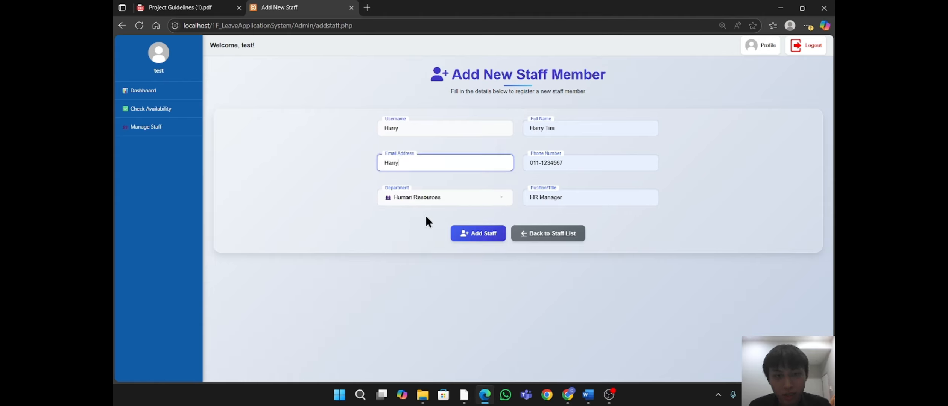
{"action": "left_click", "coordinate": [482, 238]}
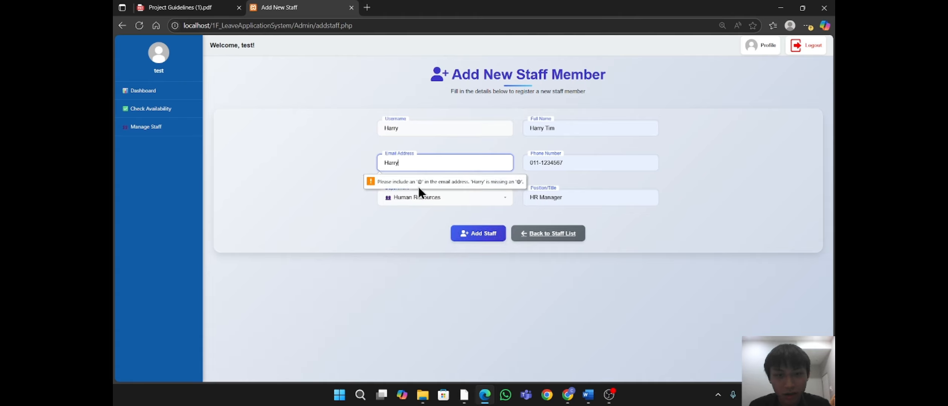
{"action": "left_click", "coordinate": [404, 162]}
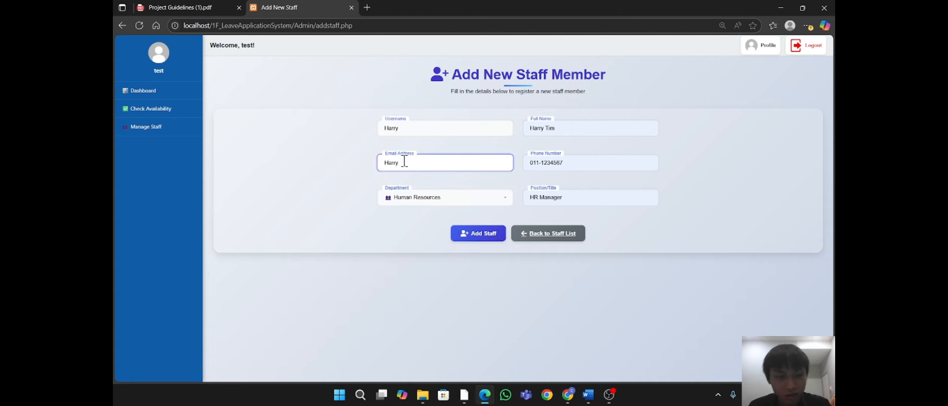
{"action": "left_click", "coordinate": [468, 234]}
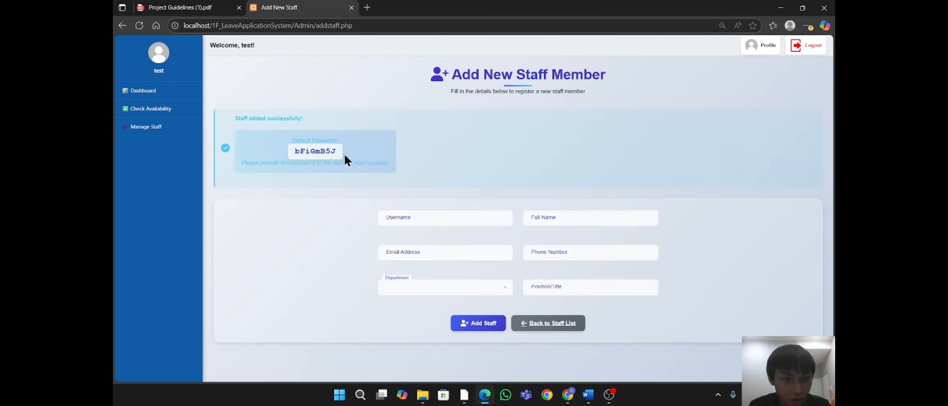
Step: Note the generated default password, then check the new EMP011 HR Manager row in the staff list
{"action": "left_click_drag", "start_coordinate": [344, 154], "coordinate": [292, 155]}
{"action": "left_click", "coordinate": [380, 162]}
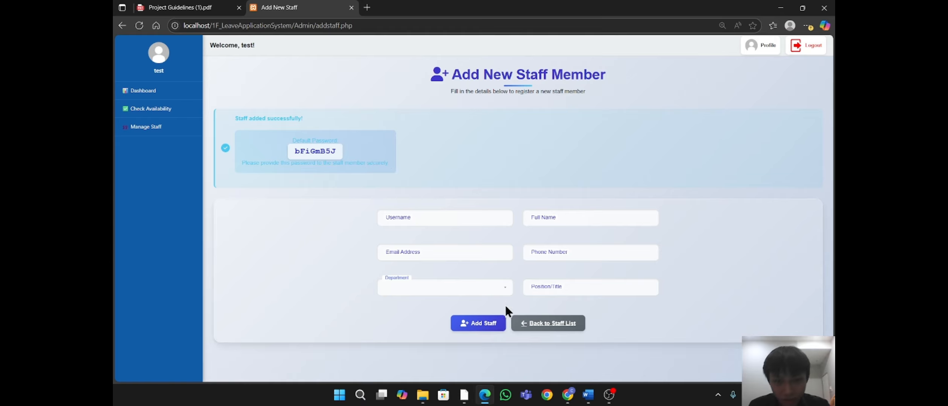
{"action": "left_click", "coordinate": [544, 326]}
{"action": "scroll", "coordinate": [565, 275], "scroll_direction": "down", "scroll_amount": 3}
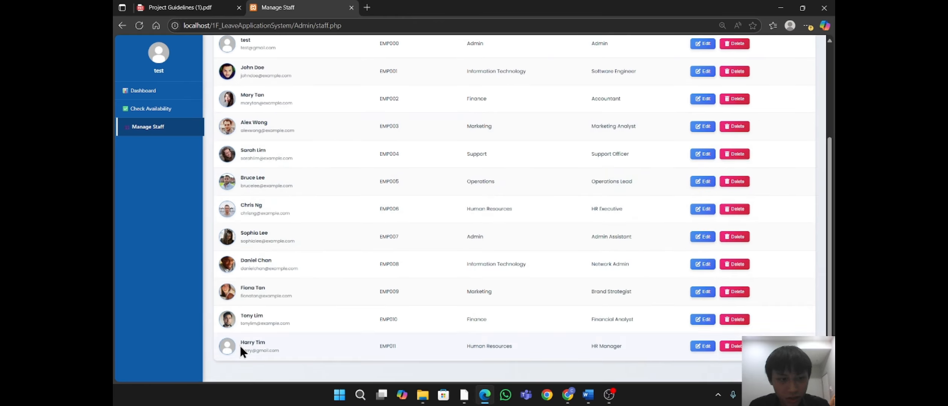
{"action": "left_click_drag", "start_coordinate": [240, 342], "coordinate": [676, 351]}
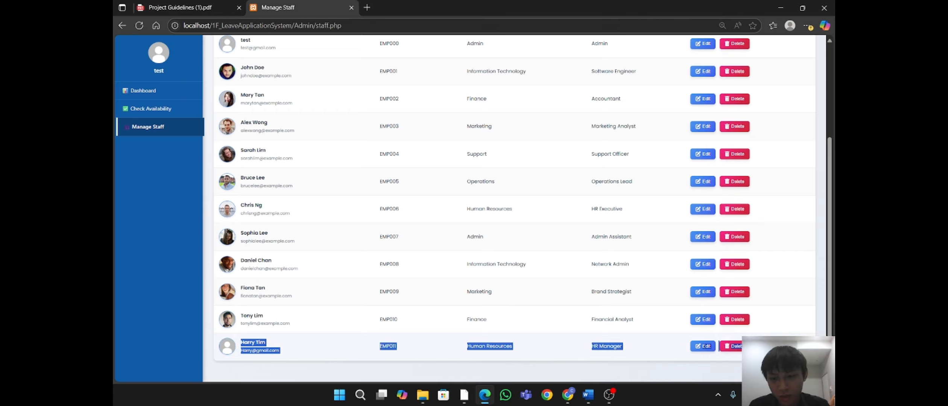
{"action": "left_click_drag", "start_coordinate": [788, 349], "coordinate": [789, 349]}
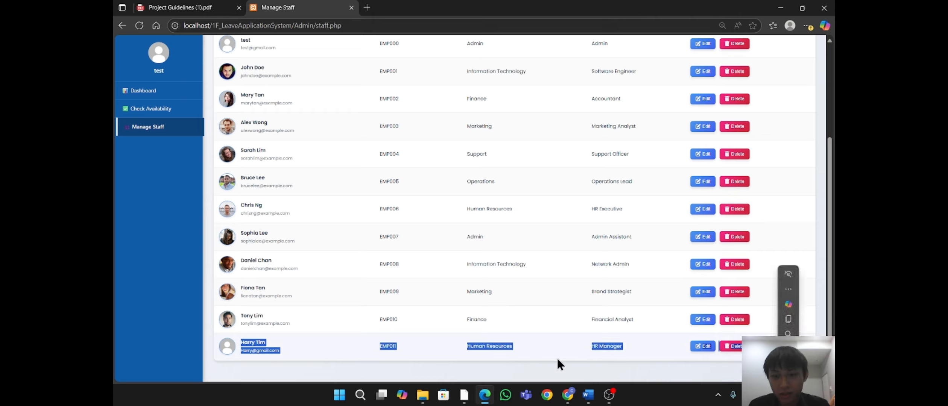
{"action": "left_click", "coordinate": [557, 360]}
Step: Reload phpMyAdmin's users table, confirm the new HR Manager's username, then switch back to Manage Staff
{"action": "left_click", "coordinate": [568, 396]}
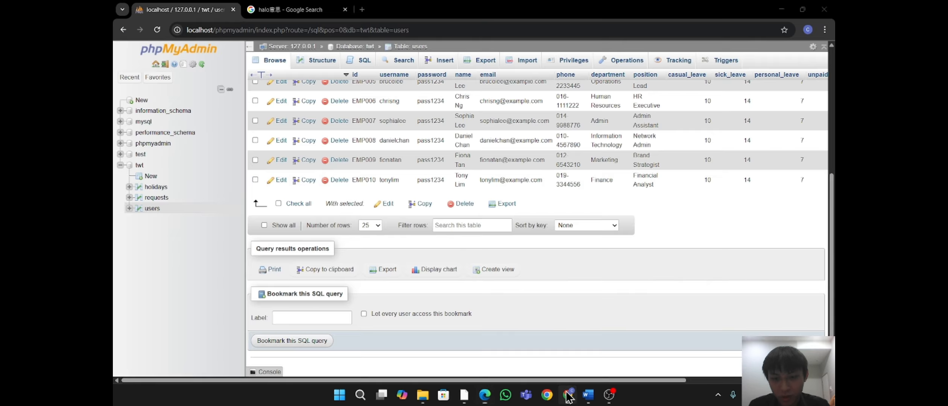
{"action": "left_click", "coordinate": [156, 30]}
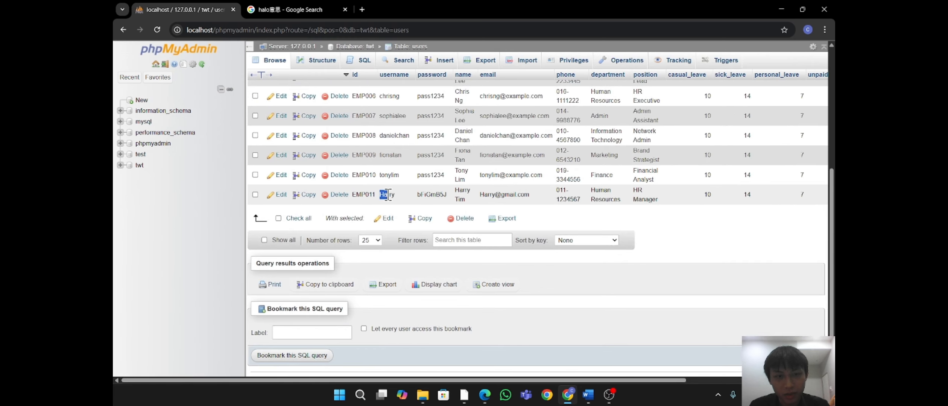
{"action": "left_click_drag", "start_coordinate": [379, 195], "coordinate": [397, 195]}
{"action": "key", "text": "alt+Tab"}
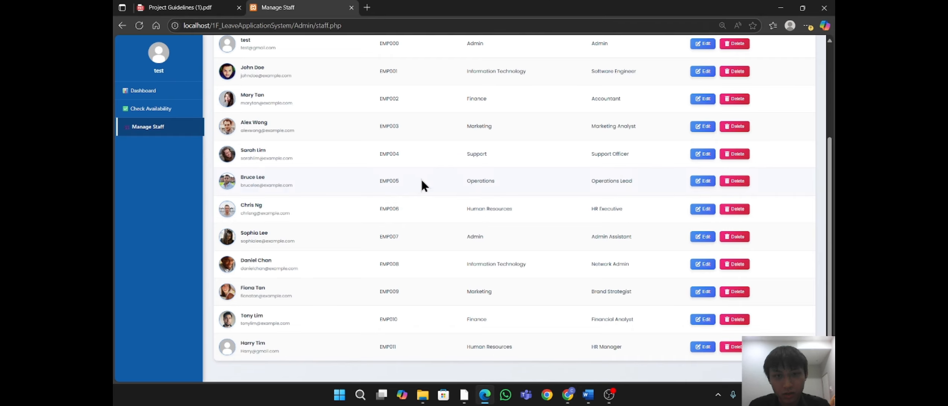
Step: Log out of the admin account from the top of the Manage Staff page
{"action": "scroll", "coordinate": [772, 287], "scroll_direction": "up", "scroll_amount": 3}
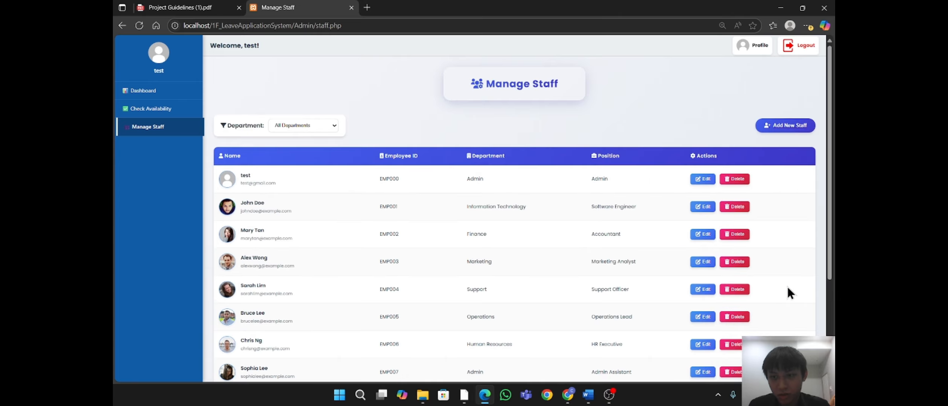
{"action": "scroll", "coordinate": [812, 211], "scroll_direction": "down", "scroll_amount": 3}
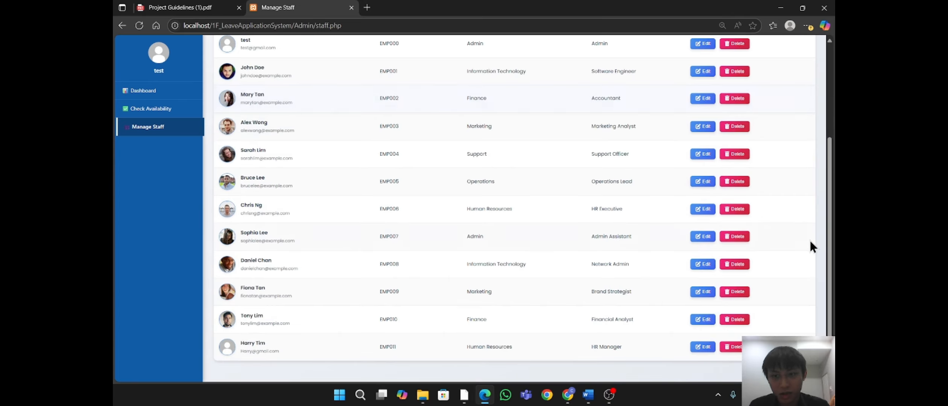
{"action": "scroll", "coordinate": [810, 241], "scroll_direction": "up", "scroll_amount": 3}
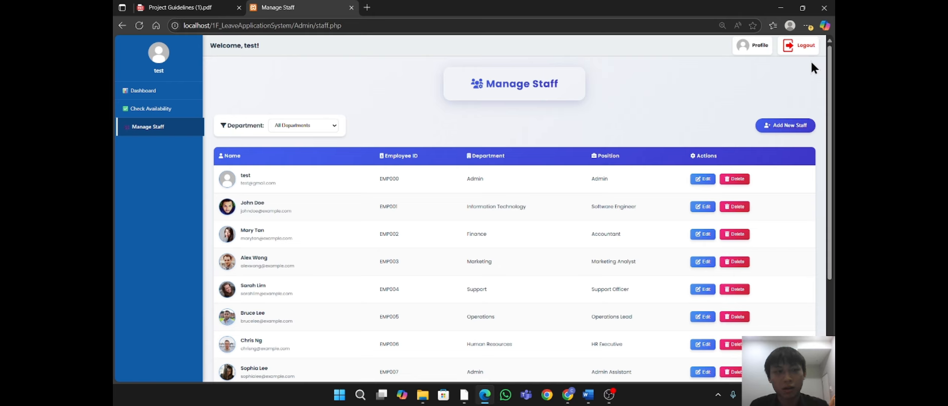
{"action": "left_click", "coordinate": [809, 45]}
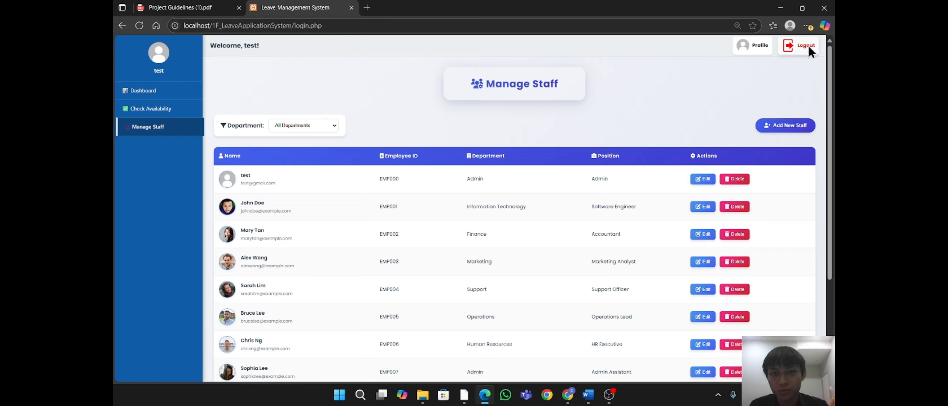